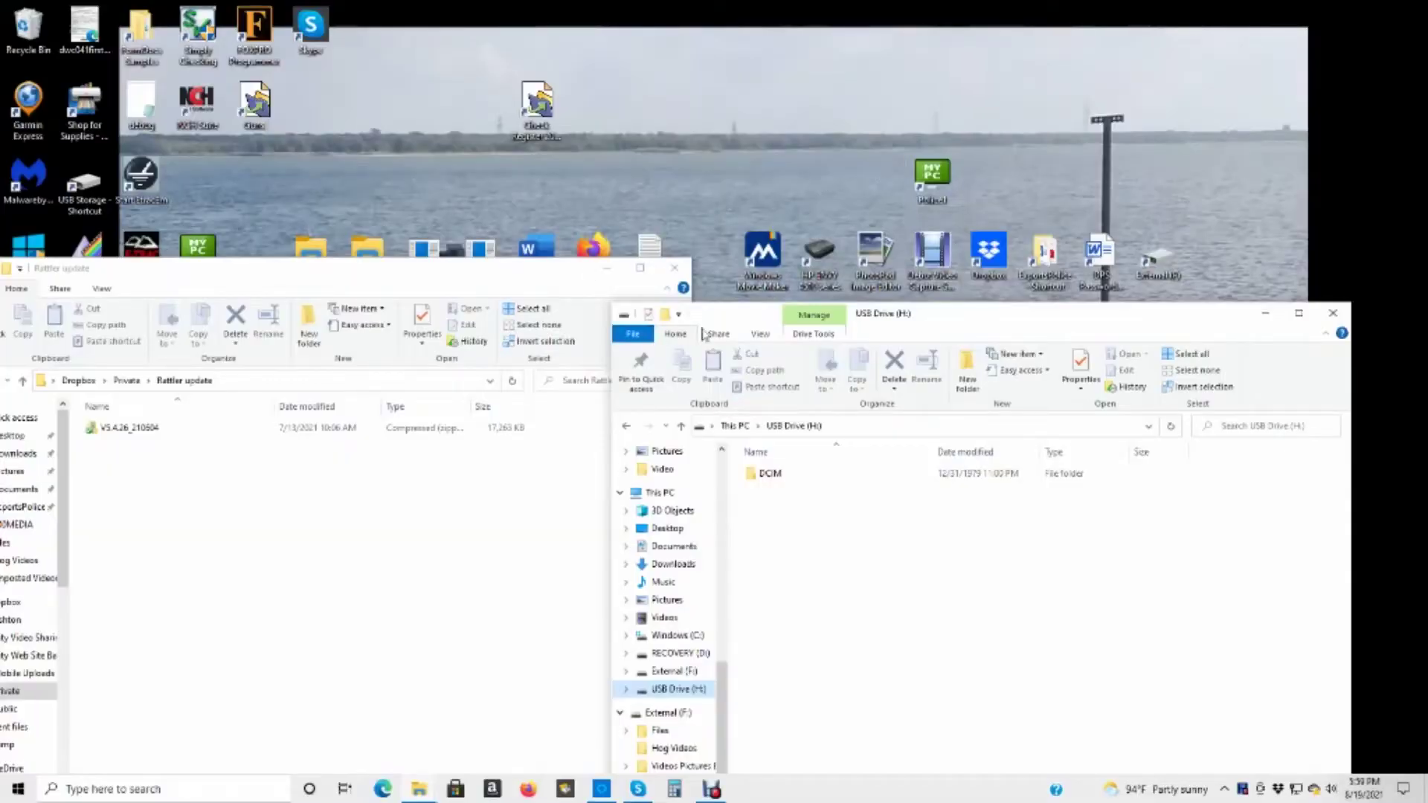
Bring the Rattler update window to the front and move it higher on the desktop
{"action": "left_click", "coordinate": [526, 287]}
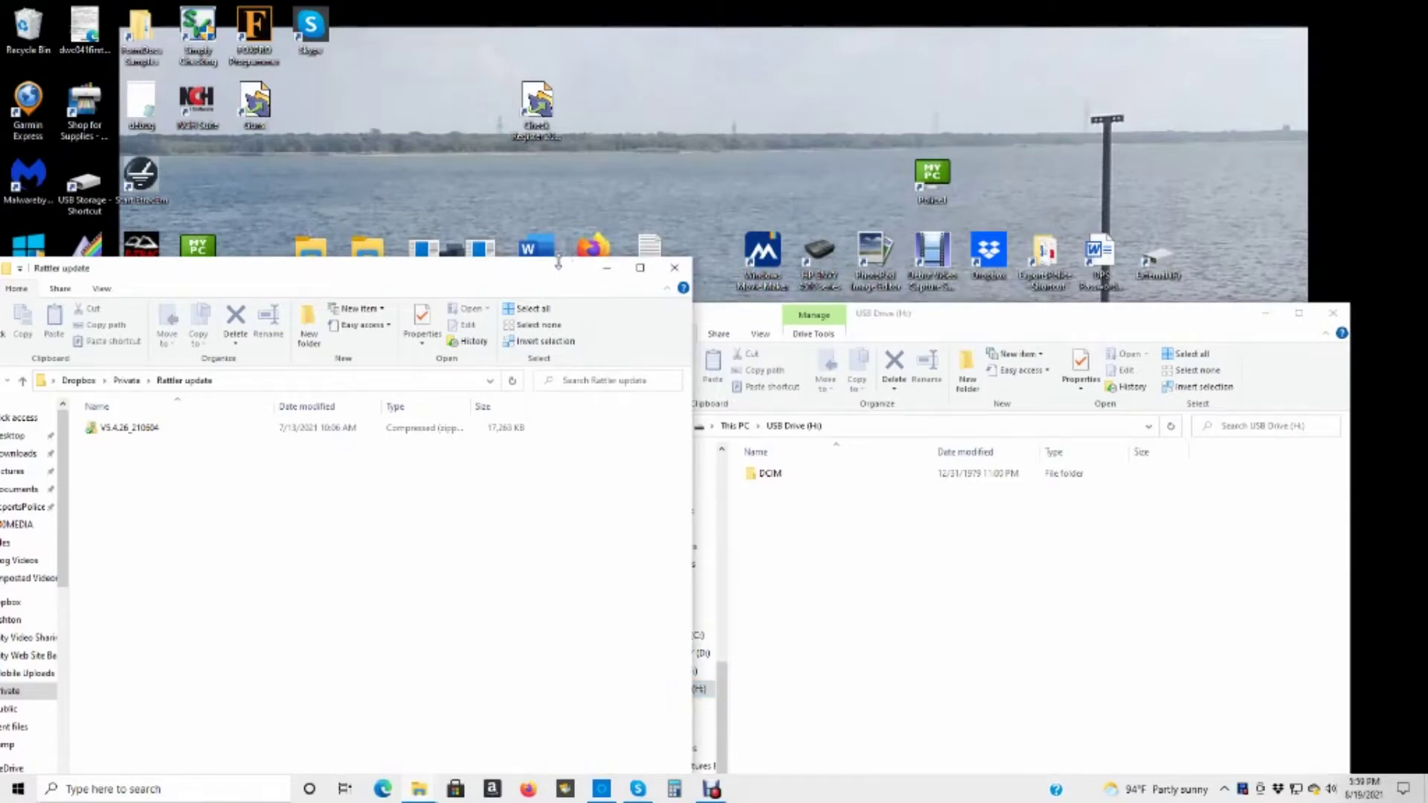
{"action": "left_click_drag", "start_coordinate": [560, 275], "coordinate": [713, 157]}
{"action": "left_click_drag", "start_coordinate": [219, 407], "coordinate": [230, 587]}
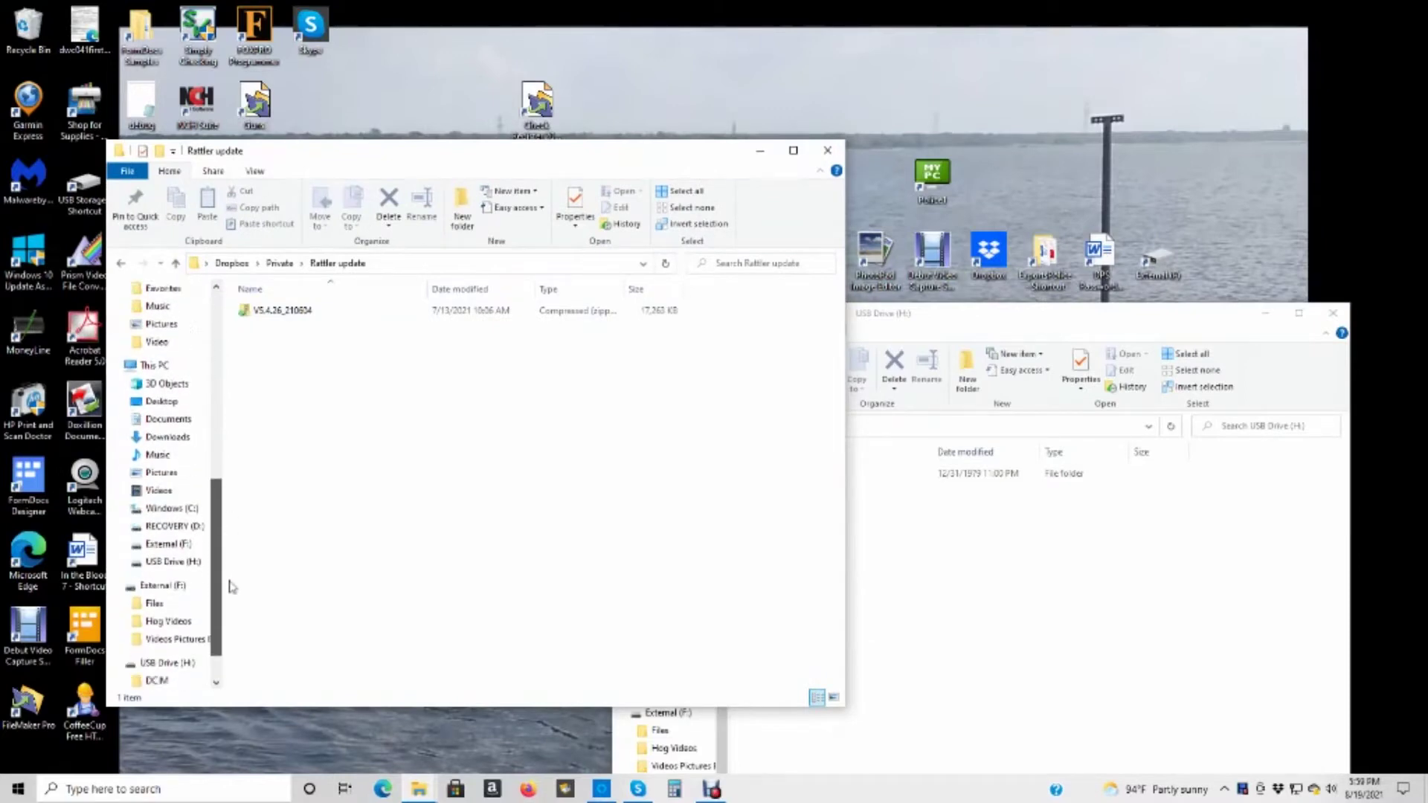
Browse the camera's DCIM > 100EZVIZ clips and External (F:), then return to USB Drive (H:)'s root
{"action": "left_click", "coordinate": [159, 682]}
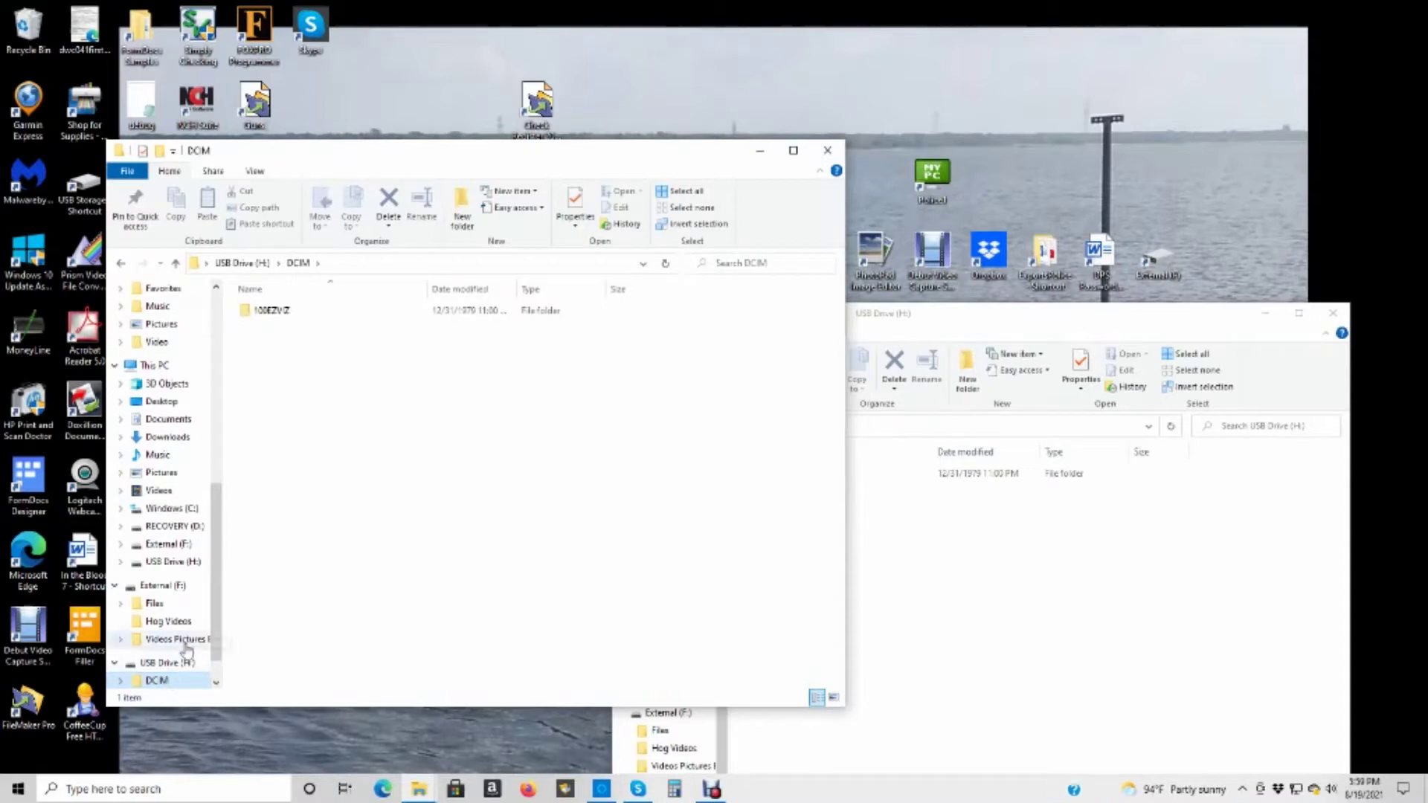
{"action": "double_click", "coordinate": [286, 313]}
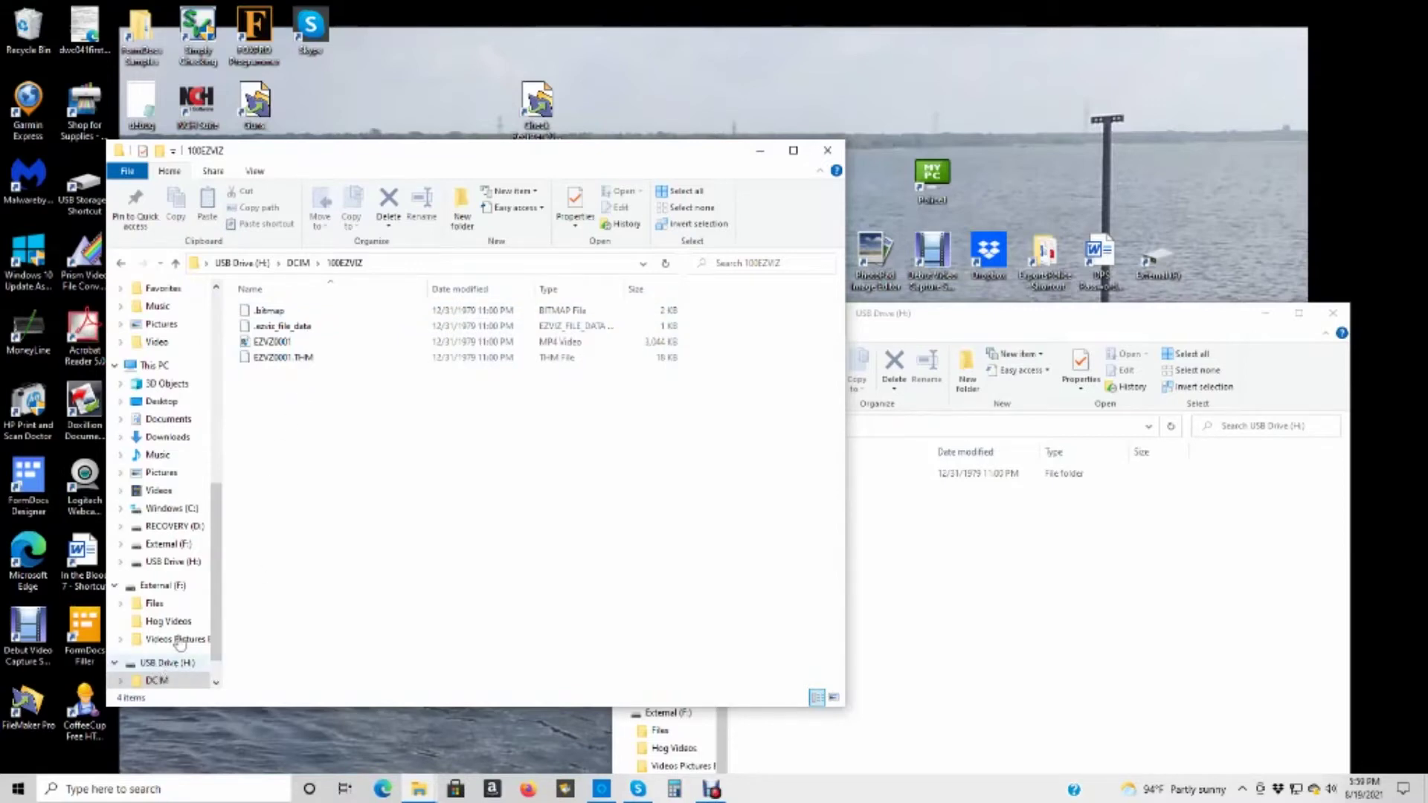
{"action": "left_click", "coordinate": [172, 588]}
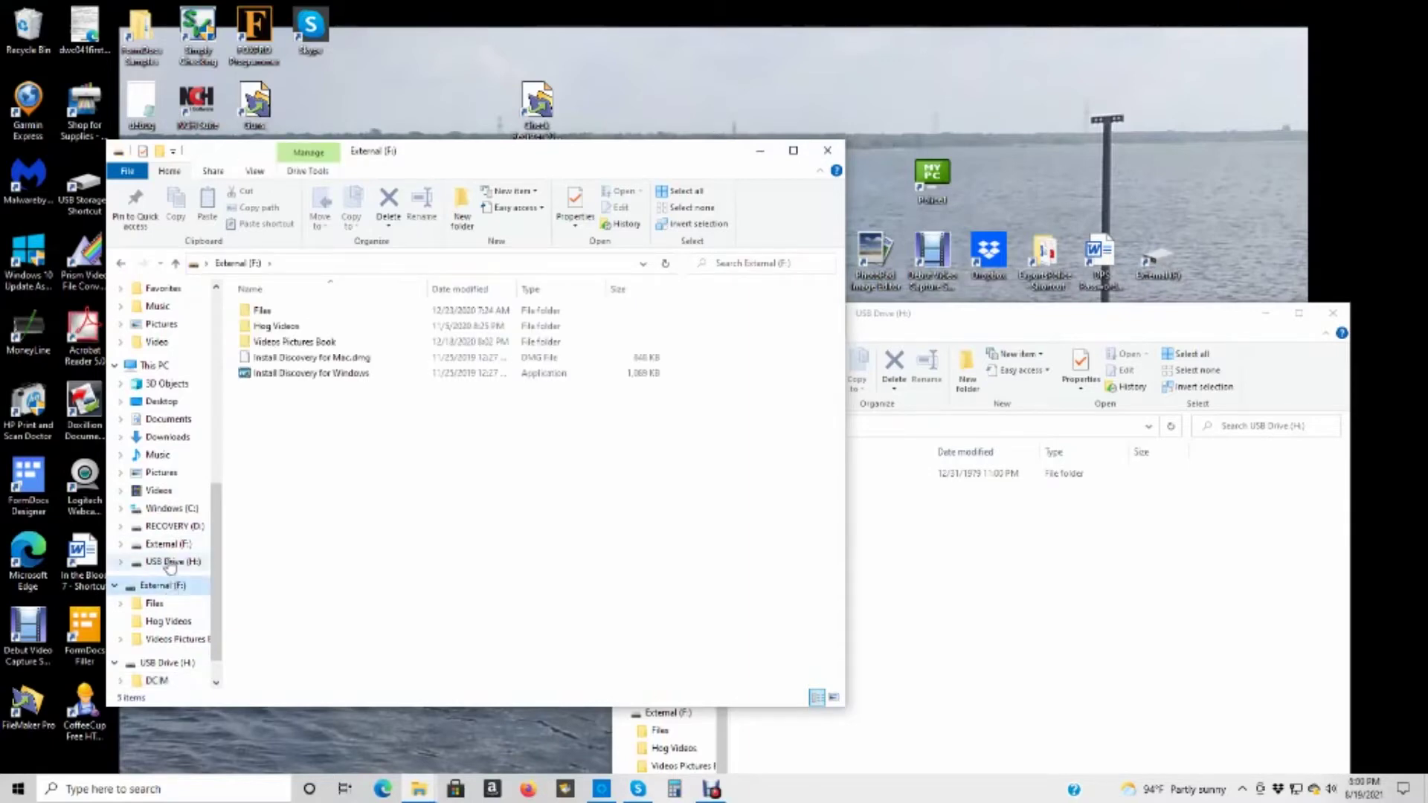
{"action": "left_click", "coordinate": [169, 565]}
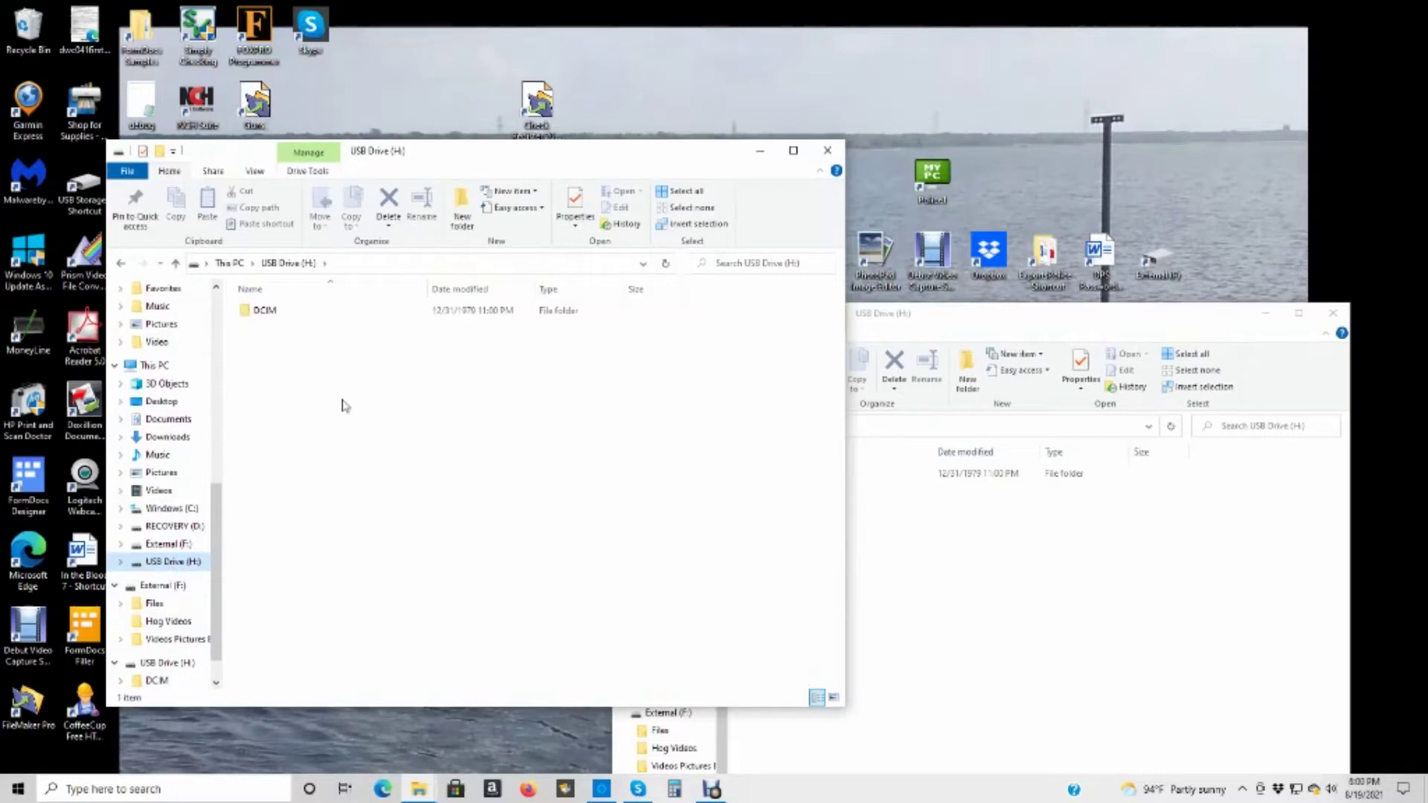
{"action": "left_click", "coordinate": [969, 550]}
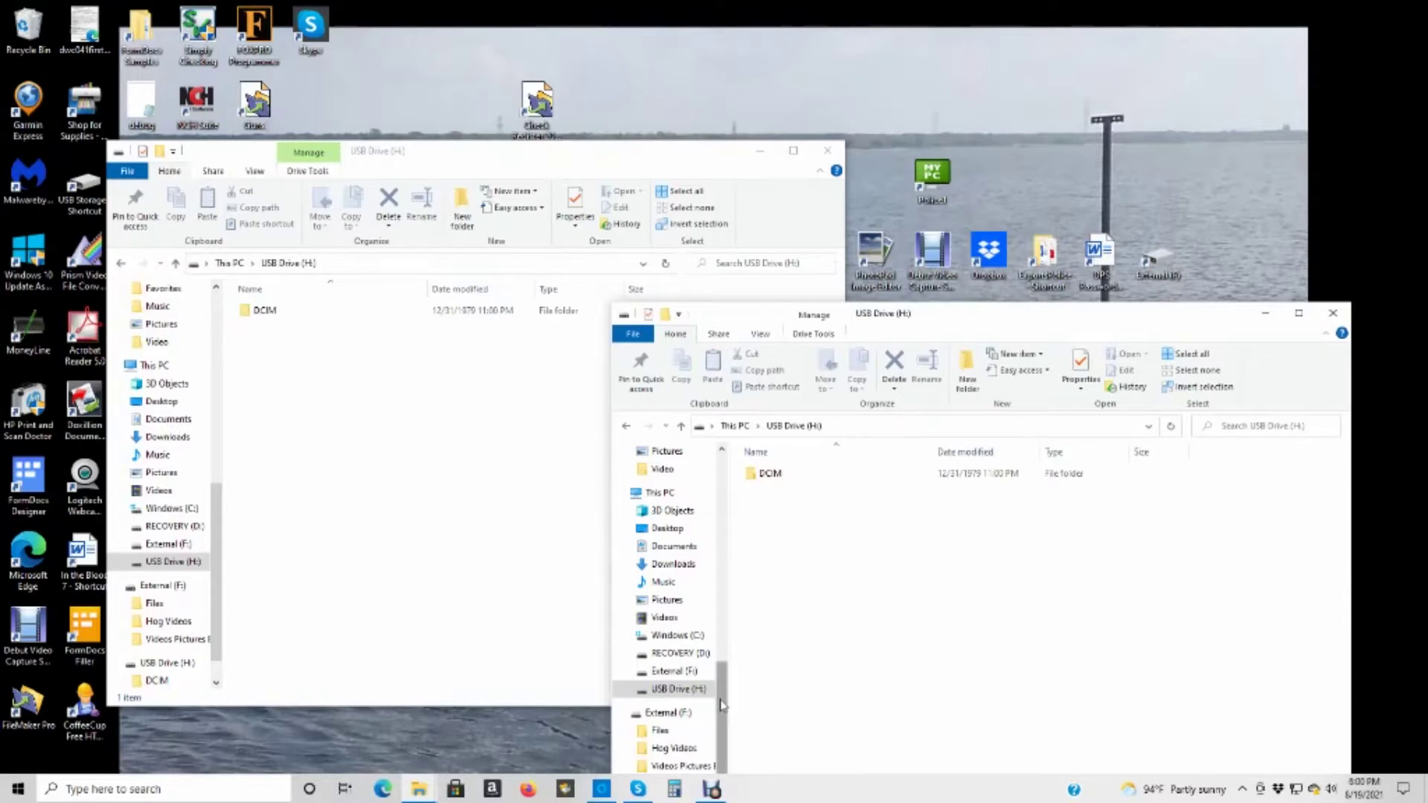
Go to Dropbox > Private > Rattler update to reveal the V5.4.26_210604 zip
{"action": "left_click_drag", "start_coordinate": [720, 697], "coordinate": [739, 500]}
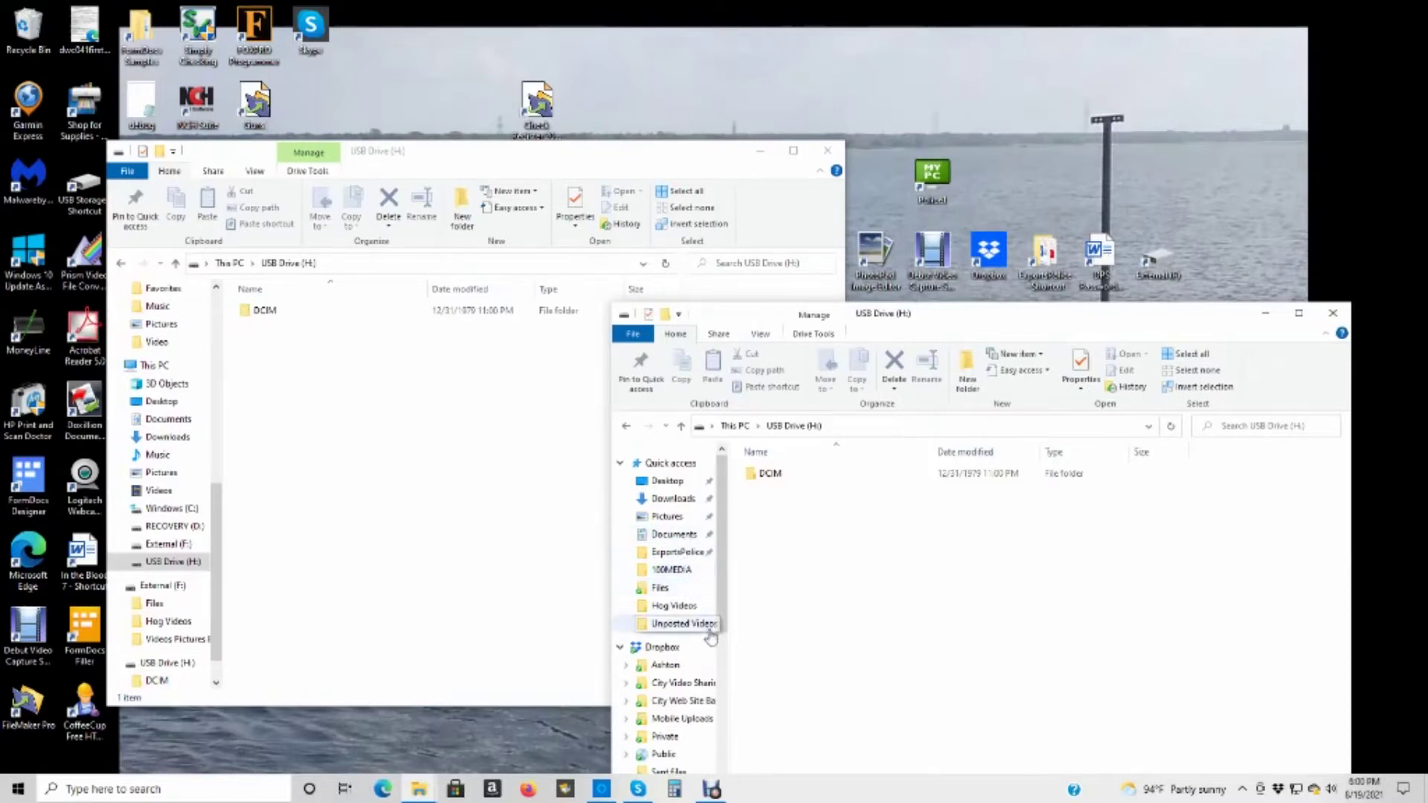
{"action": "left_click_drag", "start_coordinate": [719, 598], "coordinate": [719, 665]}
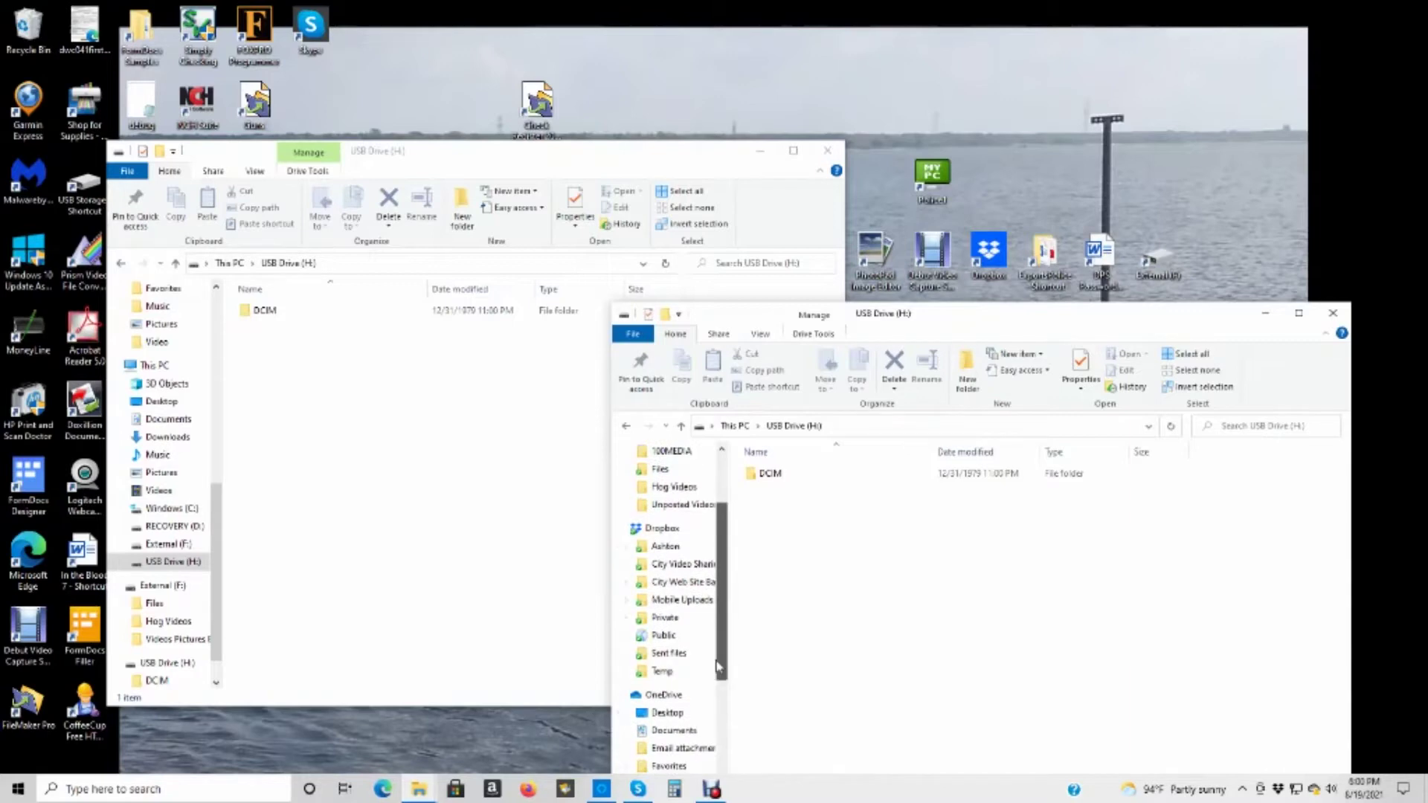
{"action": "left_click", "coordinate": [666, 619]}
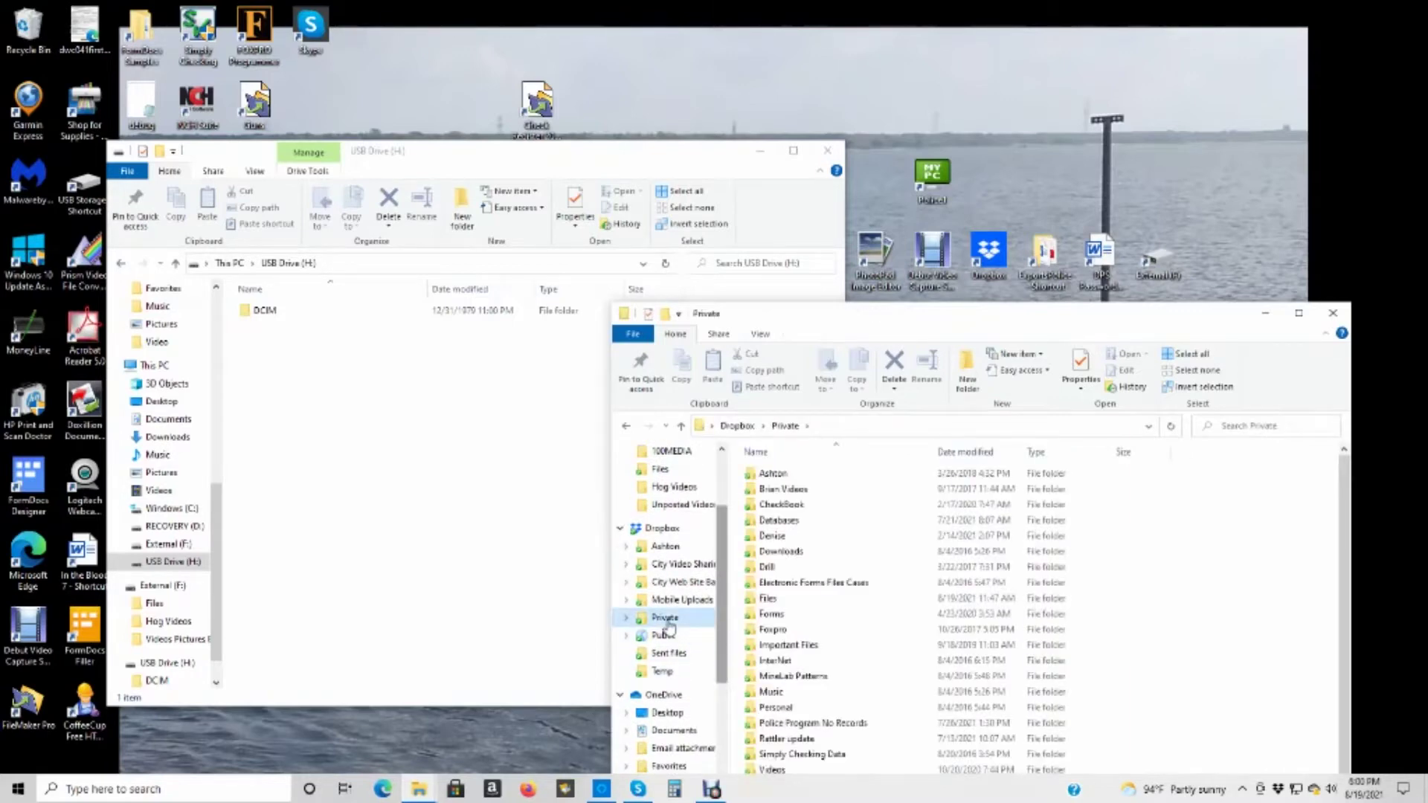
{"action": "left_click", "coordinate": [813, 740]}
{"action": "double_click", "coordinate": [813, 740]}
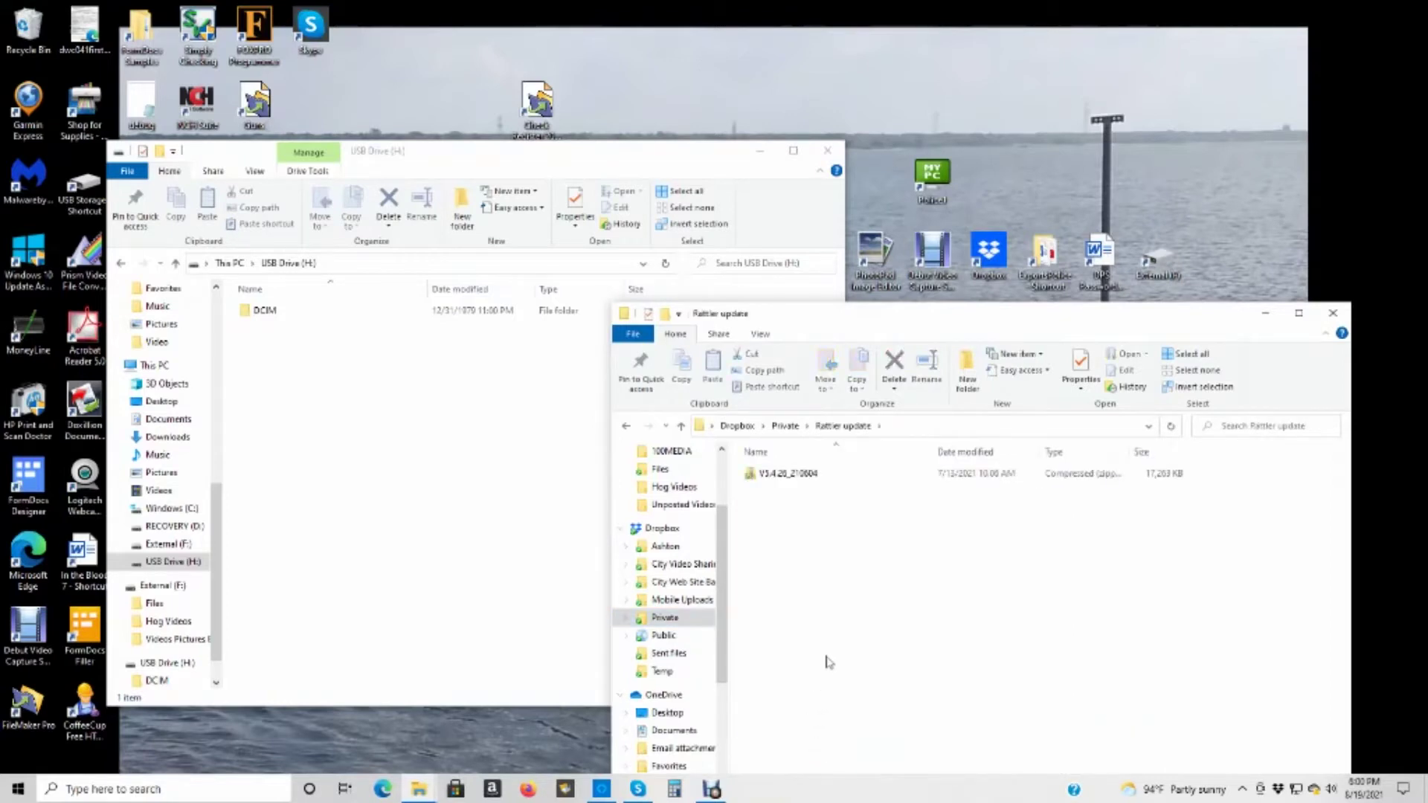
Open the zip's FPGA firmware_V1.0.1_210309 folder and drag its digicap file onto USB Drive (H:)
{"action": "double_click", "coordinate": [787, 476]}
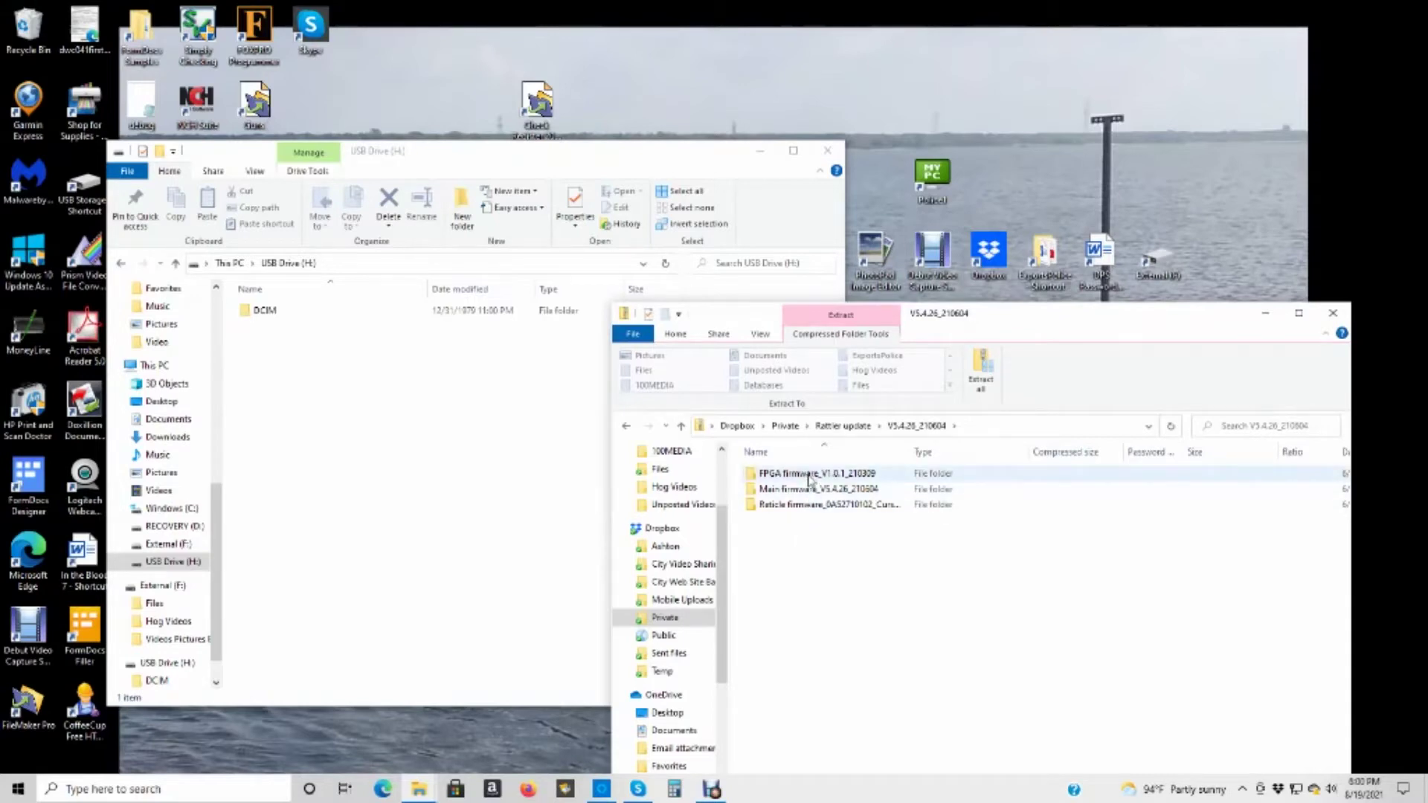
{"action": "left_click", "coordinate": [810, 476]}
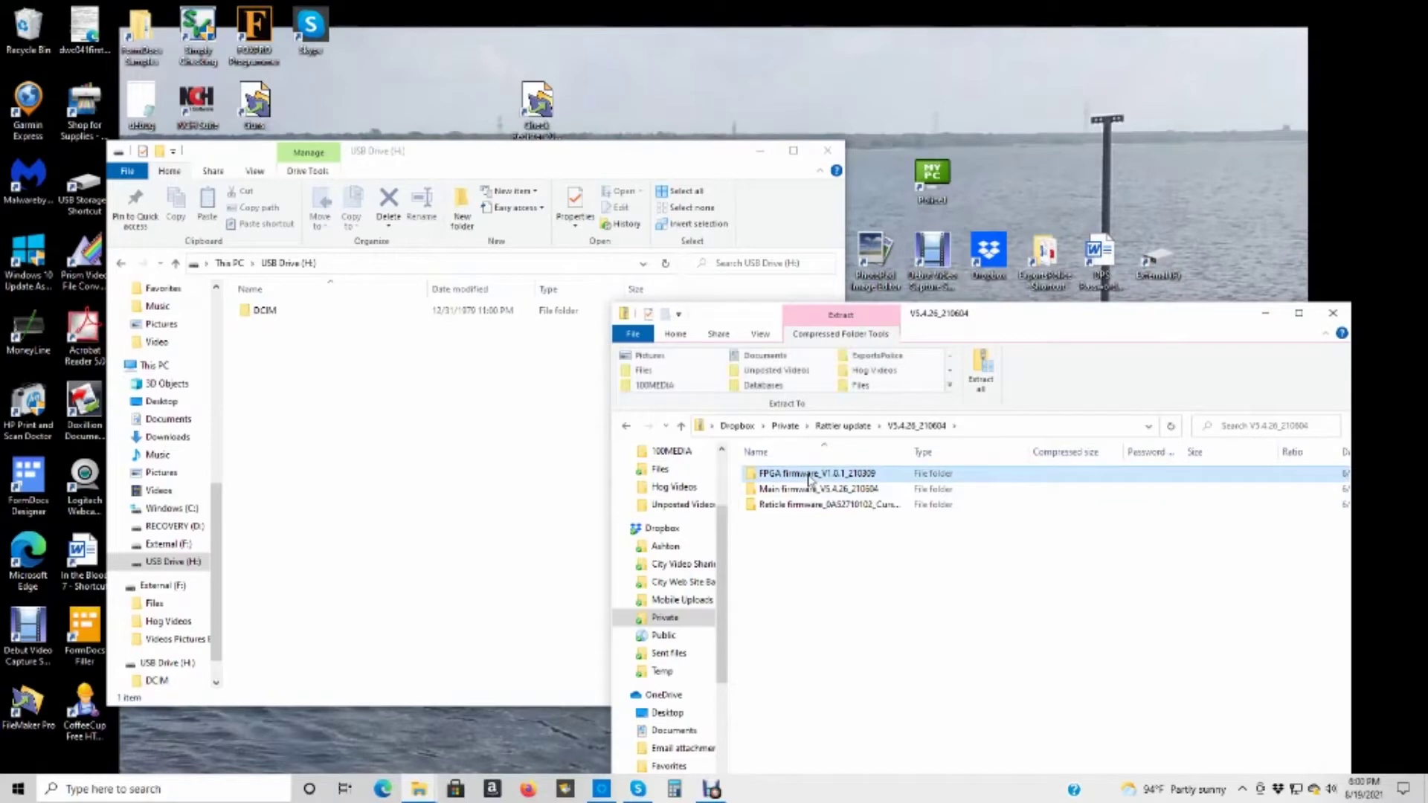
{"action": "double_click", "coordinate": [809, 478]}
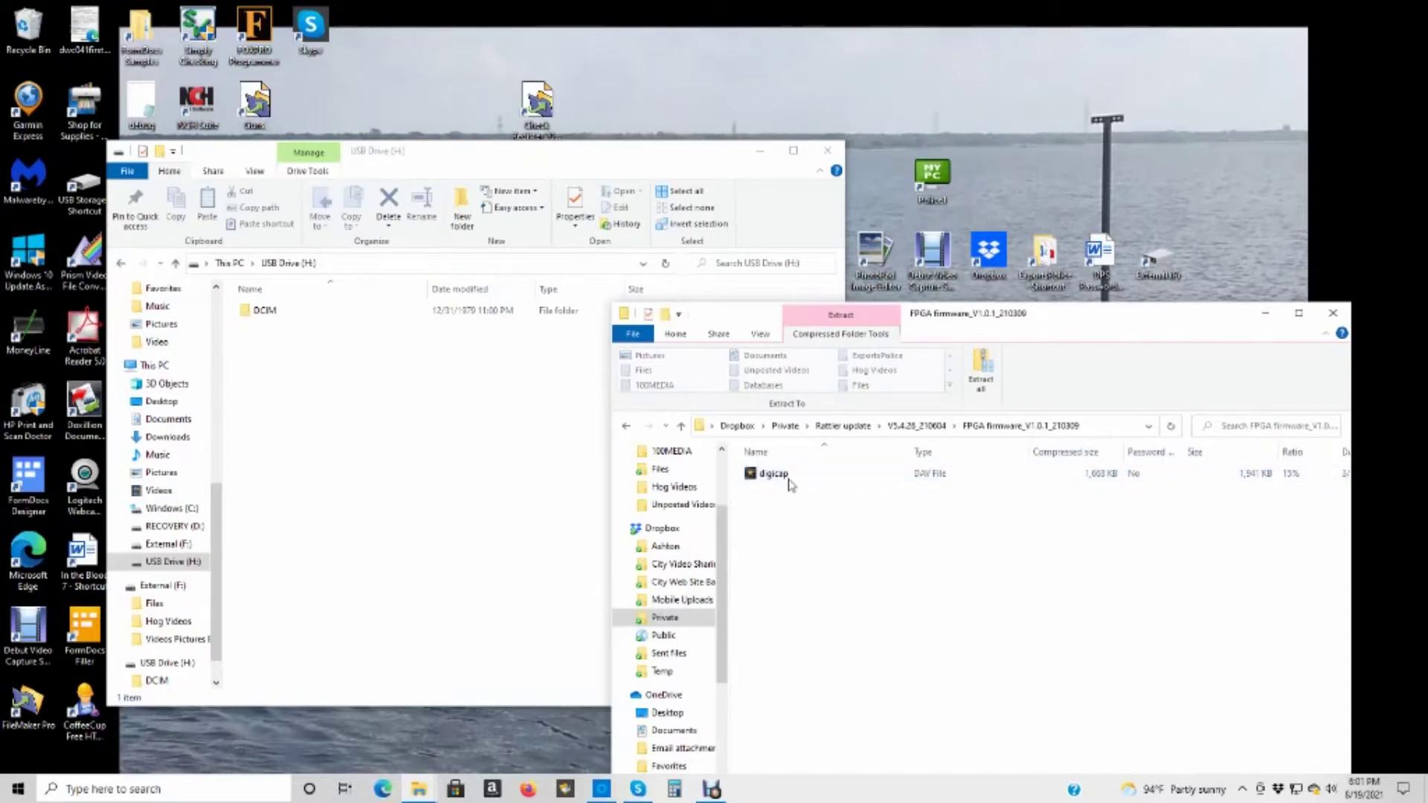
{"action": "left_click", "coordinate": [750, 480]}
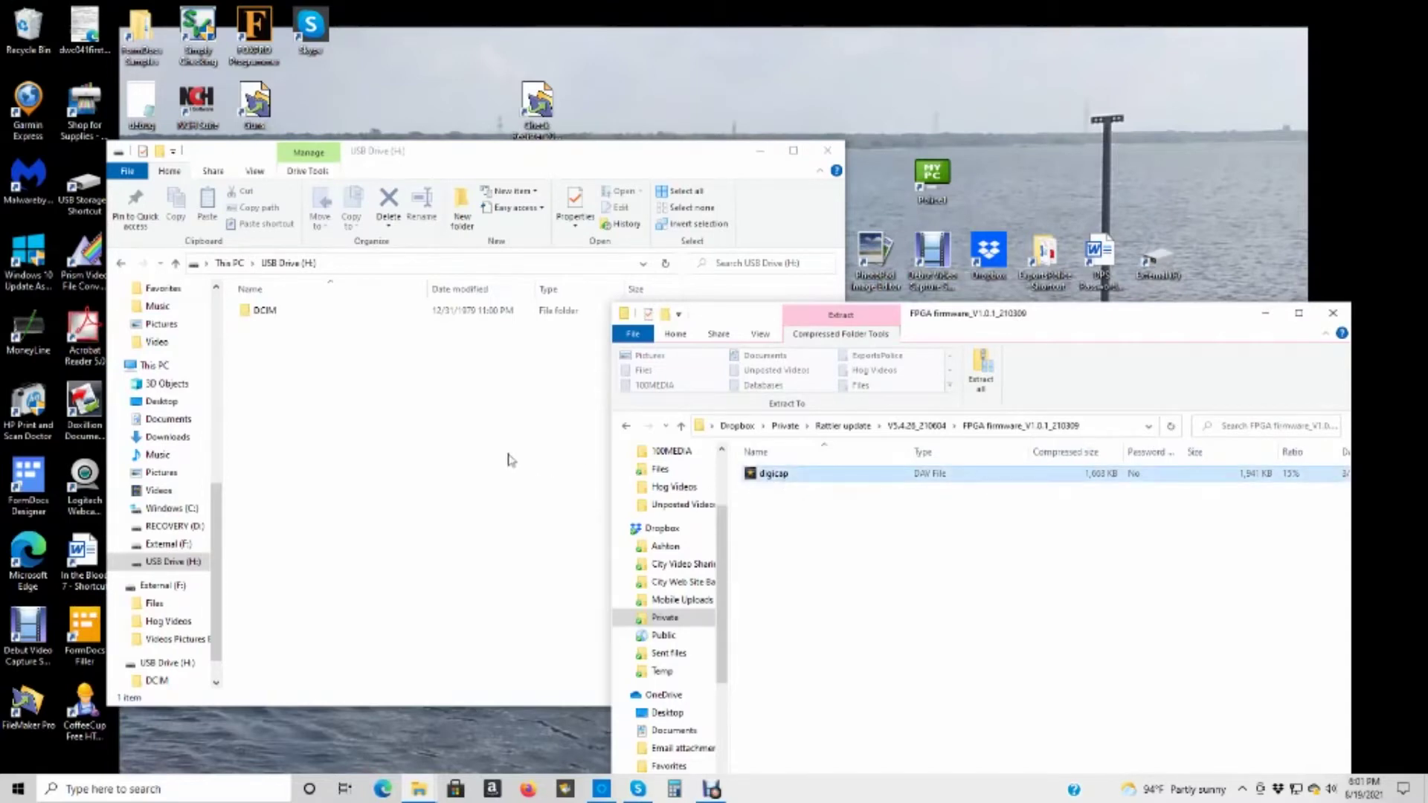
{"action": "left_click_drag", "start_coordinate": [512, 460], "coordinate": [344, 435]}
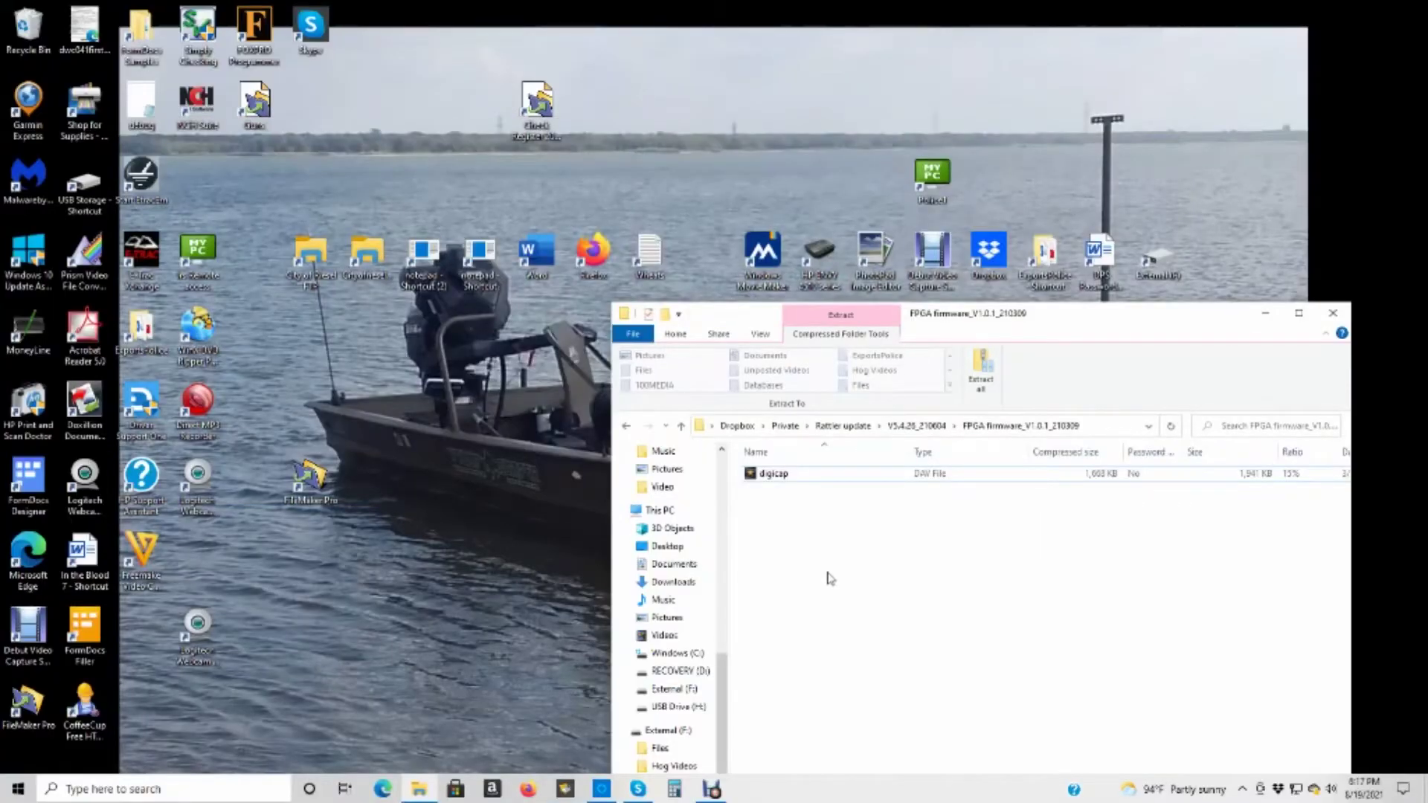
Launch a new File Explorer window from the Start right-click menu and show USB Drive (H:)
{"action": "right_click", "coordinate": [19, 790]}
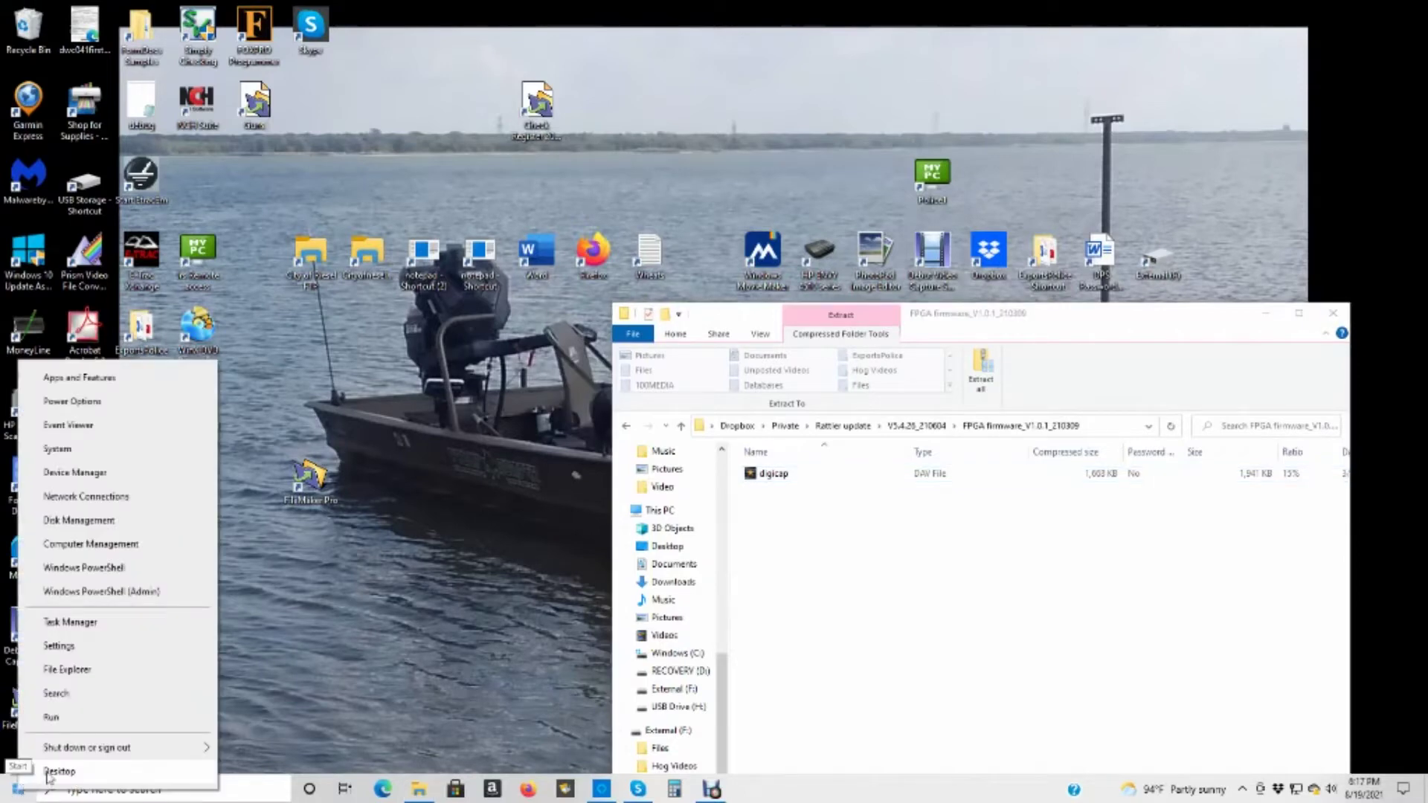
{"action": "left_click", "coordinate": [82, 672]}
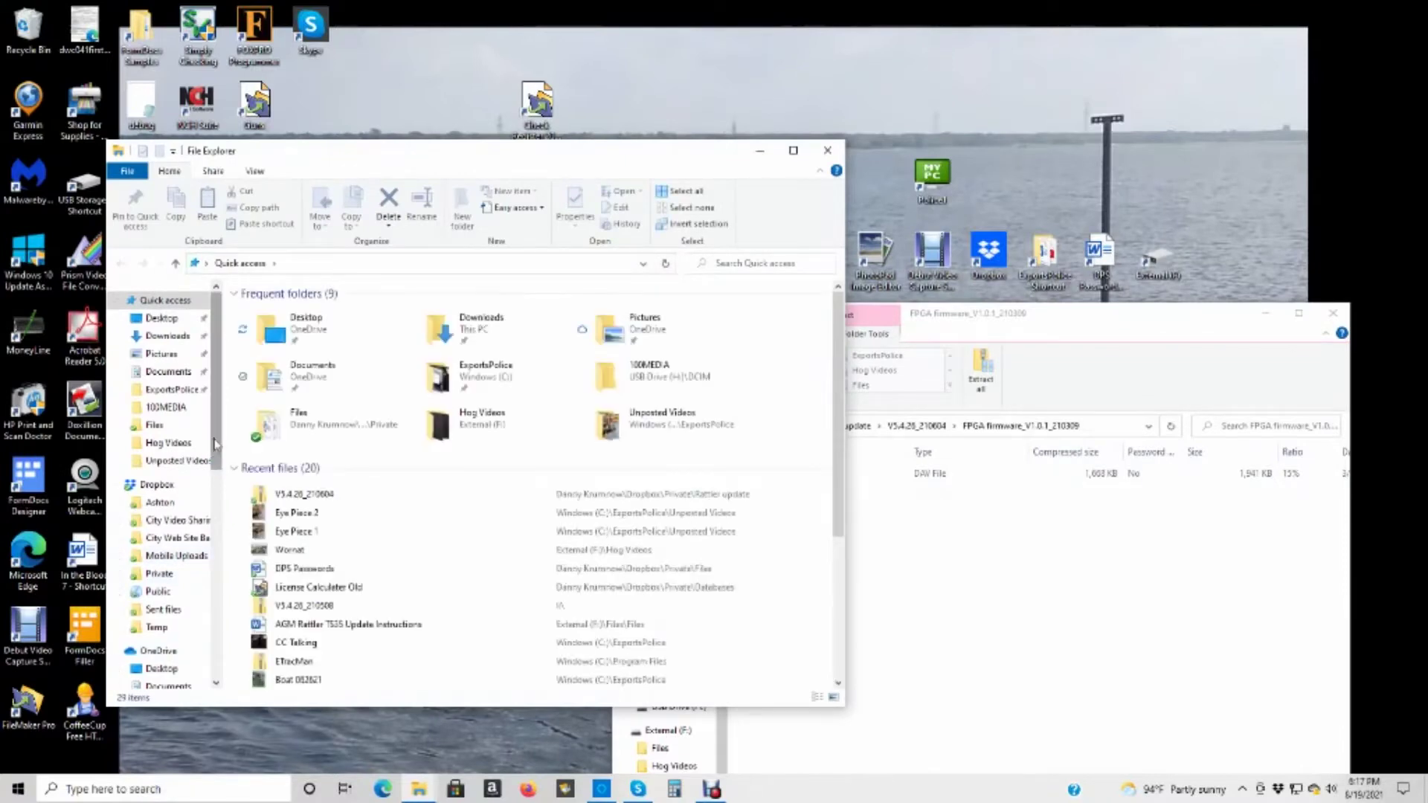
{"action": "left_click_drag", "start_coordinate": [214, 446], "coordinate": [199, 621]}
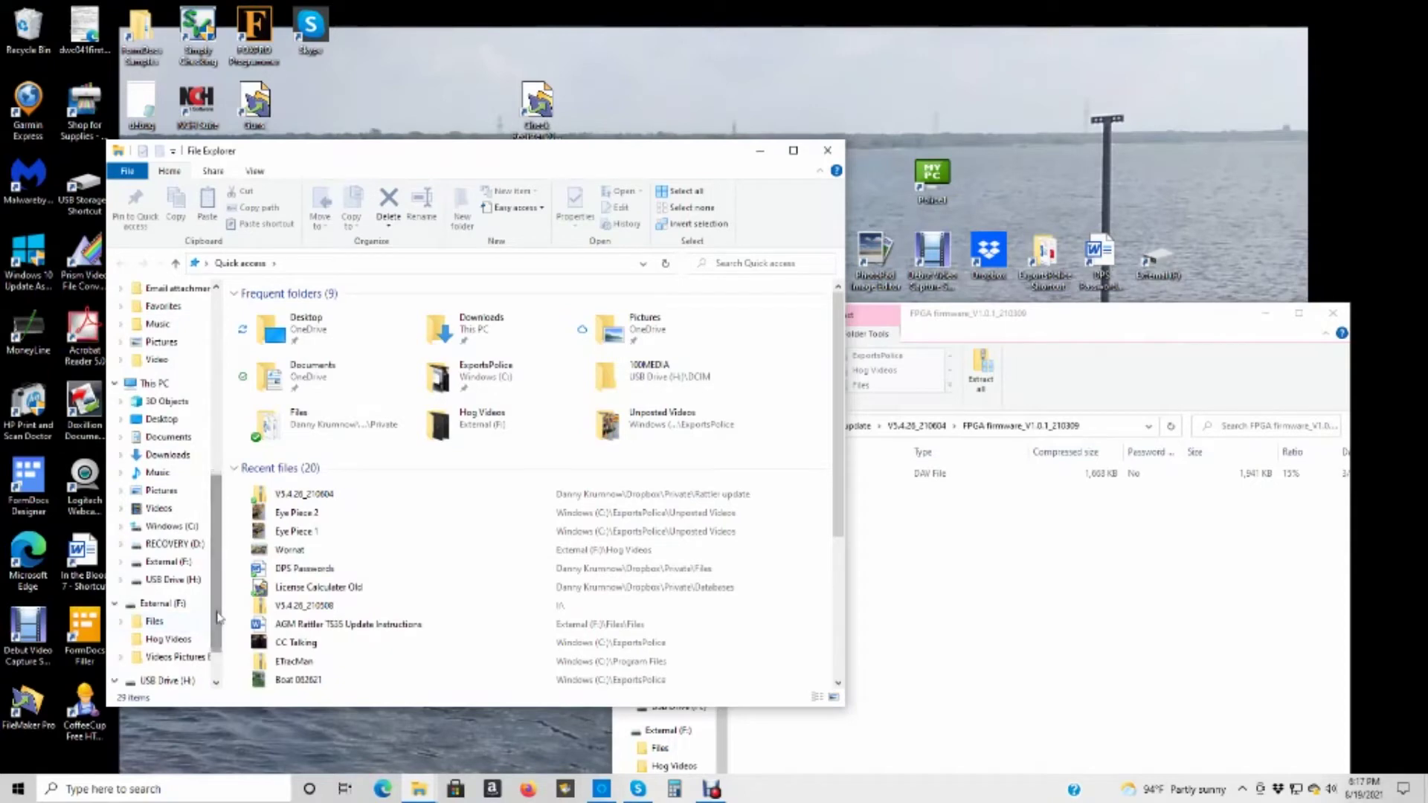
{"action": "scroll", "coordinate": [179, 580], "scroll_direction": "down", "scroll_amount": 1}
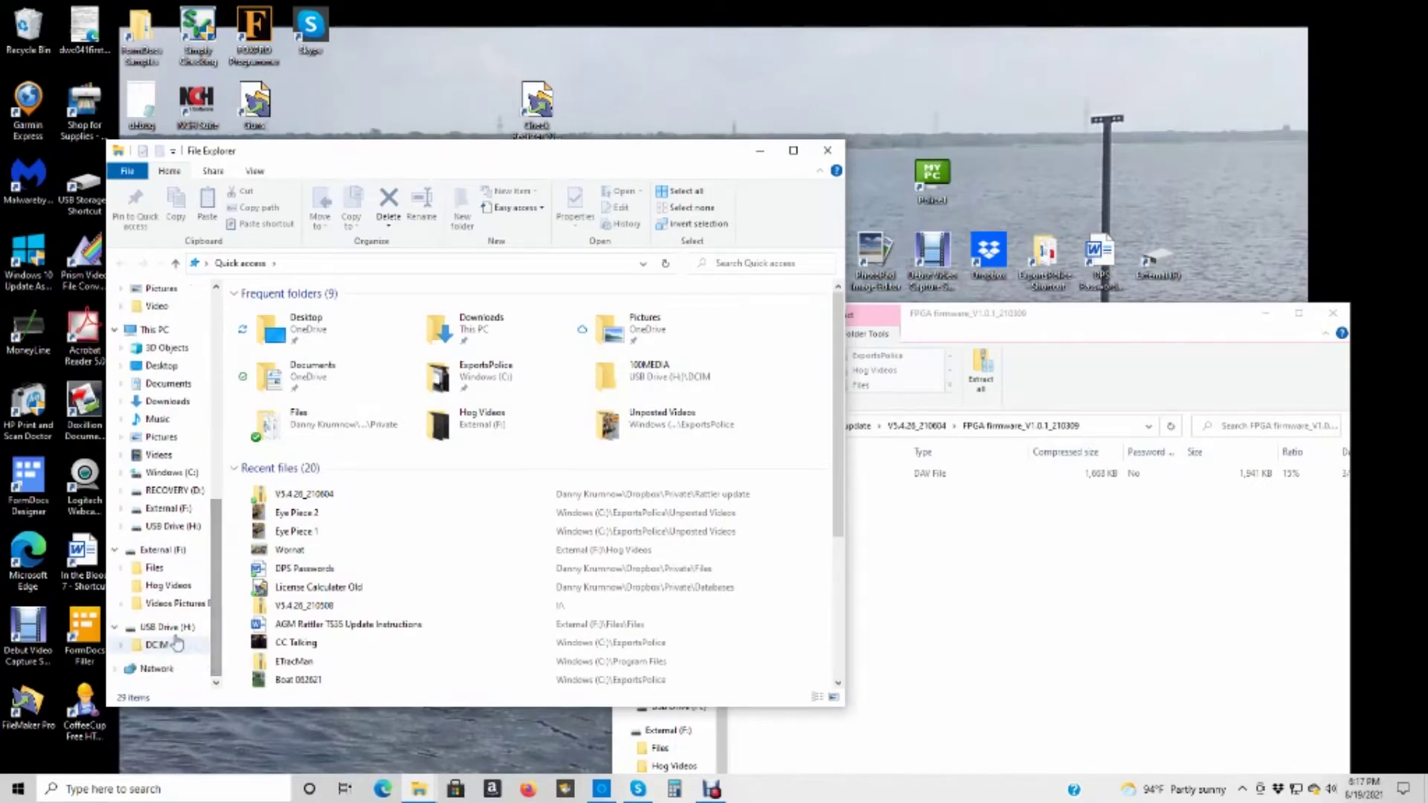
{"action": "left_click", "coordinate": [173, 528]}
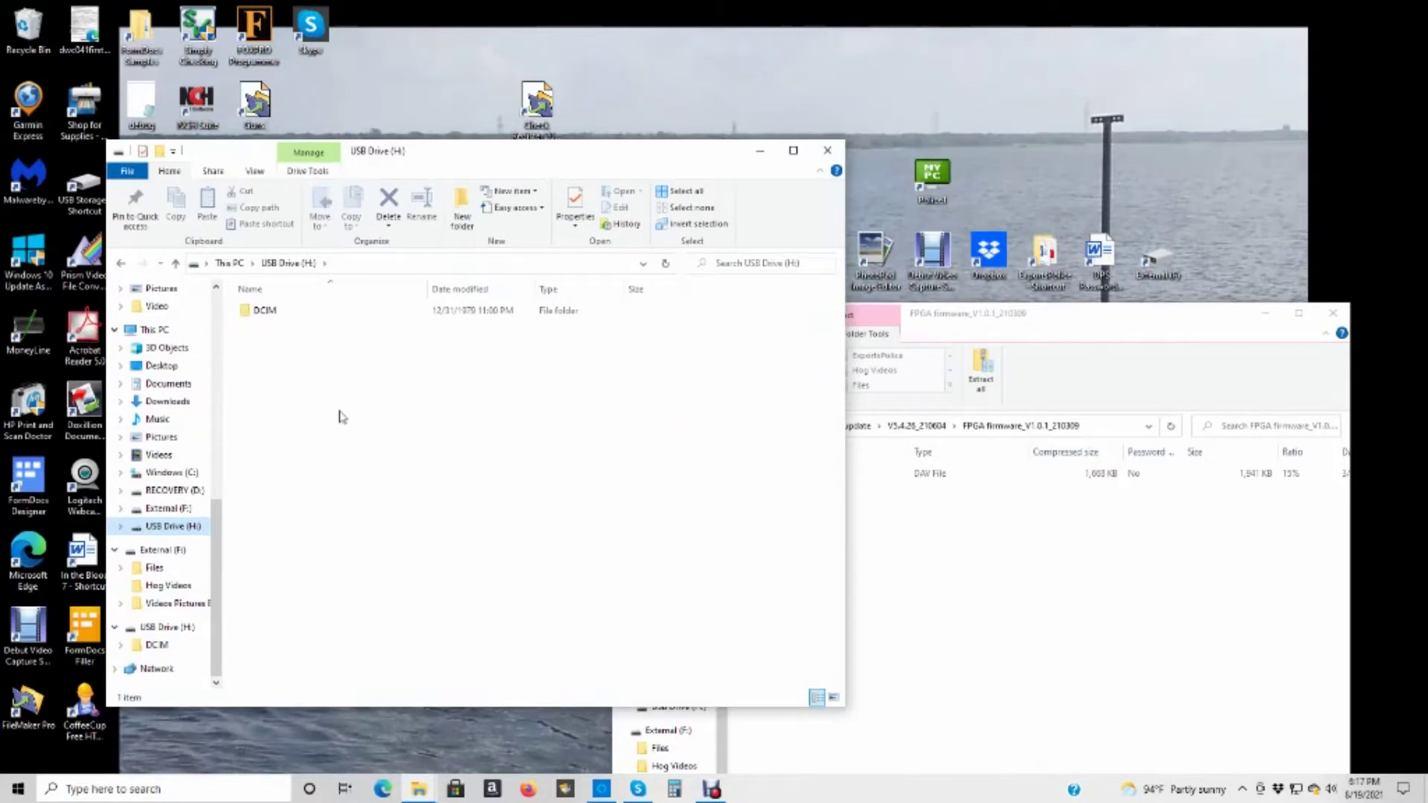
{"action": "left_click", "coordinate": [937, 559]}
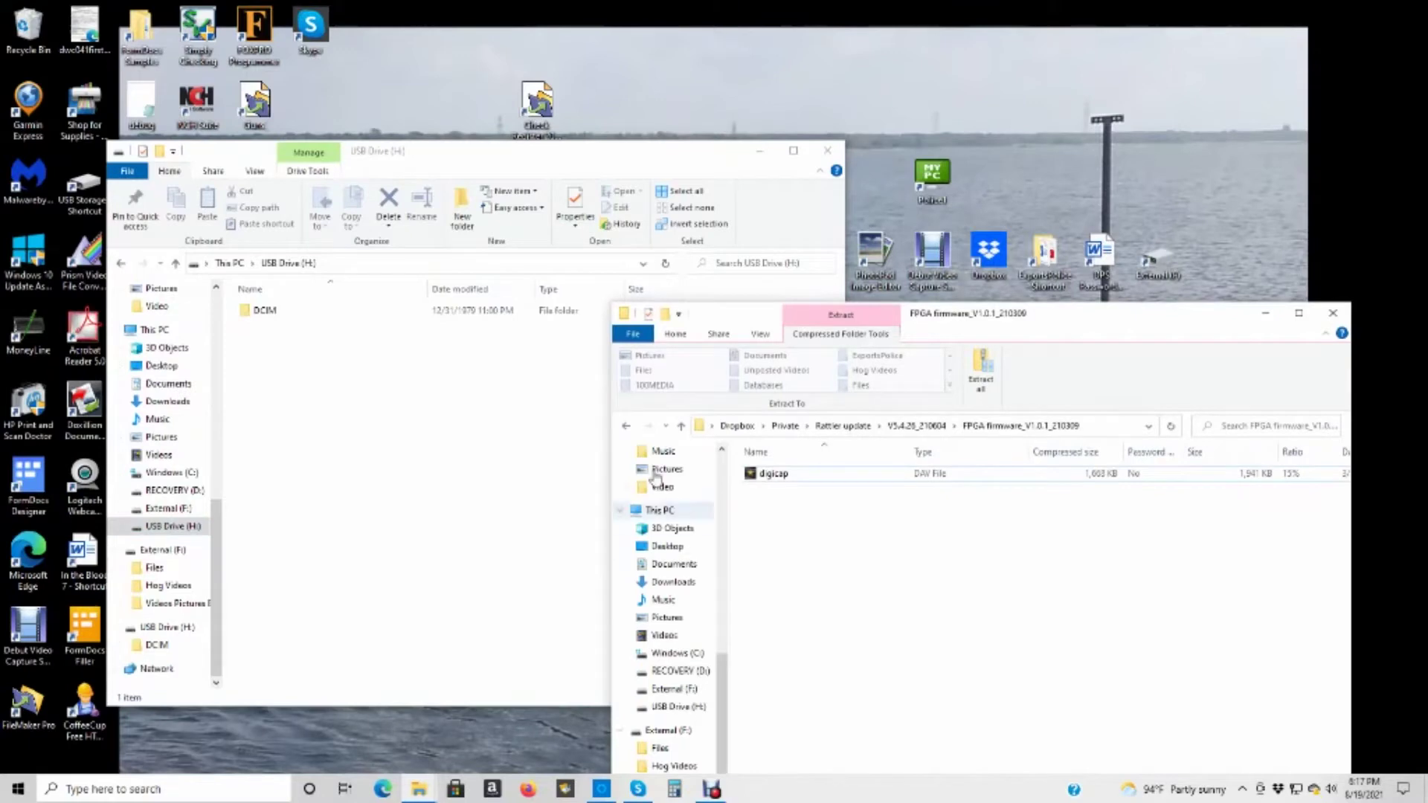
Go back in the zip, open Main firmware_V5.4.26_210604, and drag its digicap onto USB Drive (H:)
{"action": "left_click", "coordinate": [628, 426]}
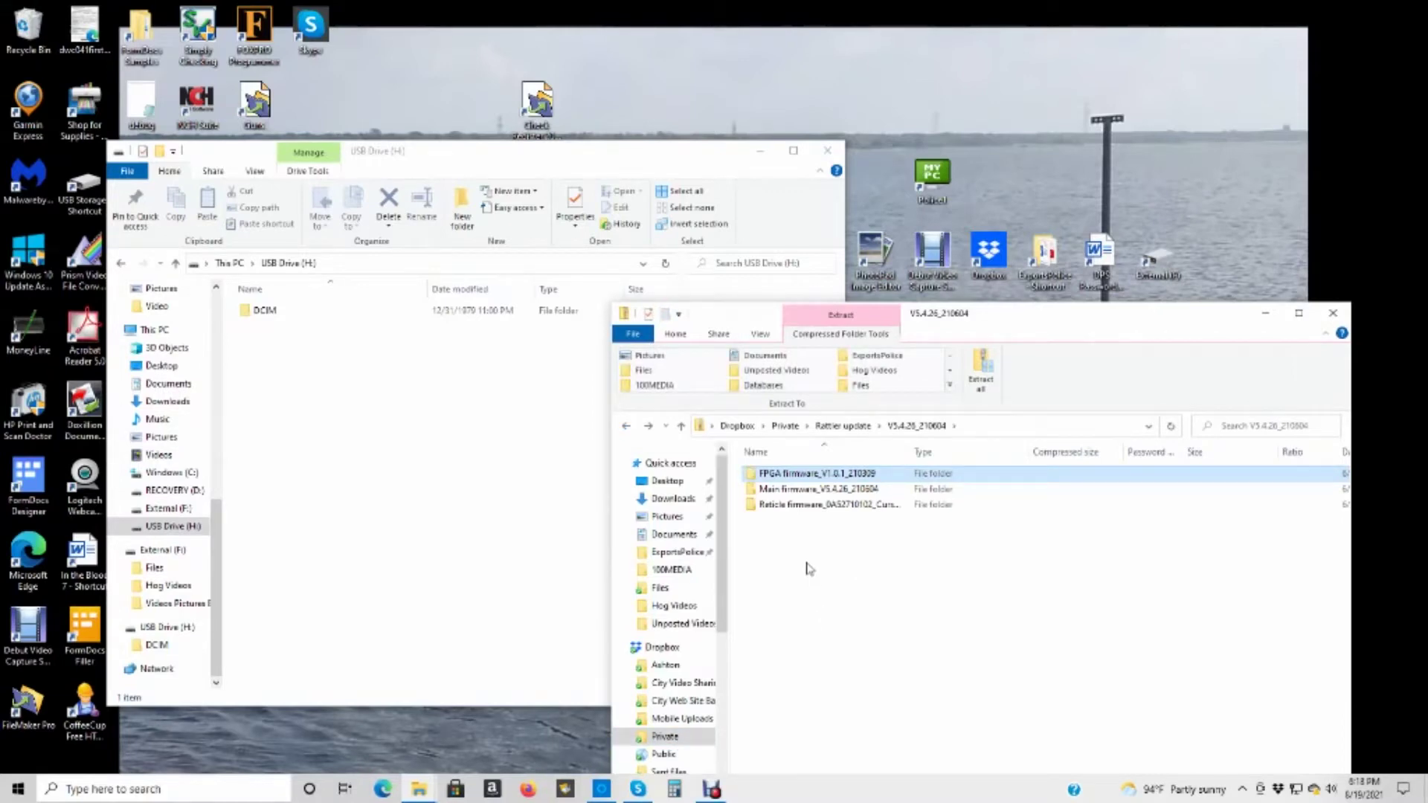
{"action": "left_click", "coordinate": [802, 491]}
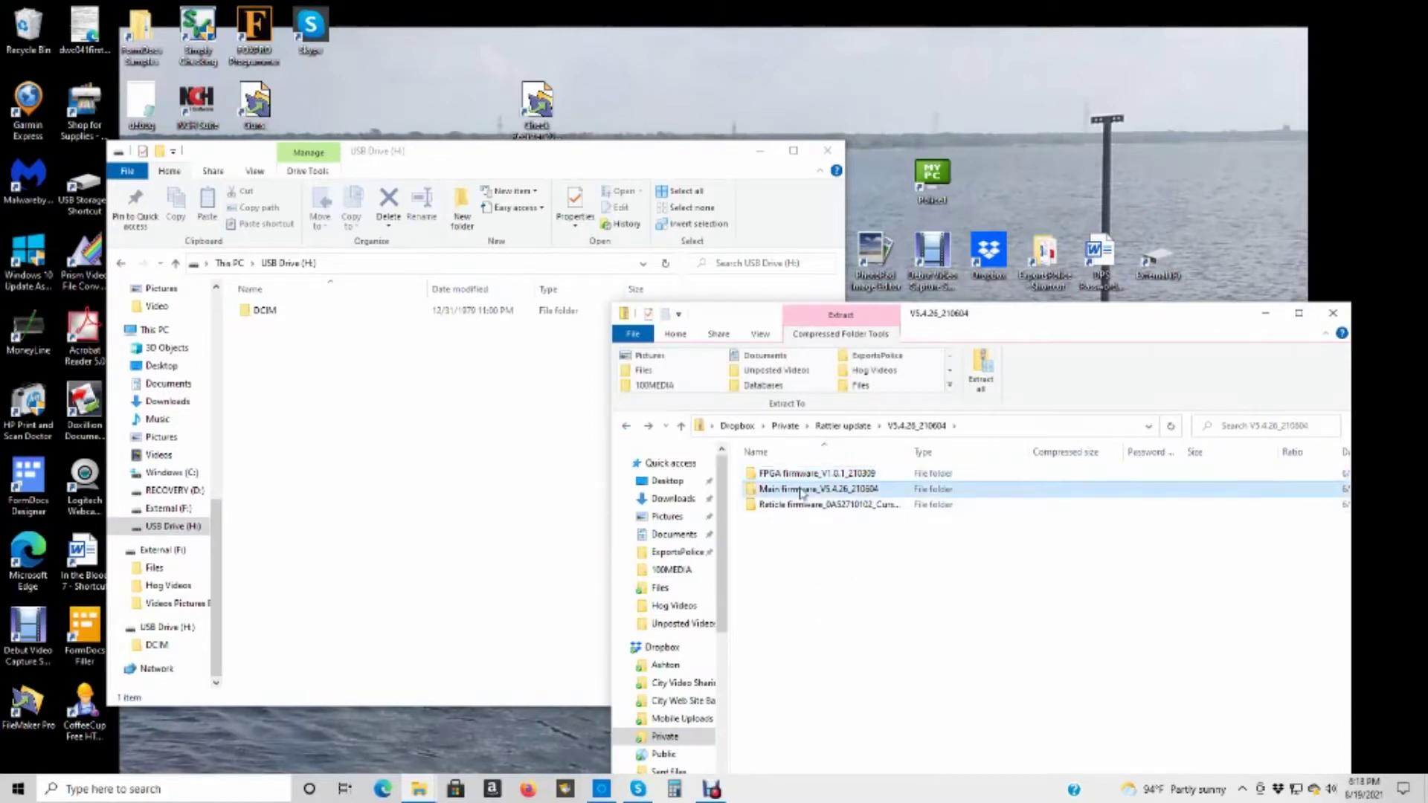
{"action": "double_click", "coordinate": [802, 491]}
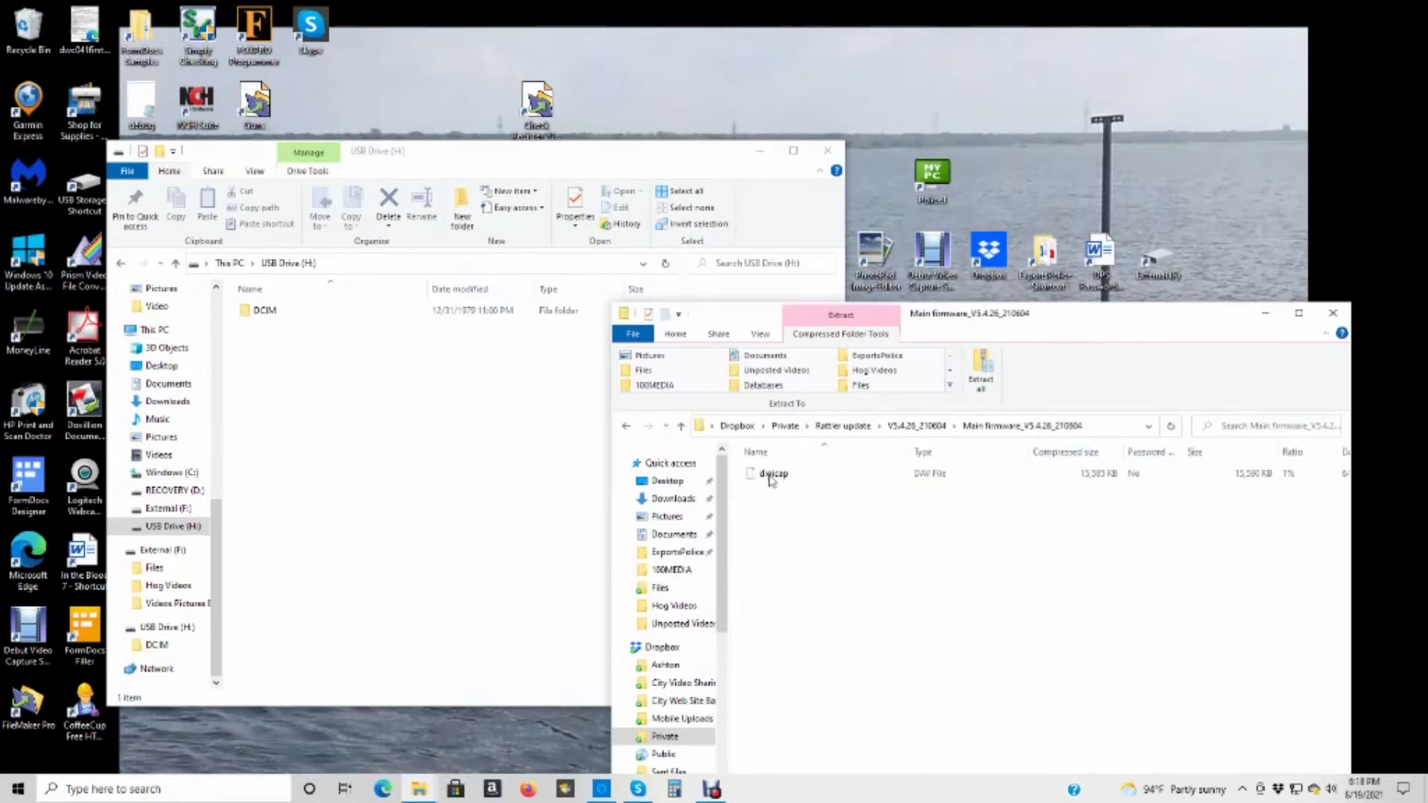
{"action": "left_click", "coordinate": [772, 478]}
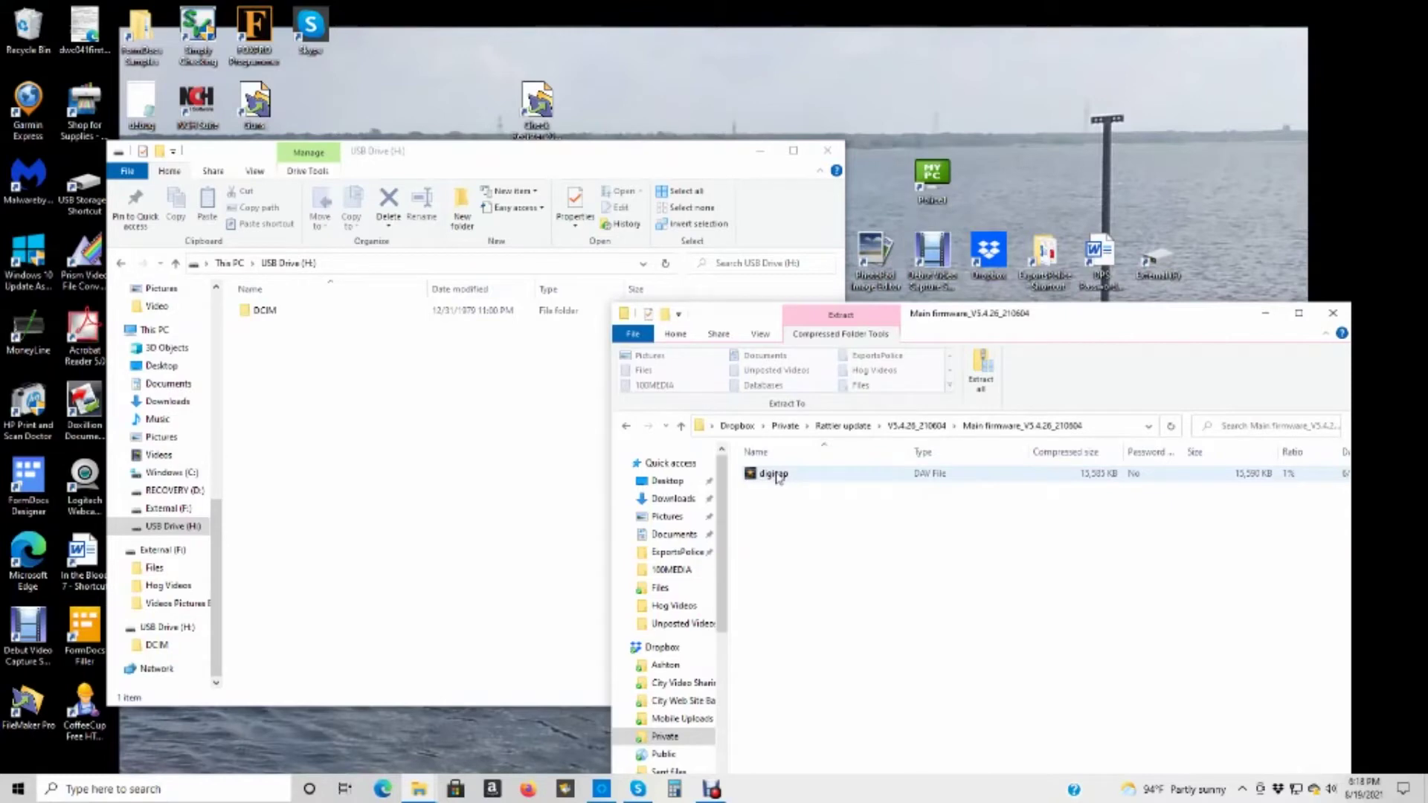
{"action": "left_click", "coordinate": [778, 477]}
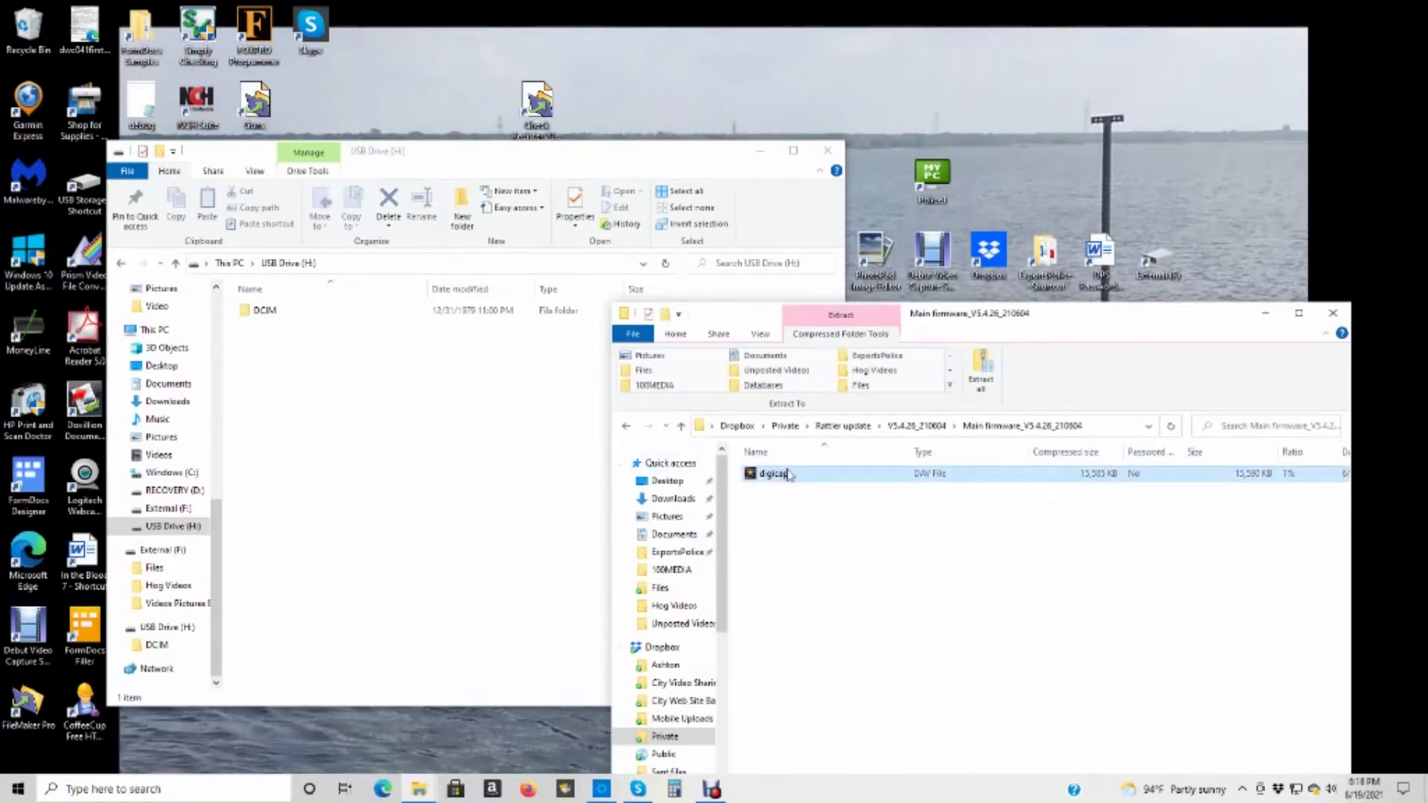
{"action": "left_click_drag", "start_coordinate": [790, 476], "coordinate": [321, 434]}
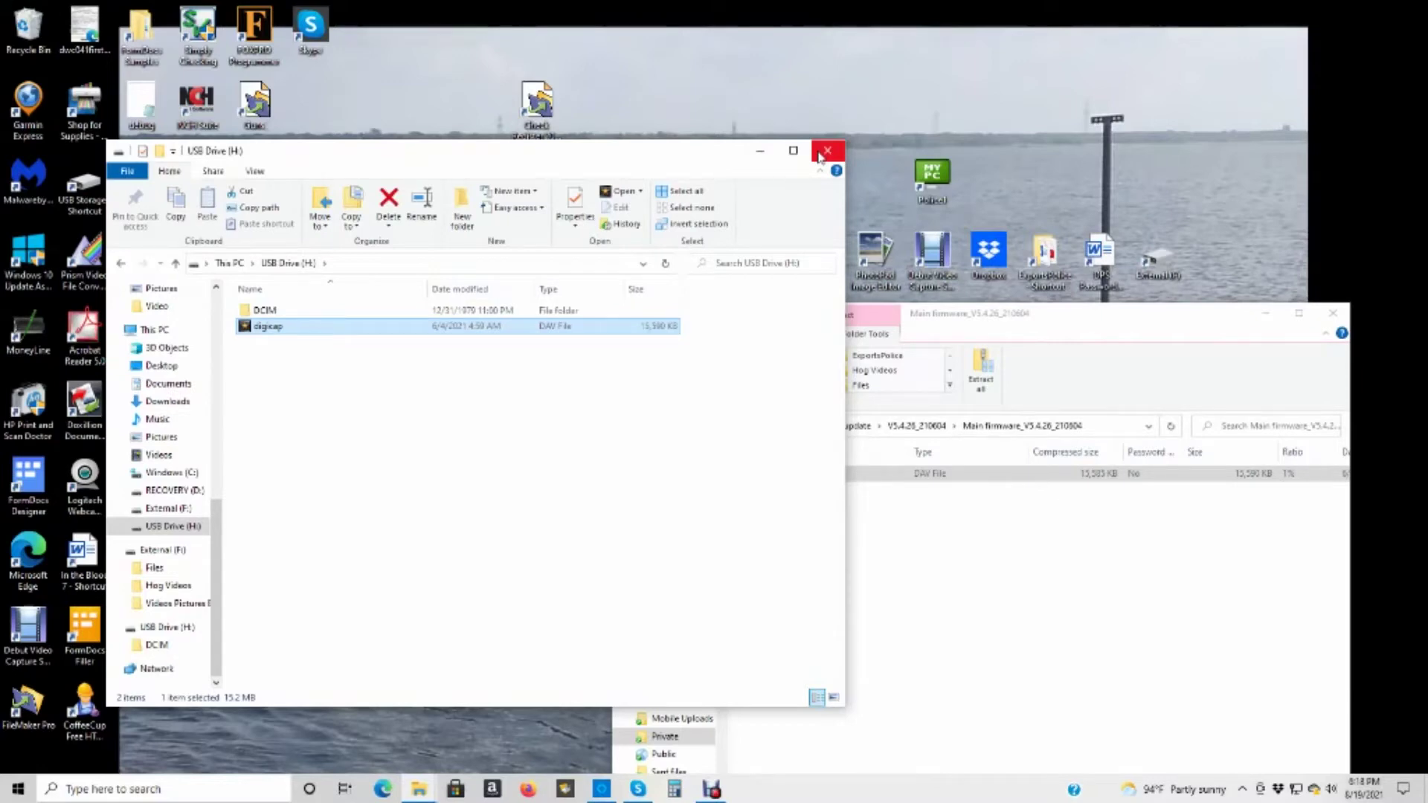
Close the USB Drive (H:) window and start the Photos import from the camera drive
{"action": "left_click", "coordinate": [820, 152]}
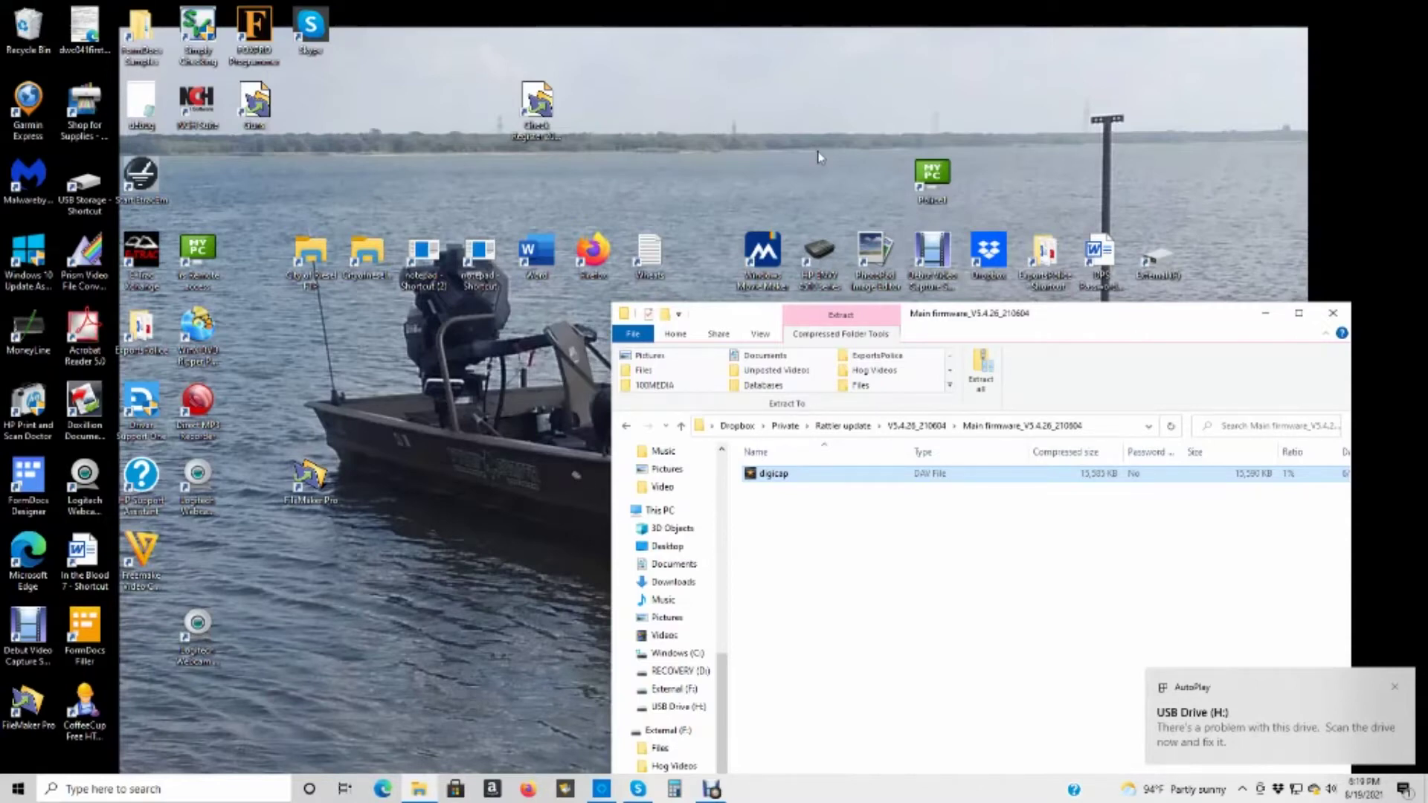
{"action": "key", "text": "Return"}
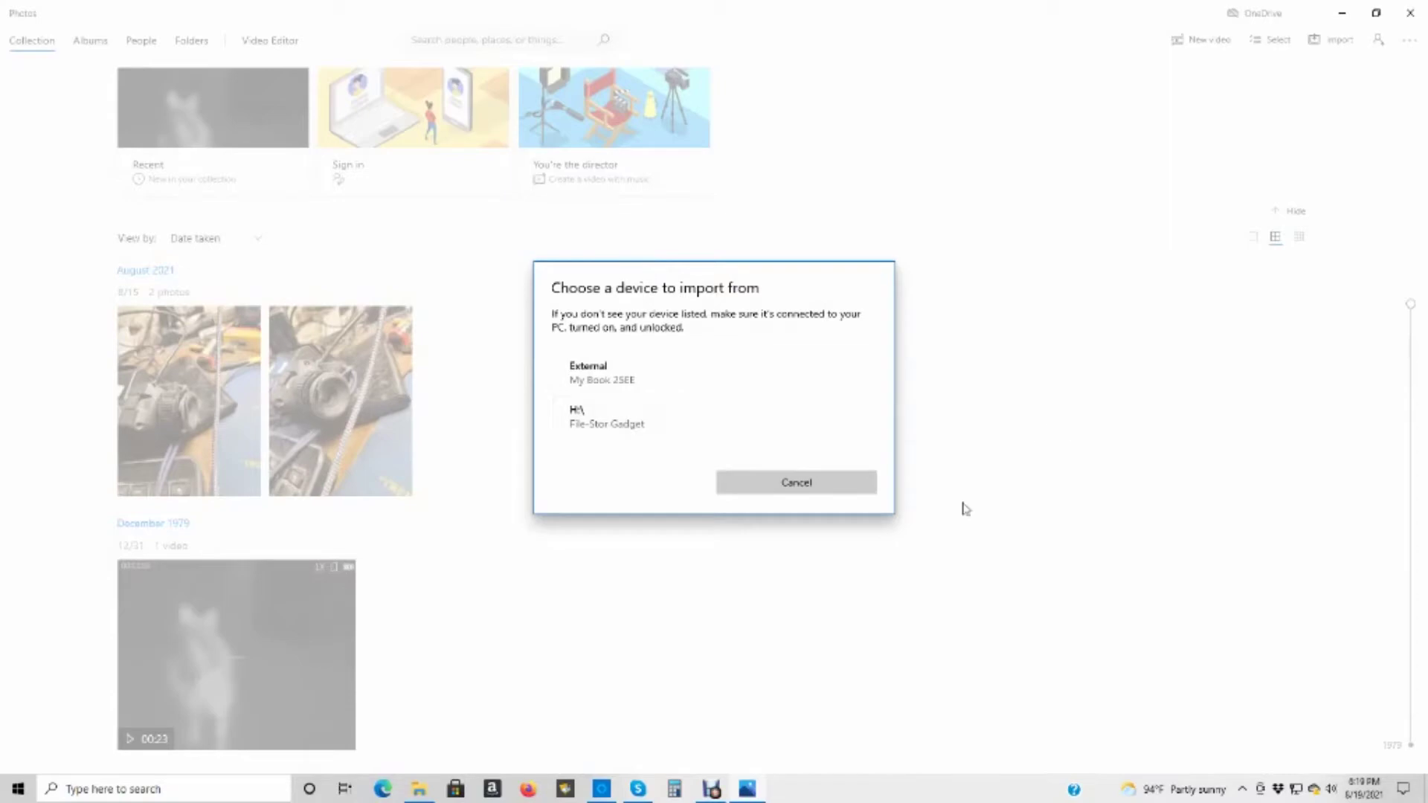
Cancel the 'Choose a device to import from' prompt and close Photos without importing
{"action": "left_click", "coordinate": [828, 488]}
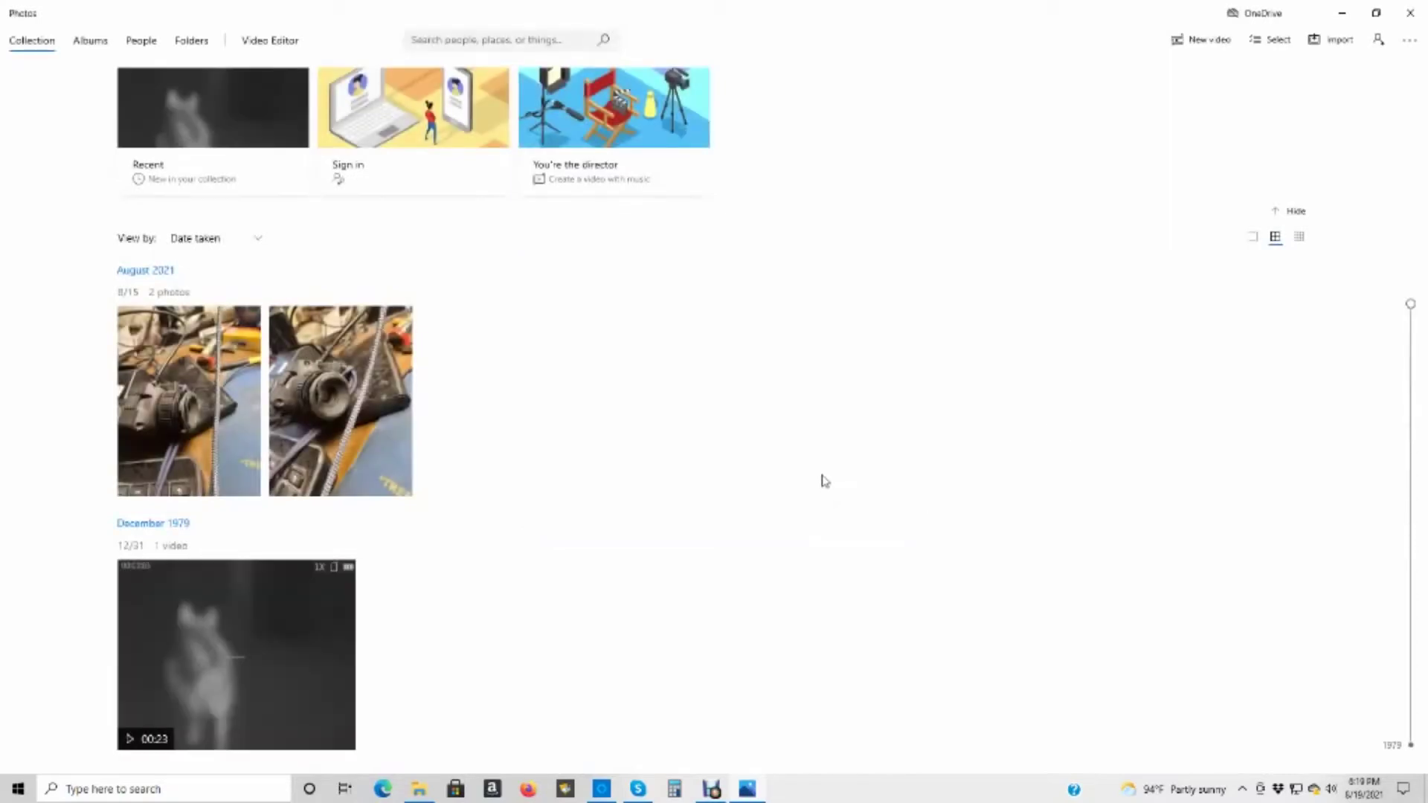
{"action": "left_click", "coordinate": [1404, 20]}
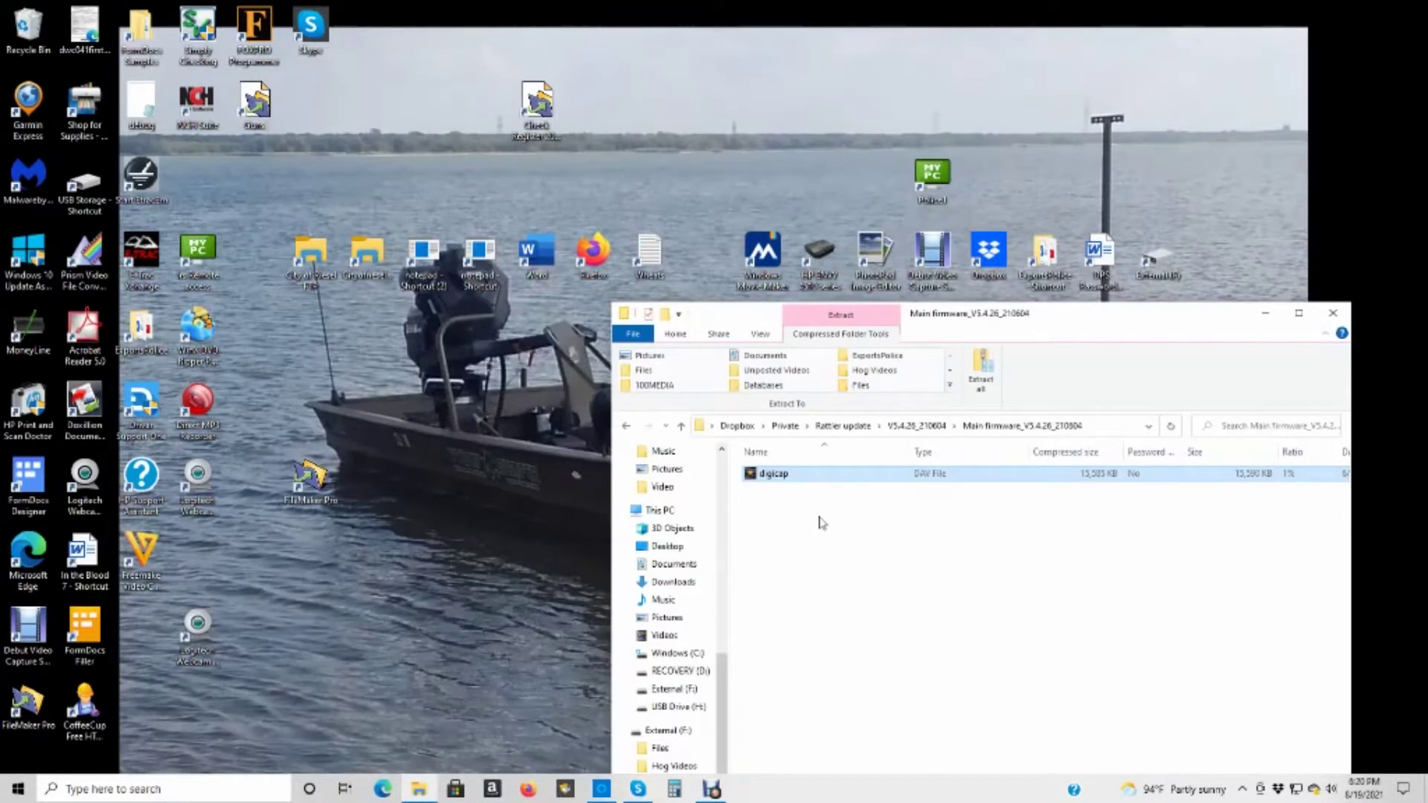
Return to V5.4.26_210604 to list its FPGA, Main and Reticle firmware folders
{"action": "left_click", "coordinate": [626, 427]}
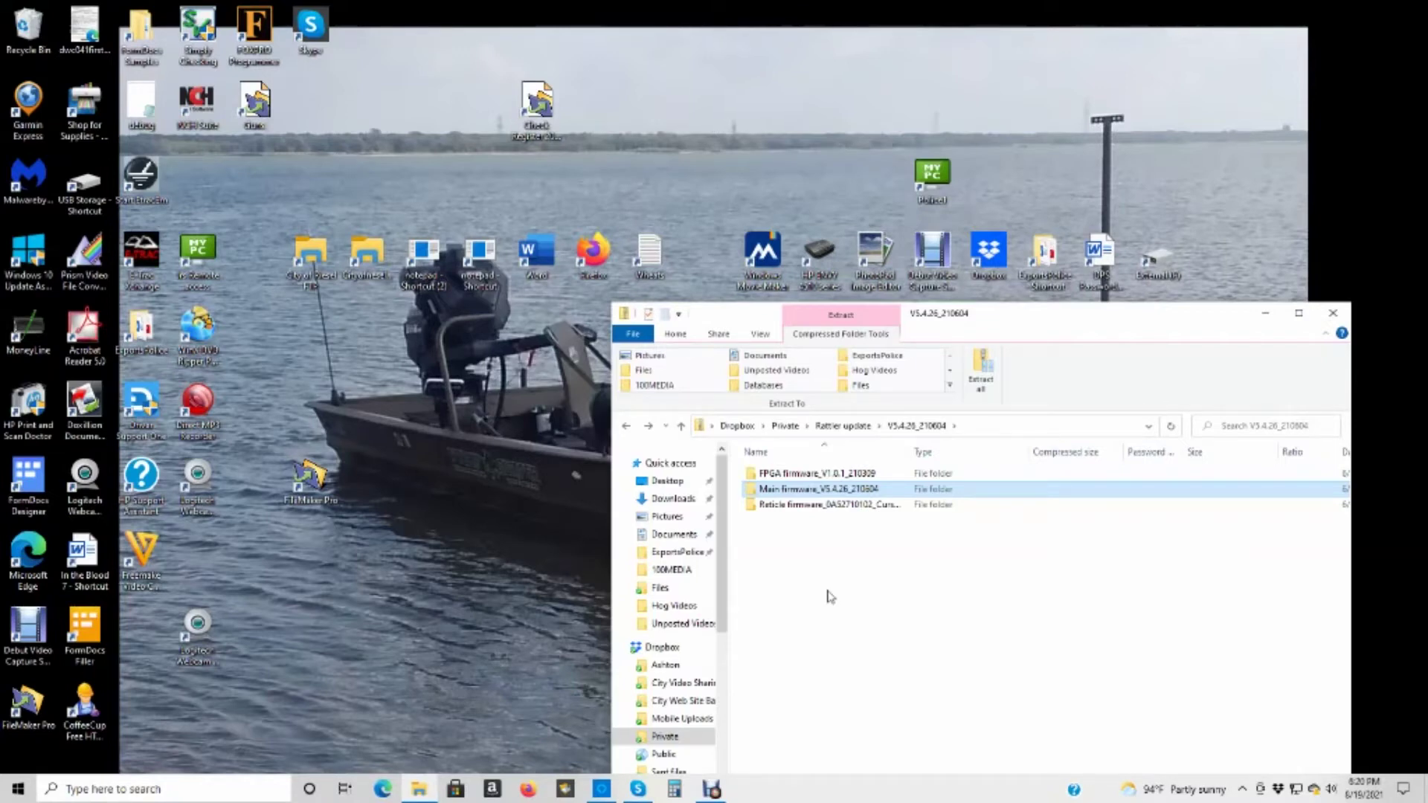
{"action": "scroll", "coordinate": [831, 597], "scroll_direction": "down", "scroll_amount": 10}
{"action": "scroll", "coordinate": [831, 597], "scroll_direction": "up", "scroll_amount": 1}
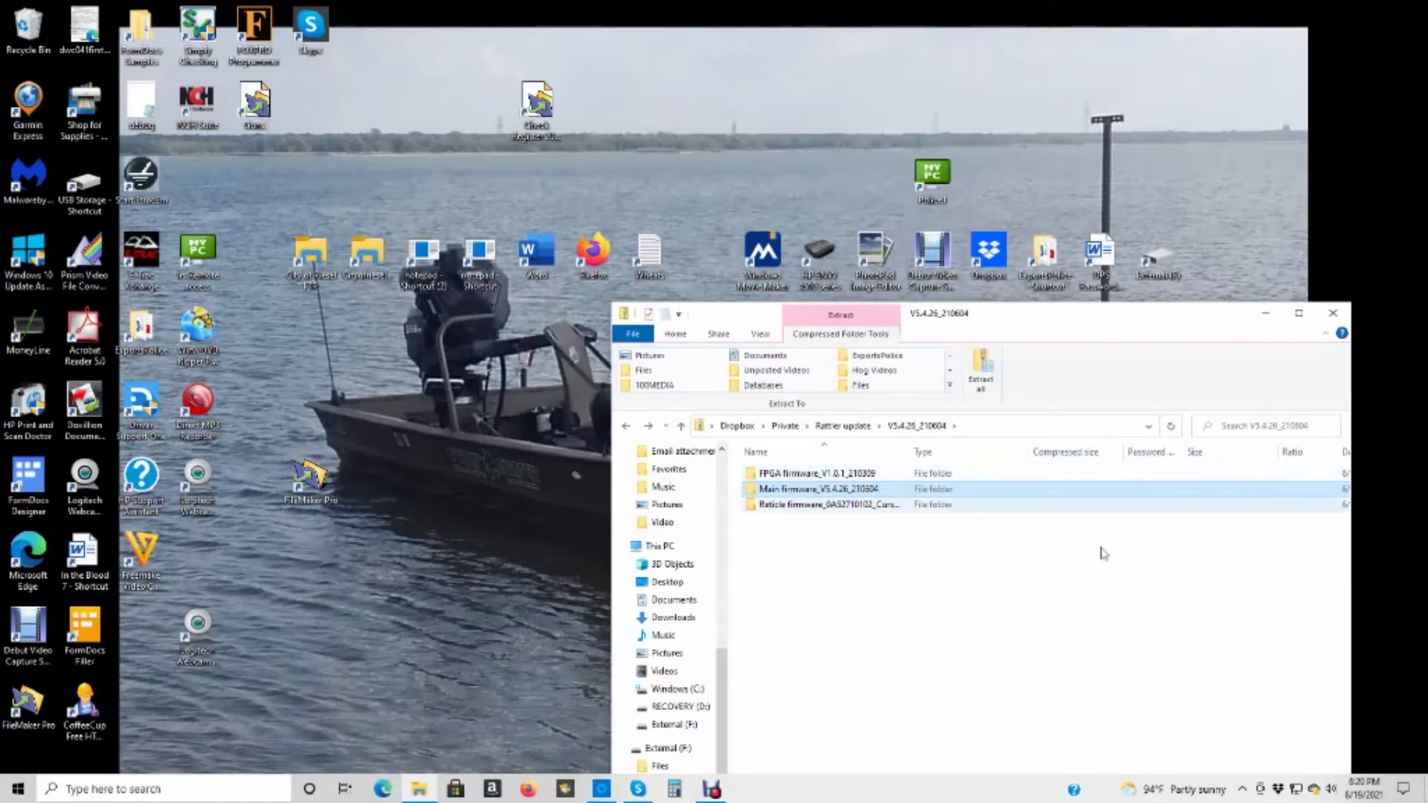
Open a new File Explorer window on USB Drive (H:) and close the Photos app that popped up
{"action": "left_click", "coordinate": [18, 790]}
{"action": "right_click", "coordinate": [19, 789]}
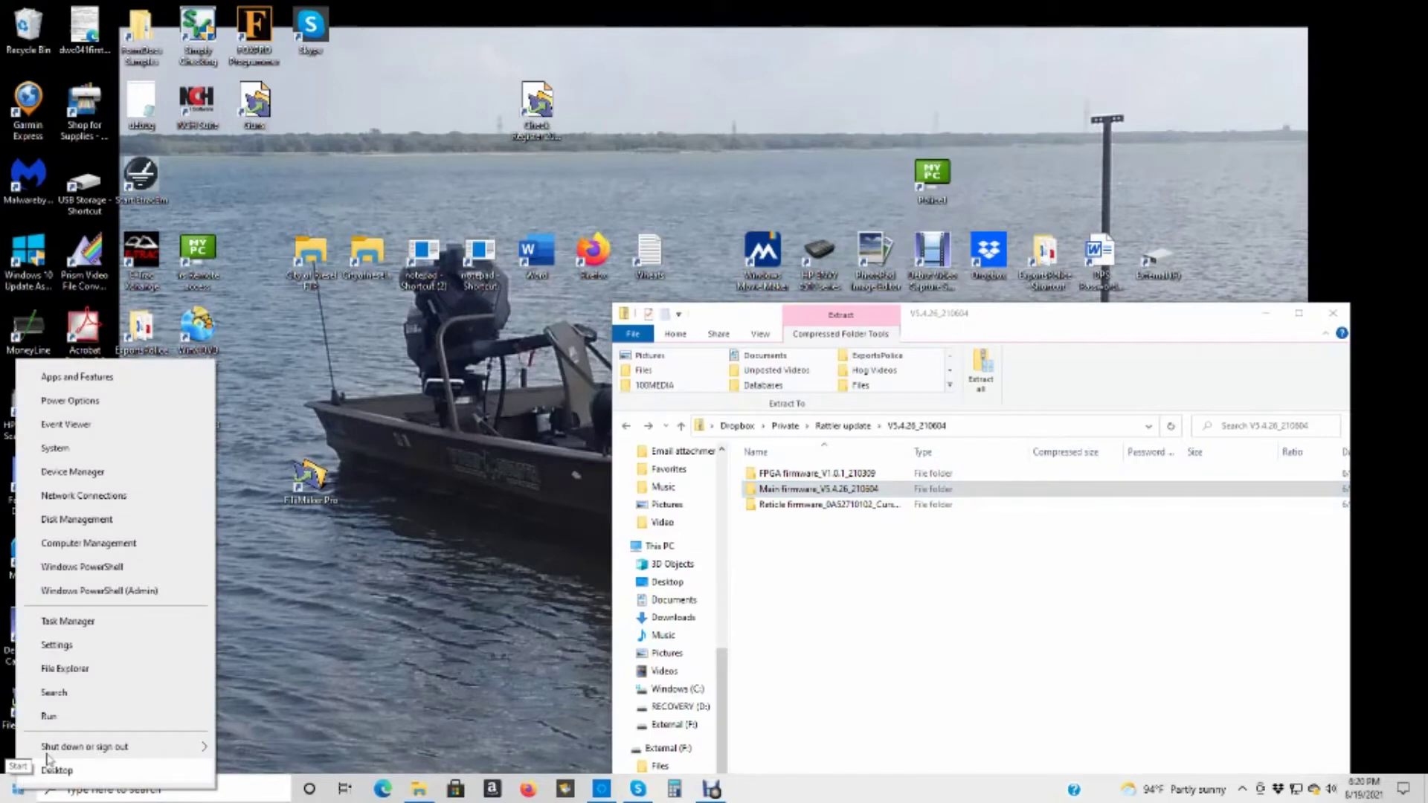
{"action": "left_click", "coordinate": [92, 675]}
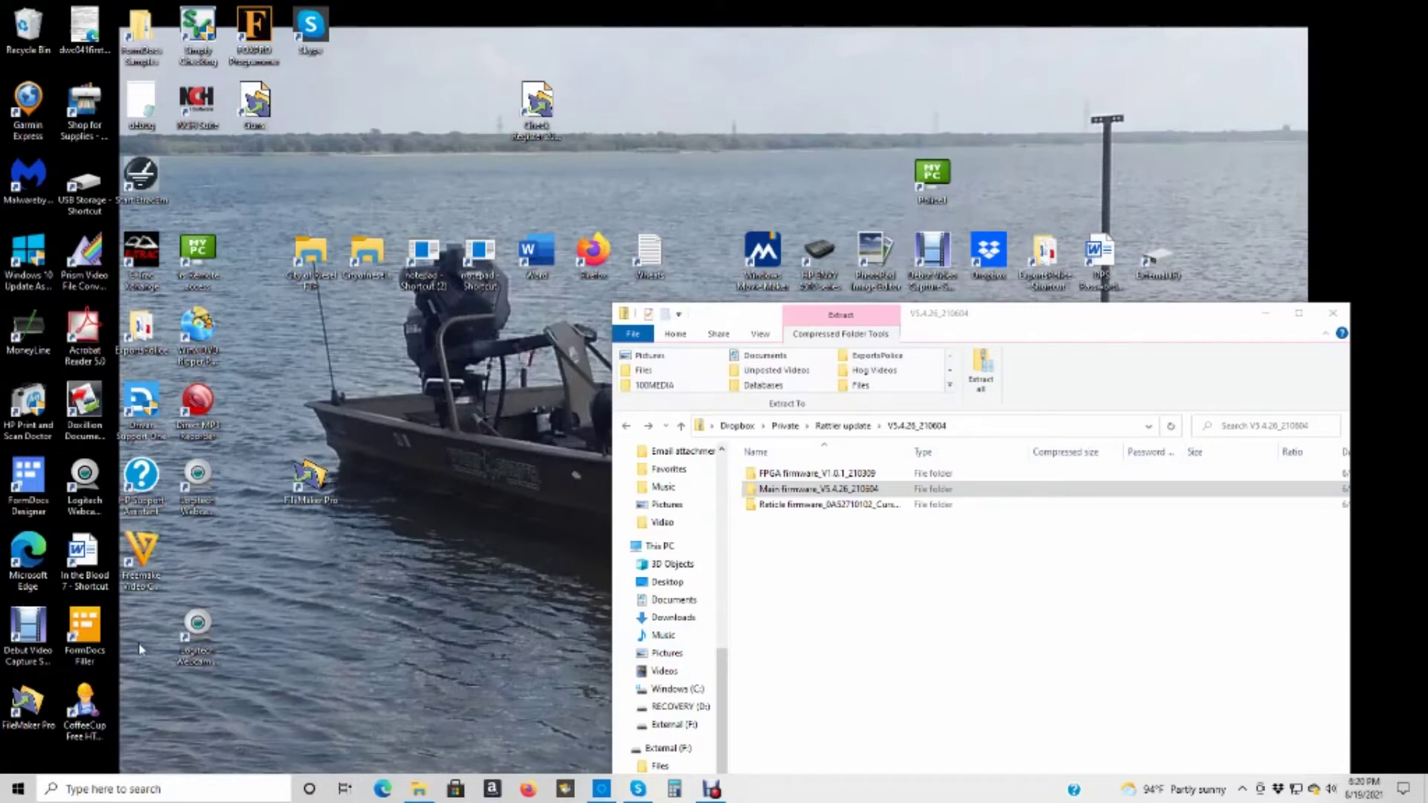
{"action": "key", "text": "super+e"}
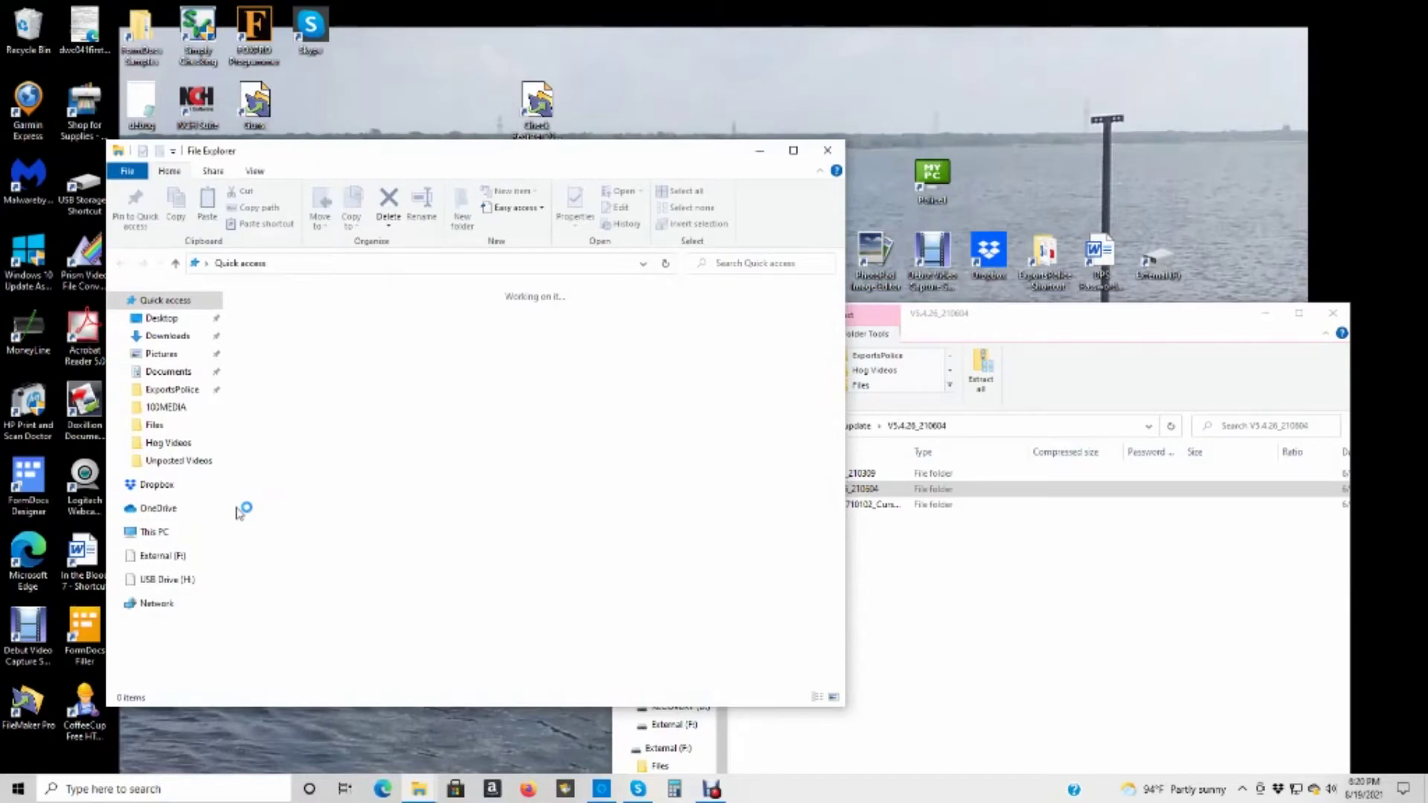
{"action": "left_click", "coordinate": [167, 580]}
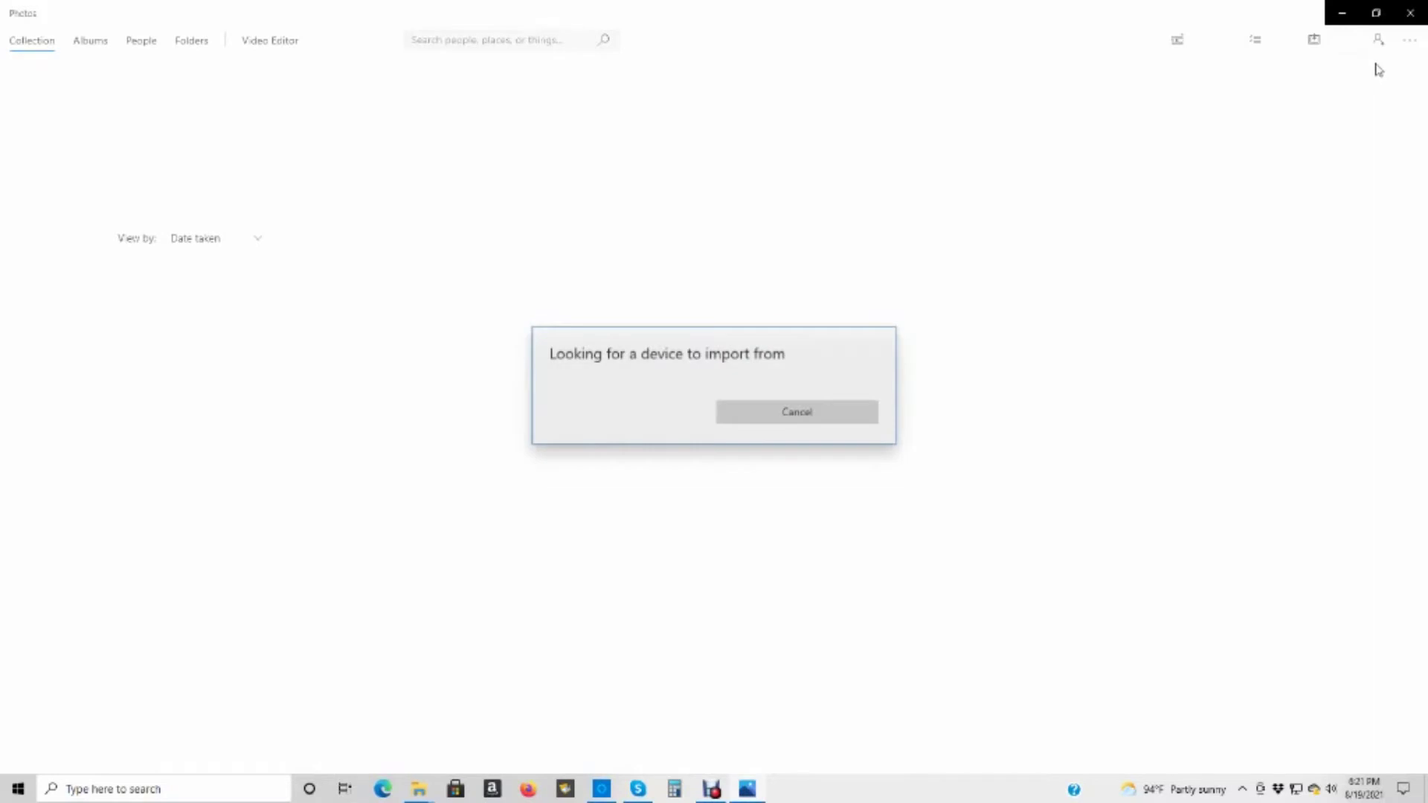
{"action": "left_click", "coordinate": [1410, 15]}
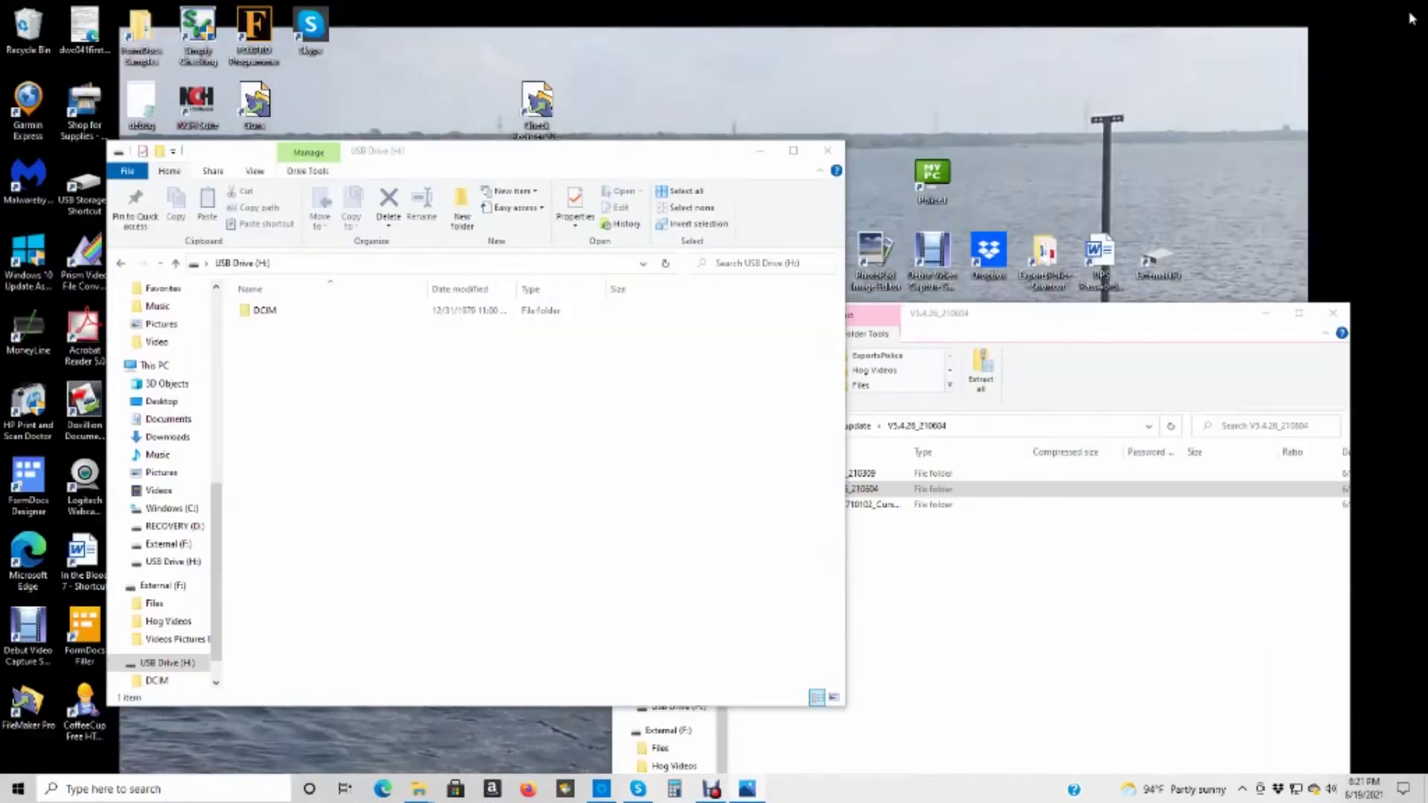
{"action": "left_click", "coordinate": [999, 585]}
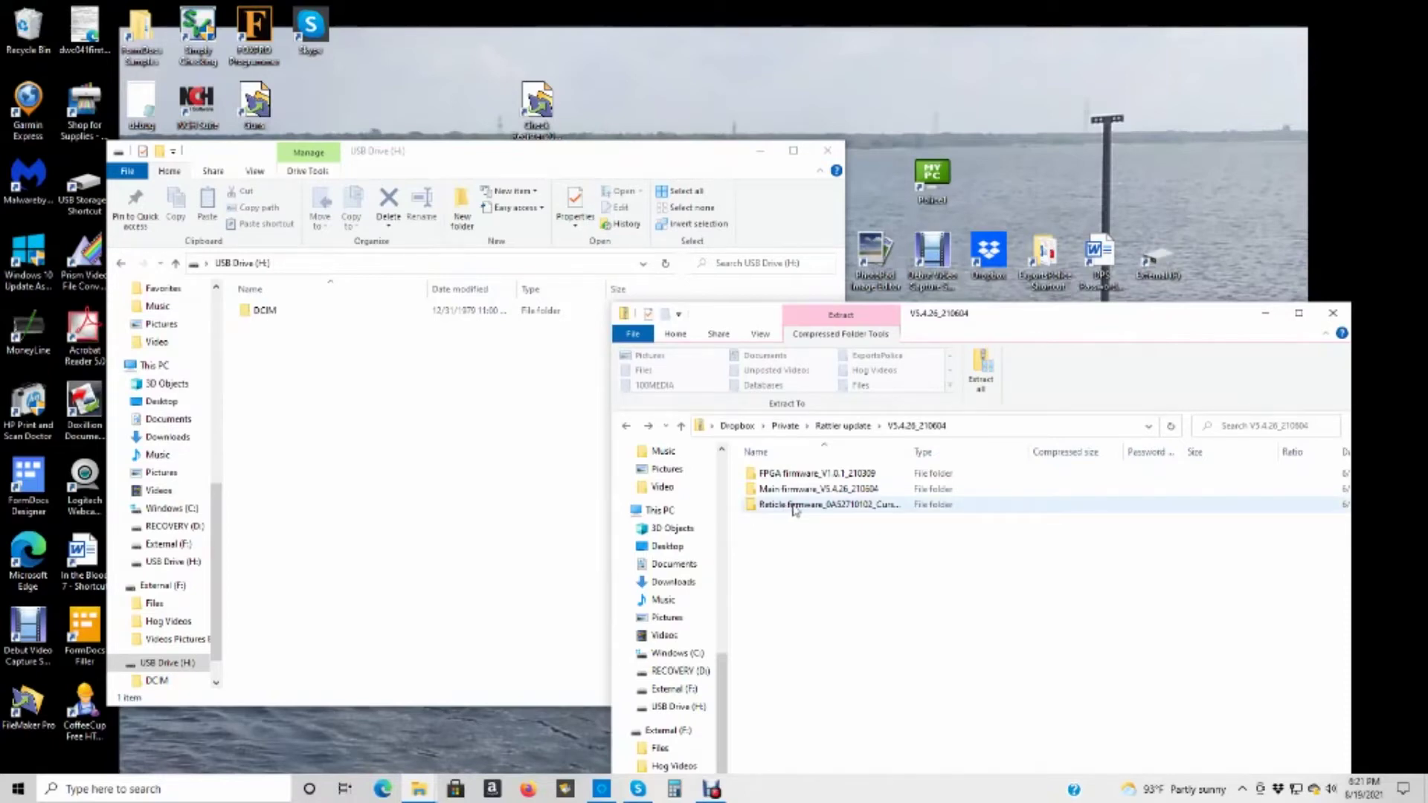
Open the Reticle firmware folder and drag its digicap file onto USB Drive (H:)
{"action": "left_click", "coordinate": [795, 509]}
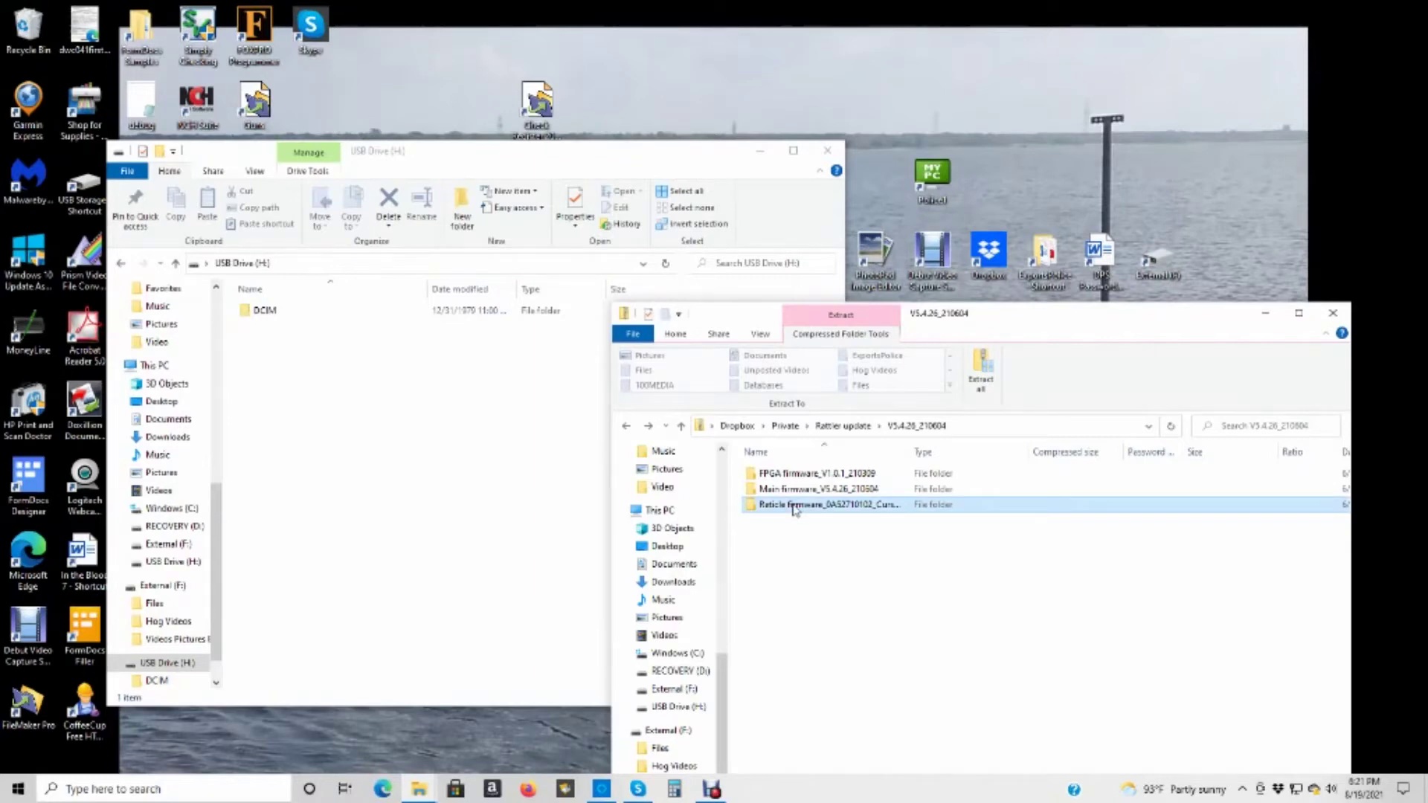
{"action": "double_click", "coordinate": [795, 509]}
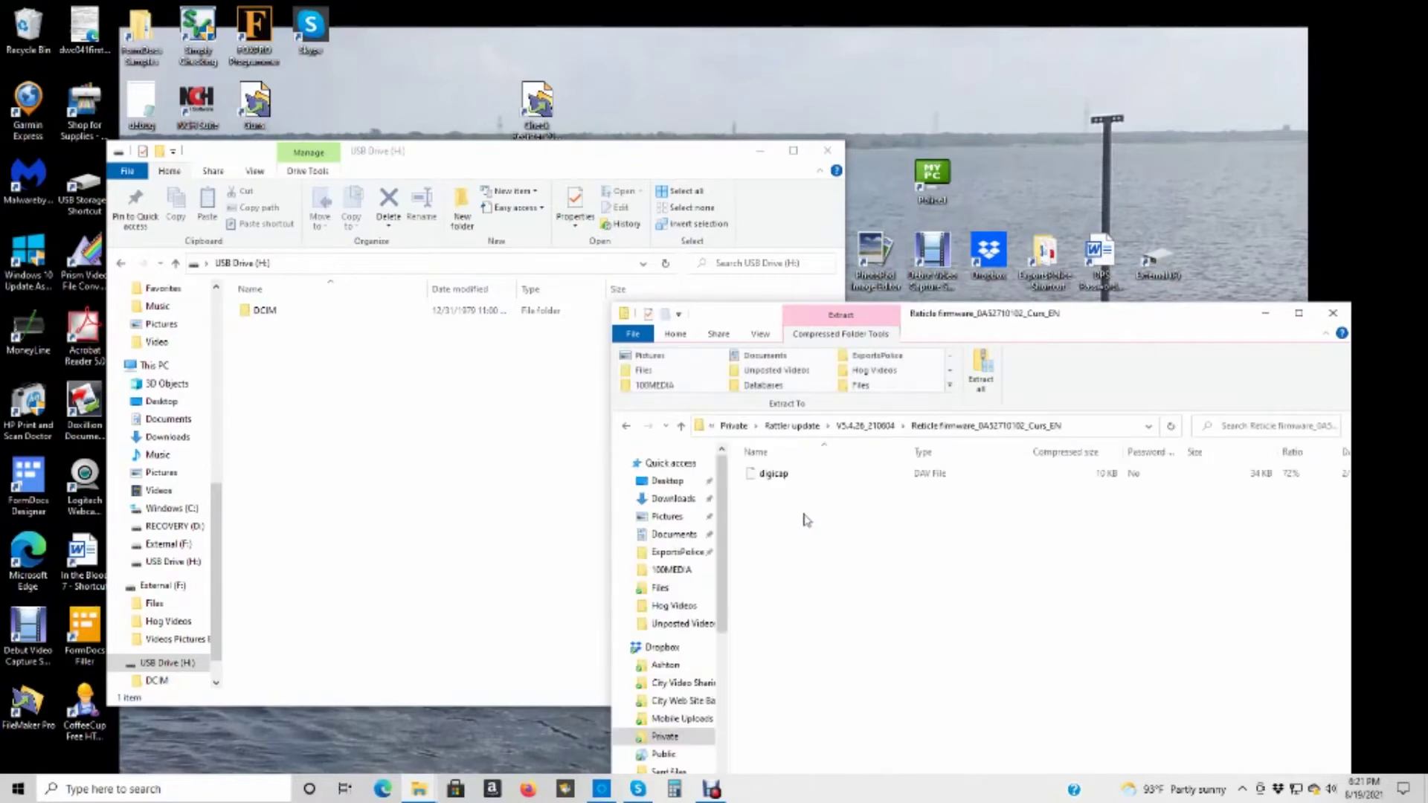
{"action": "left_click", "coordinate": [774, 477]}
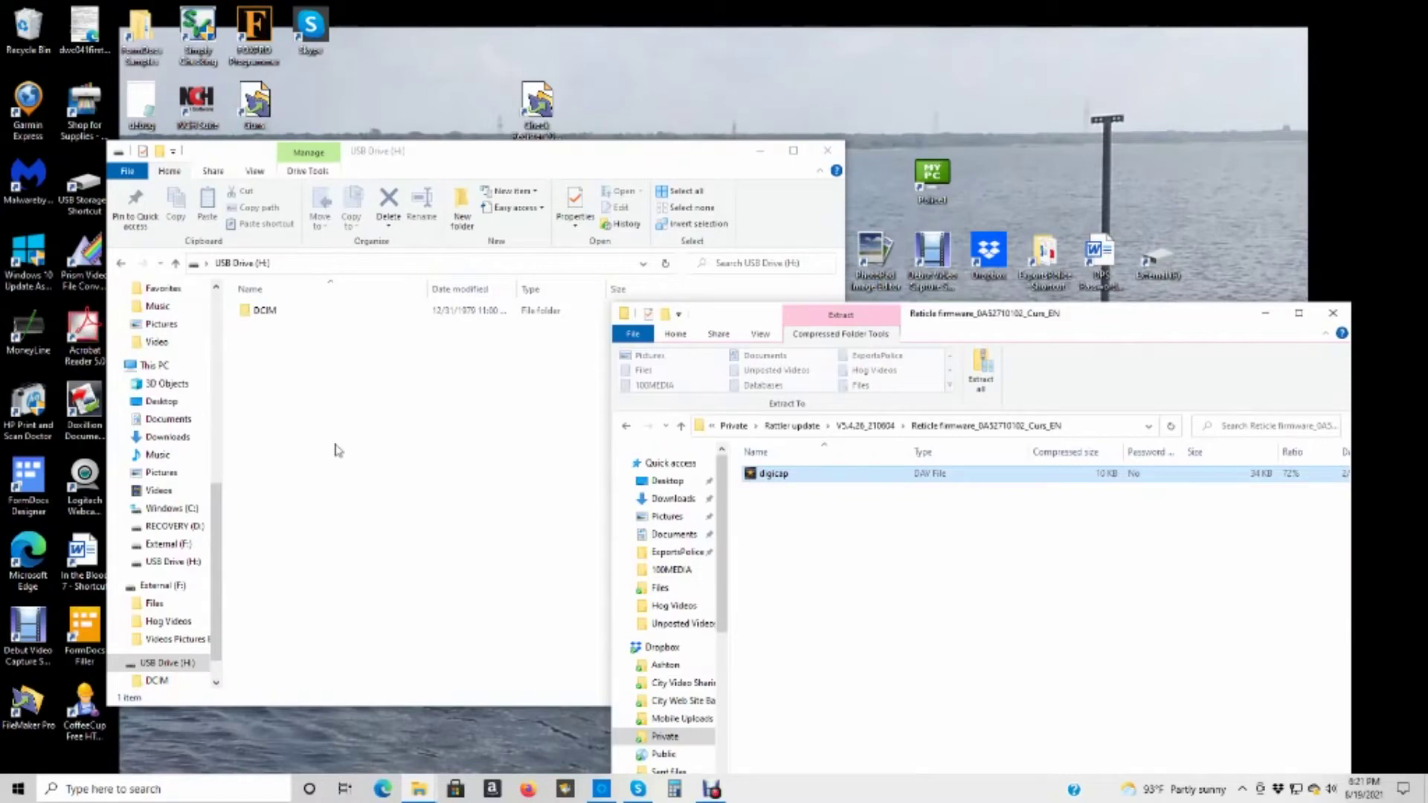
{"action": "left_click", "coordinate": [804, 480]}
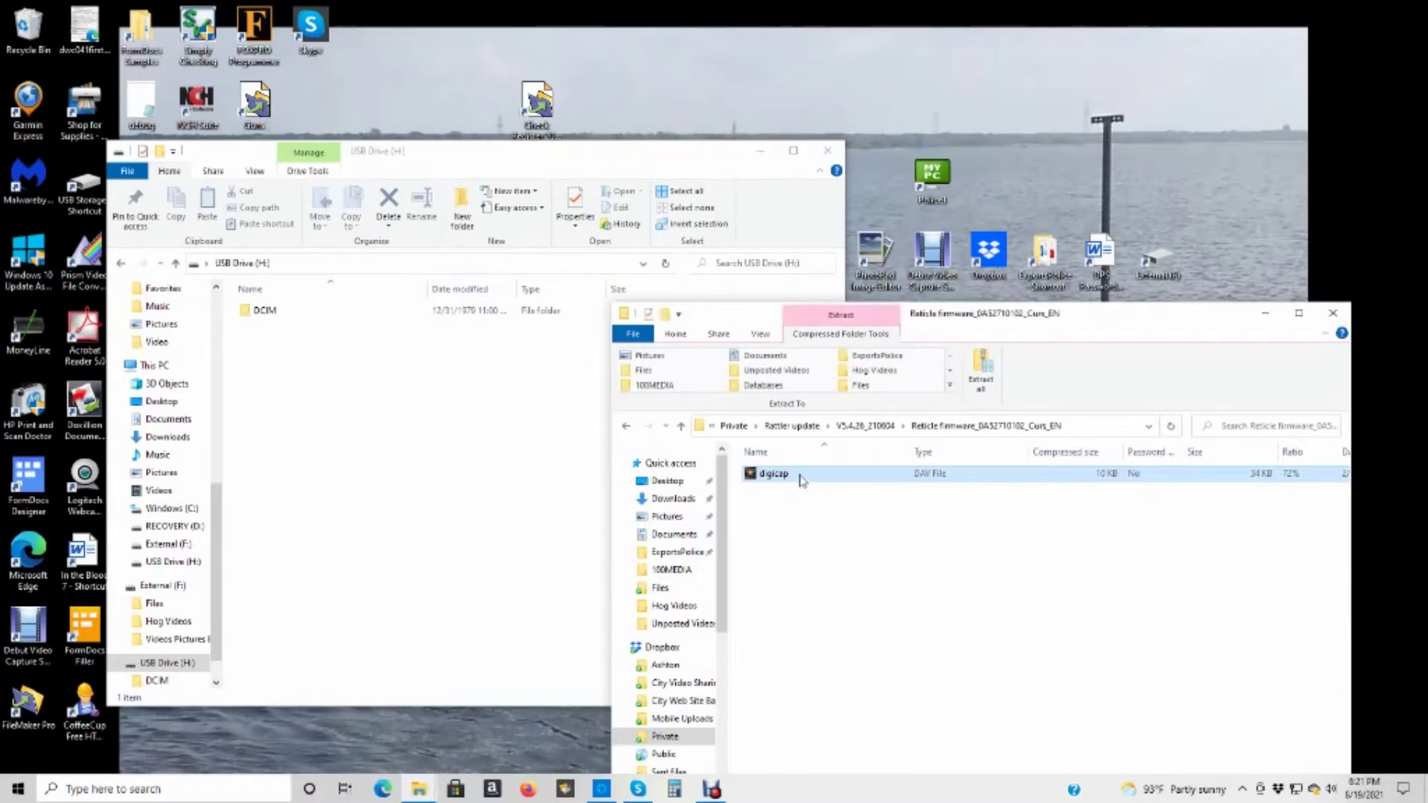
{"action": "left_click_drag", "start_coordinate": [801, 480], "coordinate": [293, 432]}
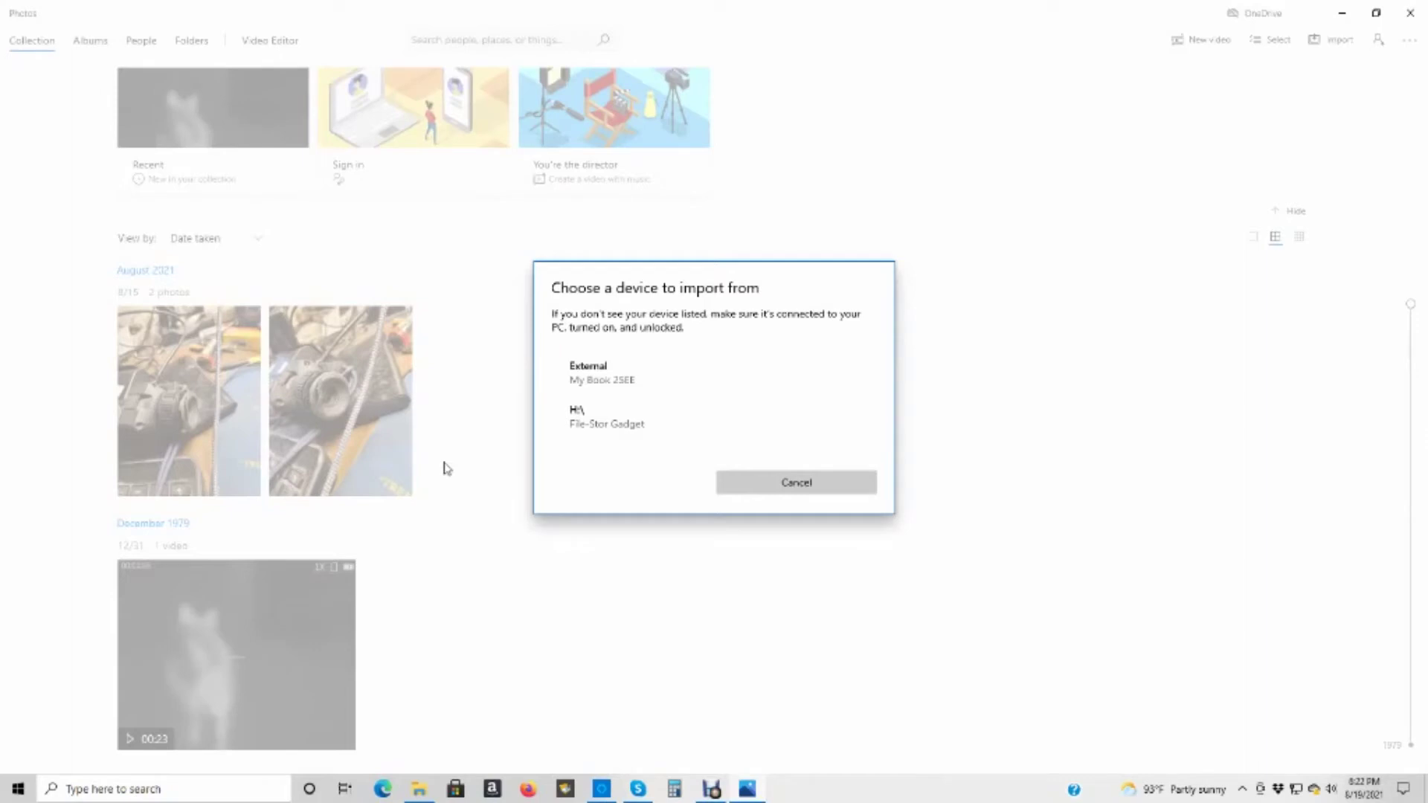
Dismiss the Photos import prompt and go back to the V5.4.26_210604 firmware folder
{"action": "left_click", "coordinate": [1412, 15]}
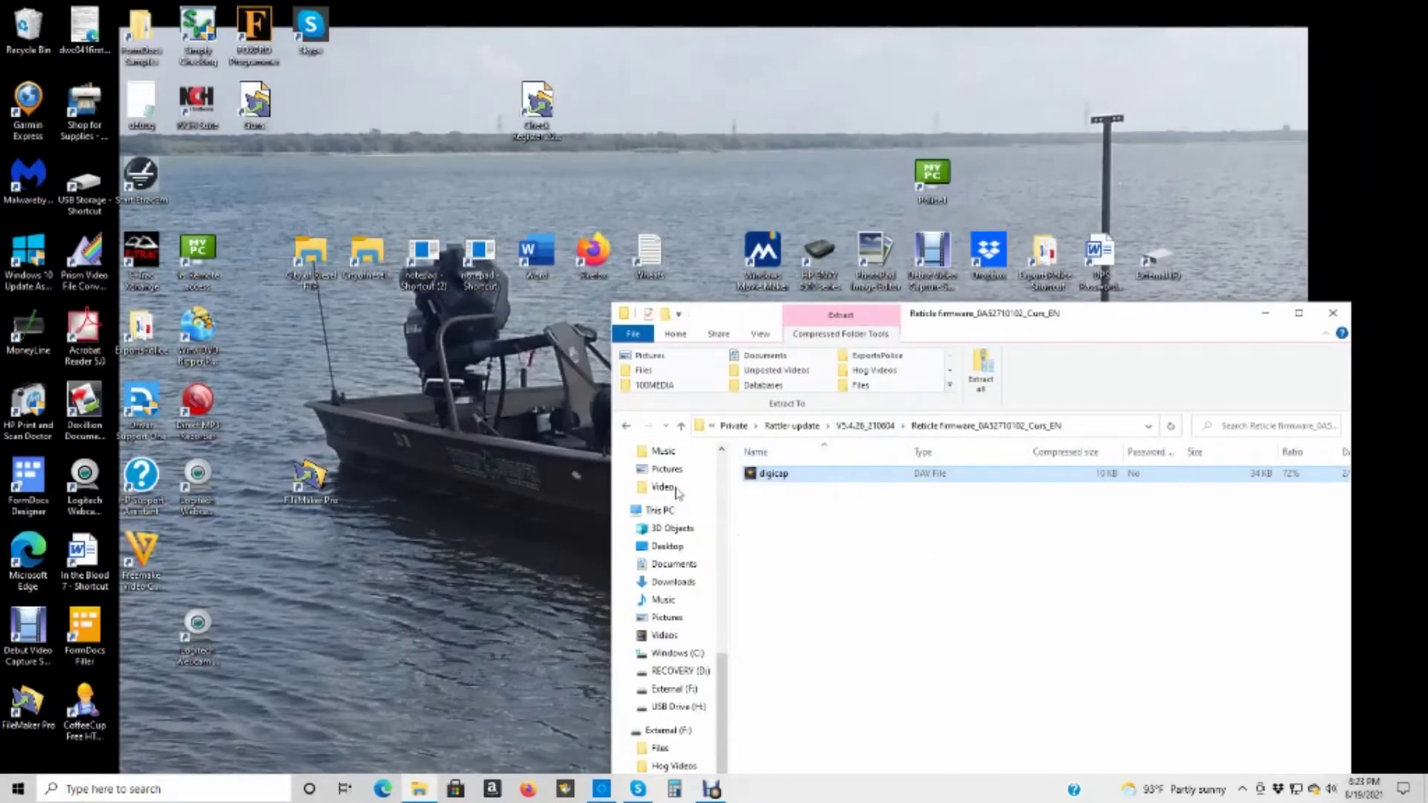
{"action": "left_click", "coordinate": [627, 426]}
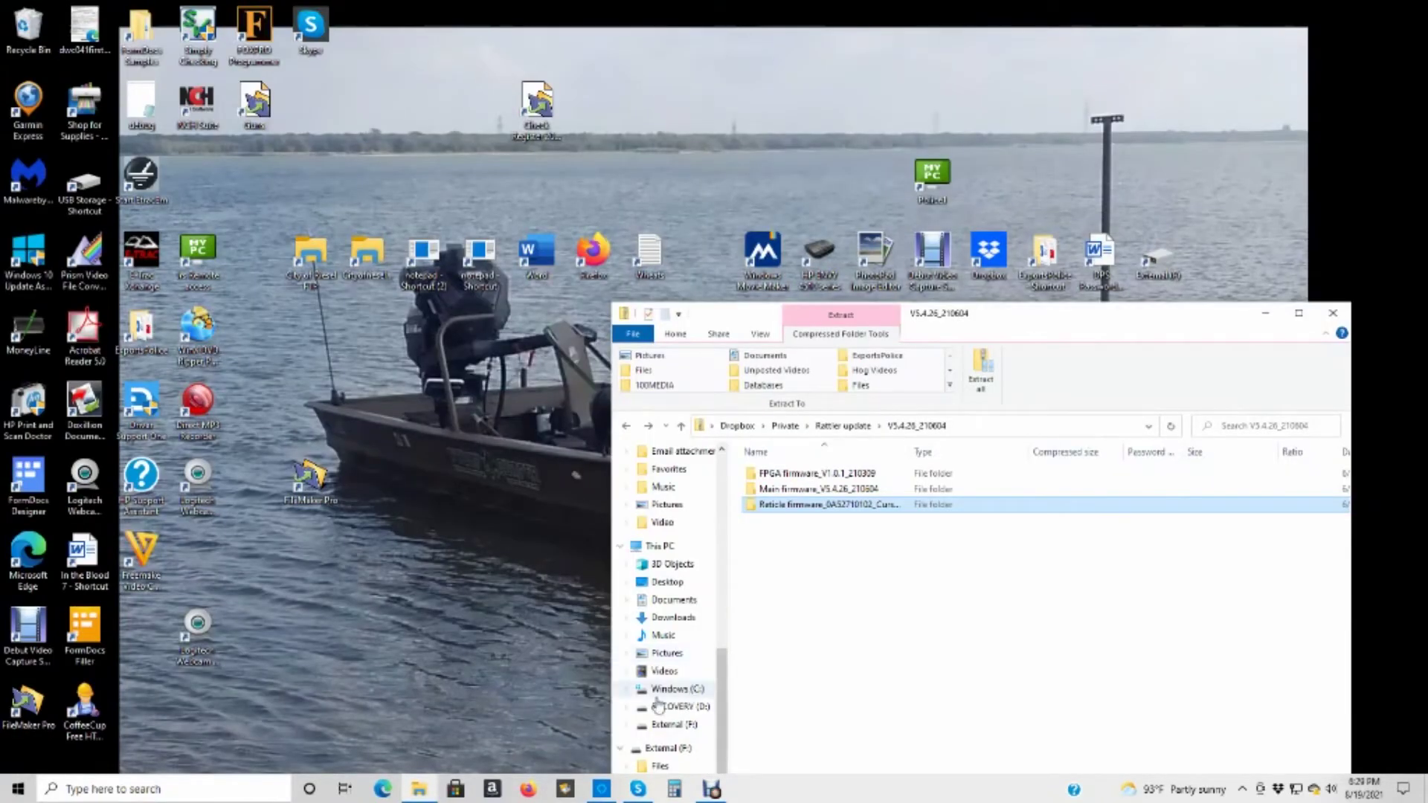
Open a second File Explorer window at Quick access and close the Photos prompt
{"action": "right_click", "coordinate": [21, 783]}
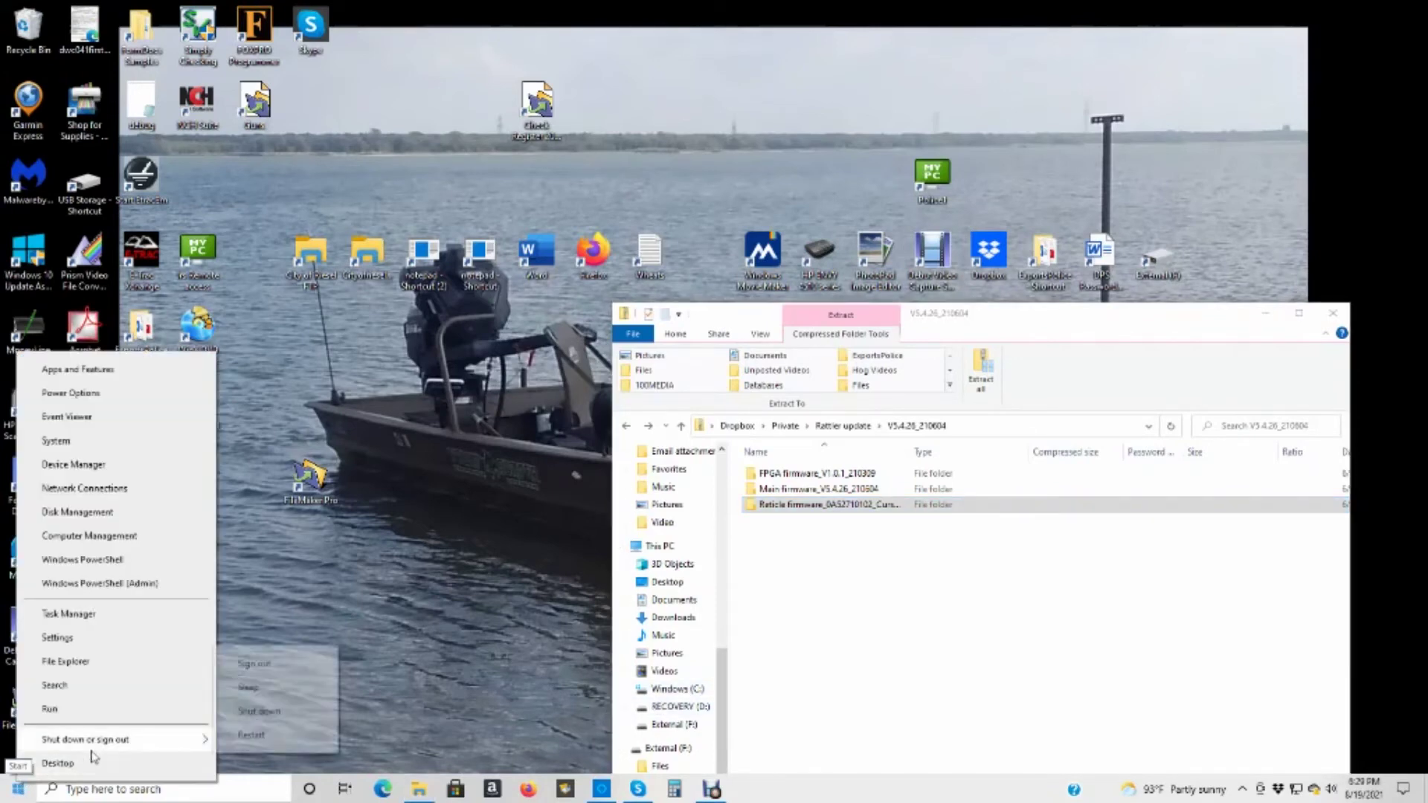
{"action": "left_click", "coordinate": [99, 665]}
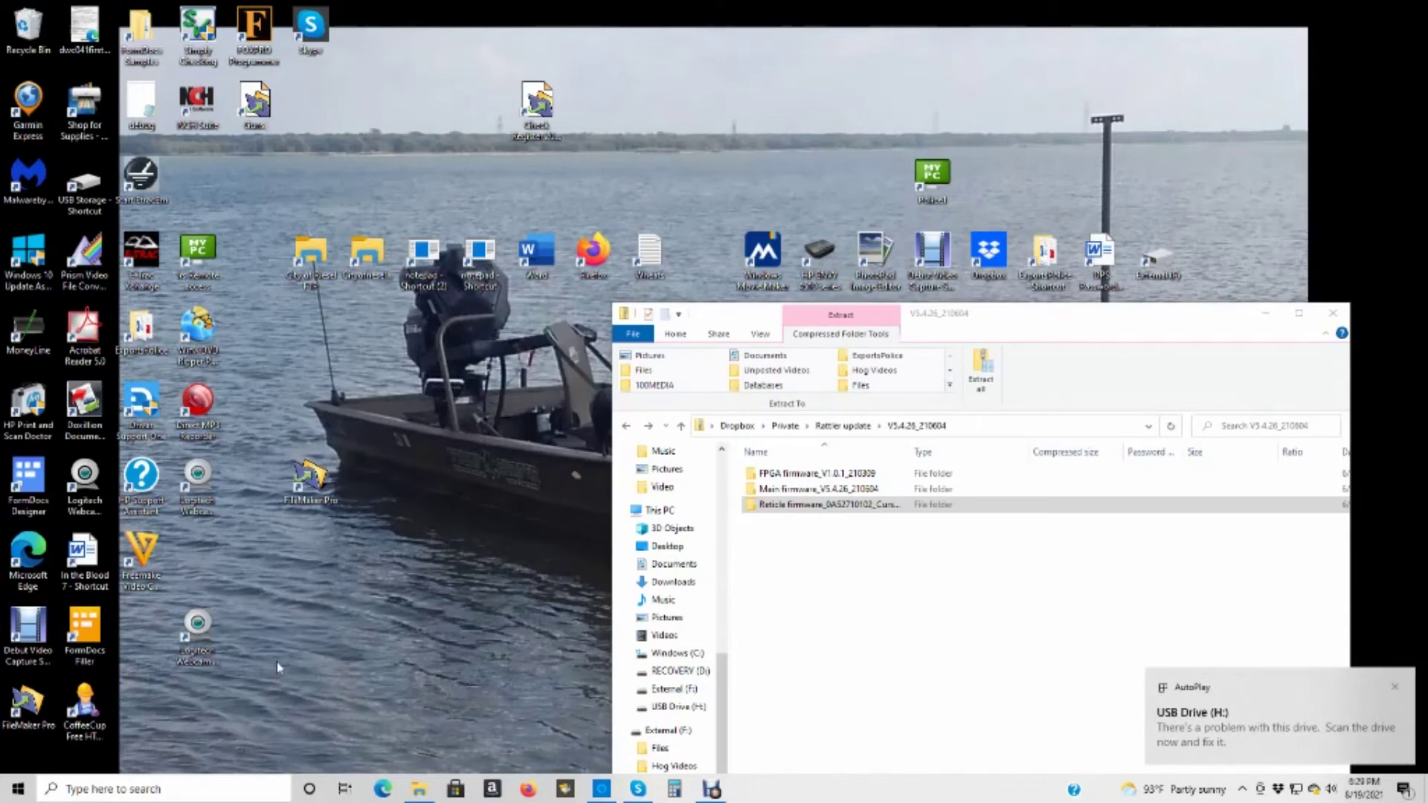
{"action": "key", "text": "super+e"}
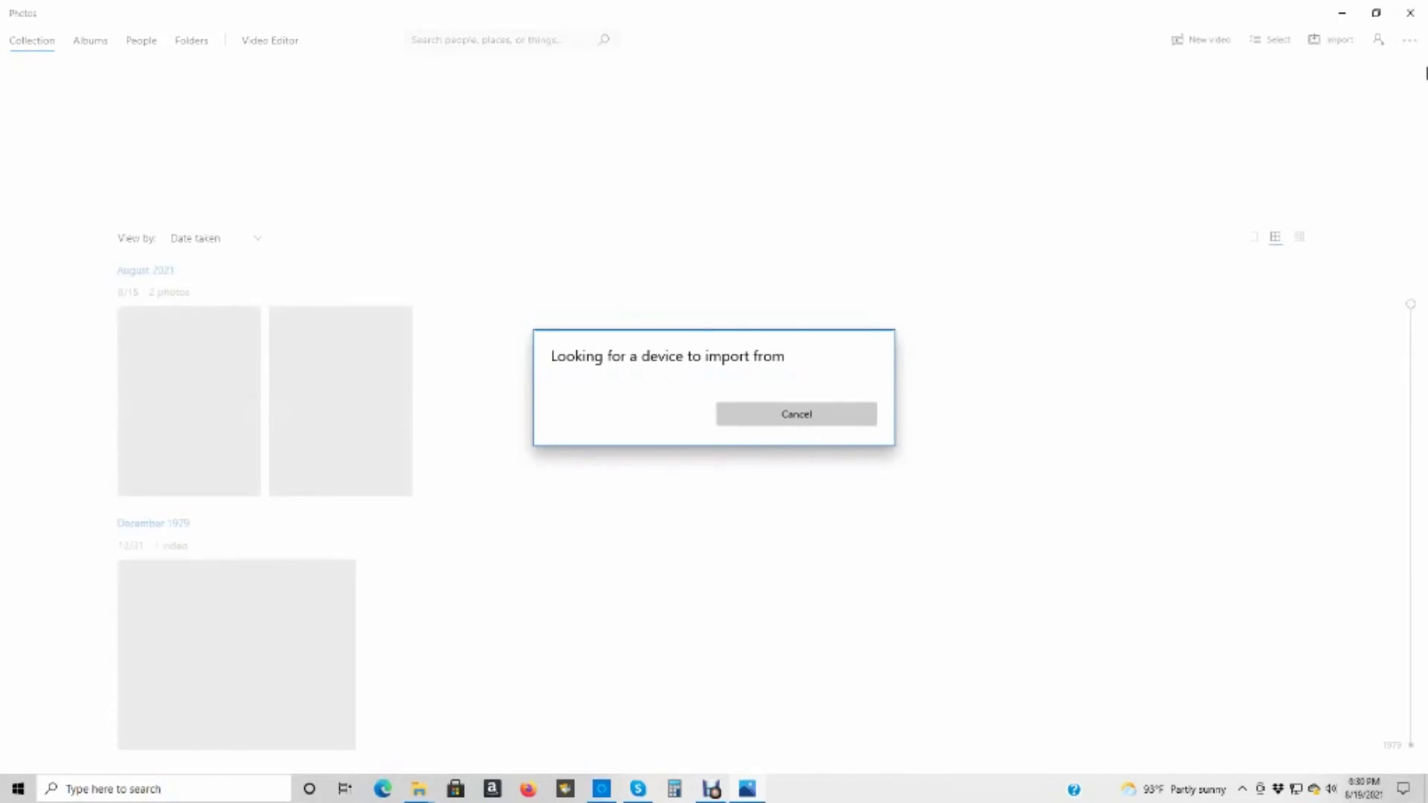
{"action": "left_click", "coordinate": [1411, 13]}
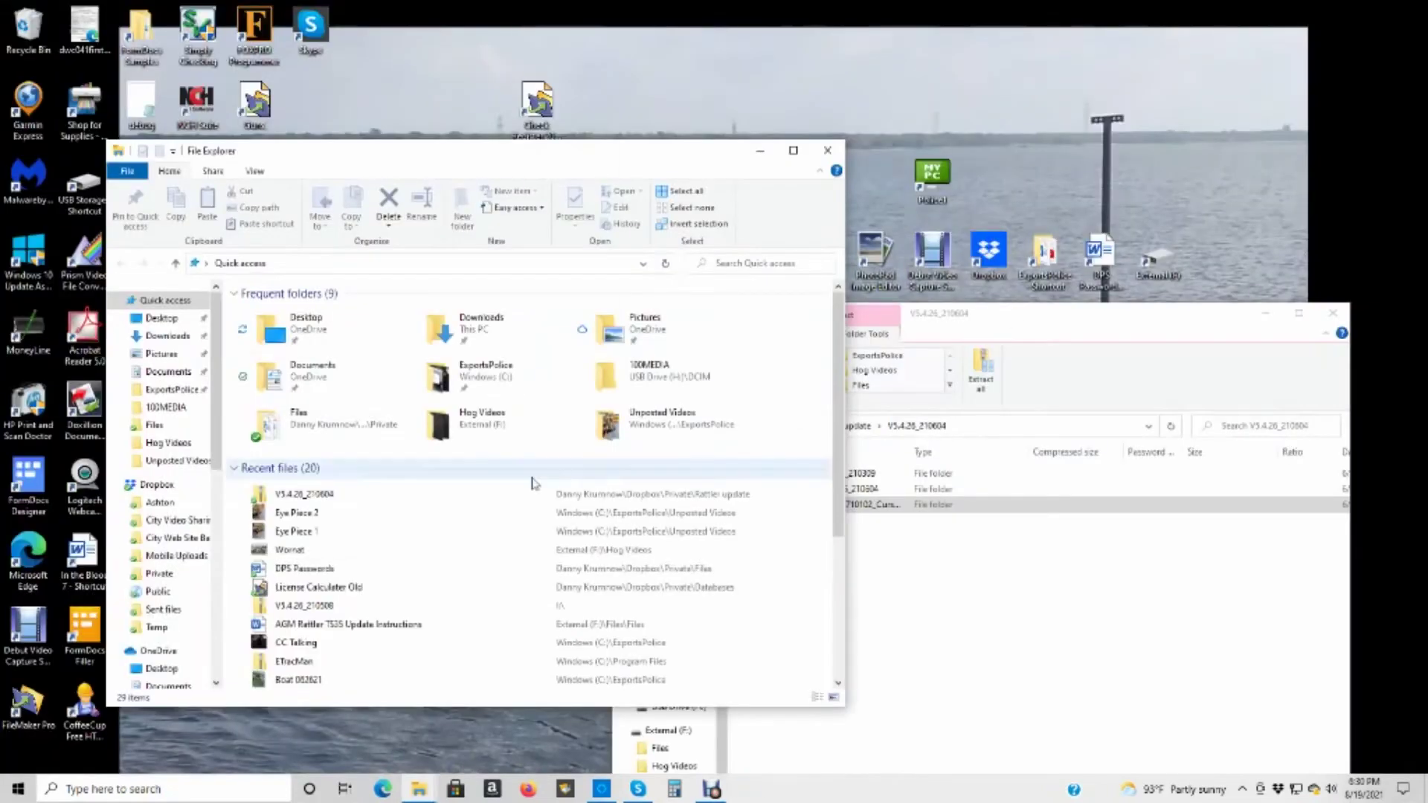
Show USB Drive (H:) and its DCIM folder in the new window
{"action": "scroll", "coordinate": [212, 537], "scroll_direction": "down", "scroll_amount": 3}
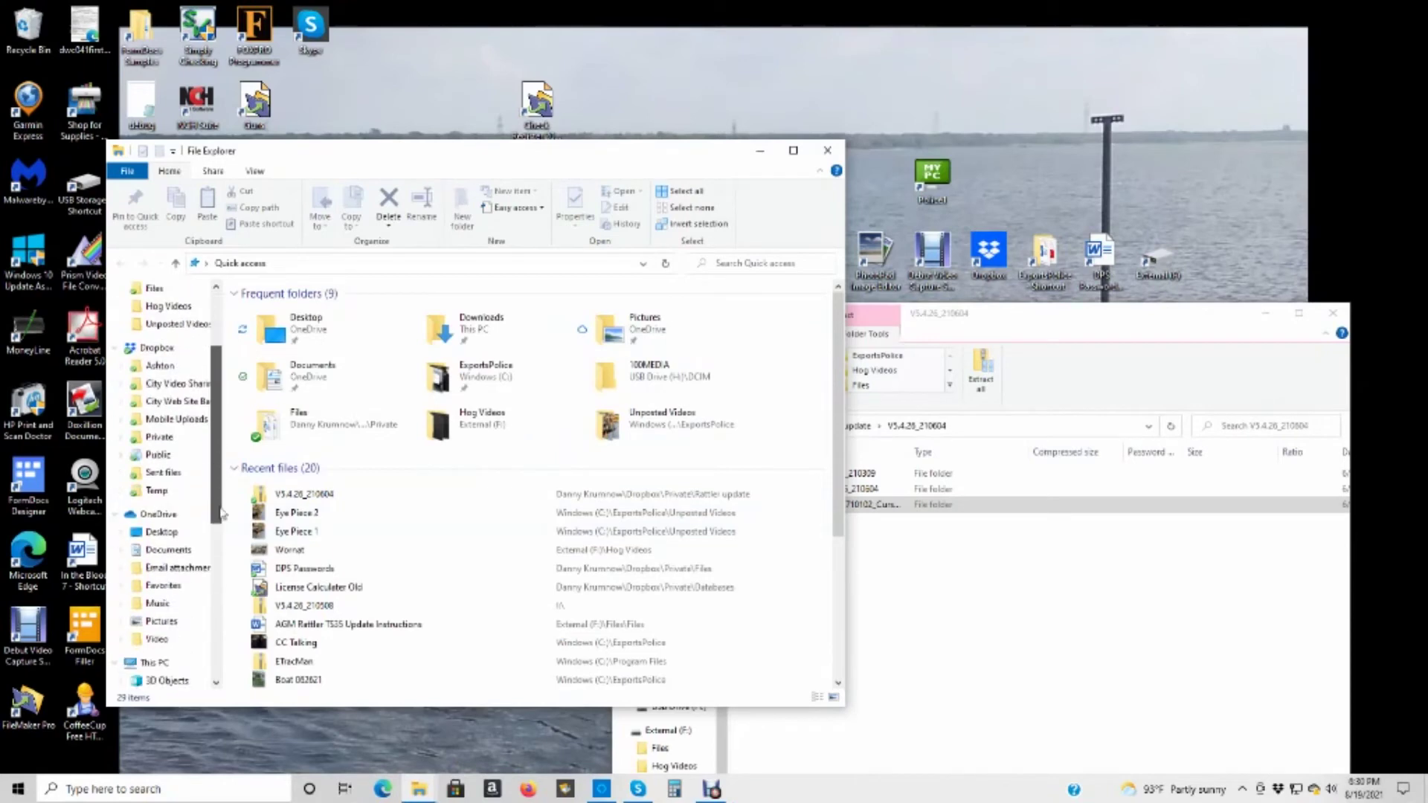
{"action": "scroll", "coordinate": [224, 533], "scroll_direction": "down", "scroll_amount": 5}
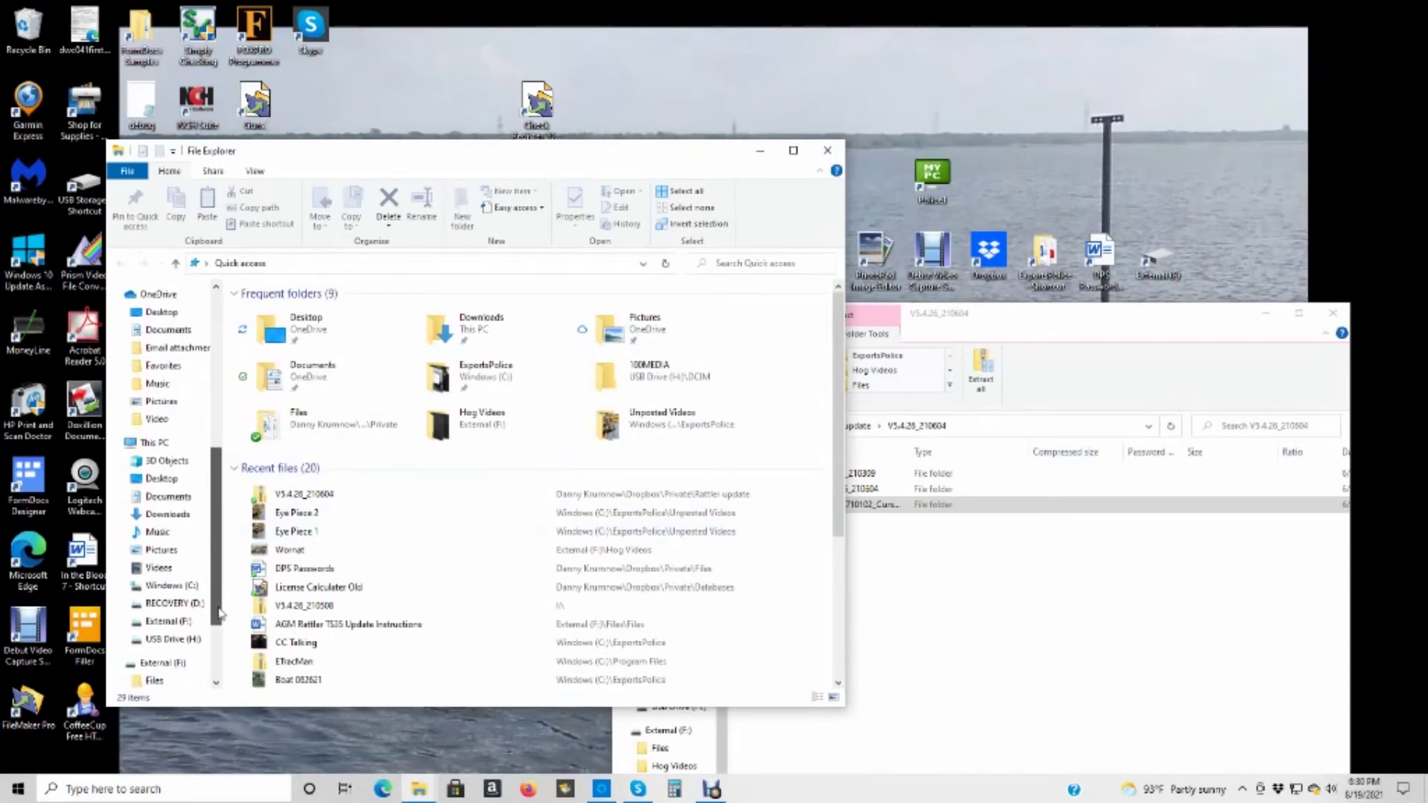
{"action": "scroll", "coordinate": [195, 648], "scroll_direction": "down", "scroll_amount": 5}
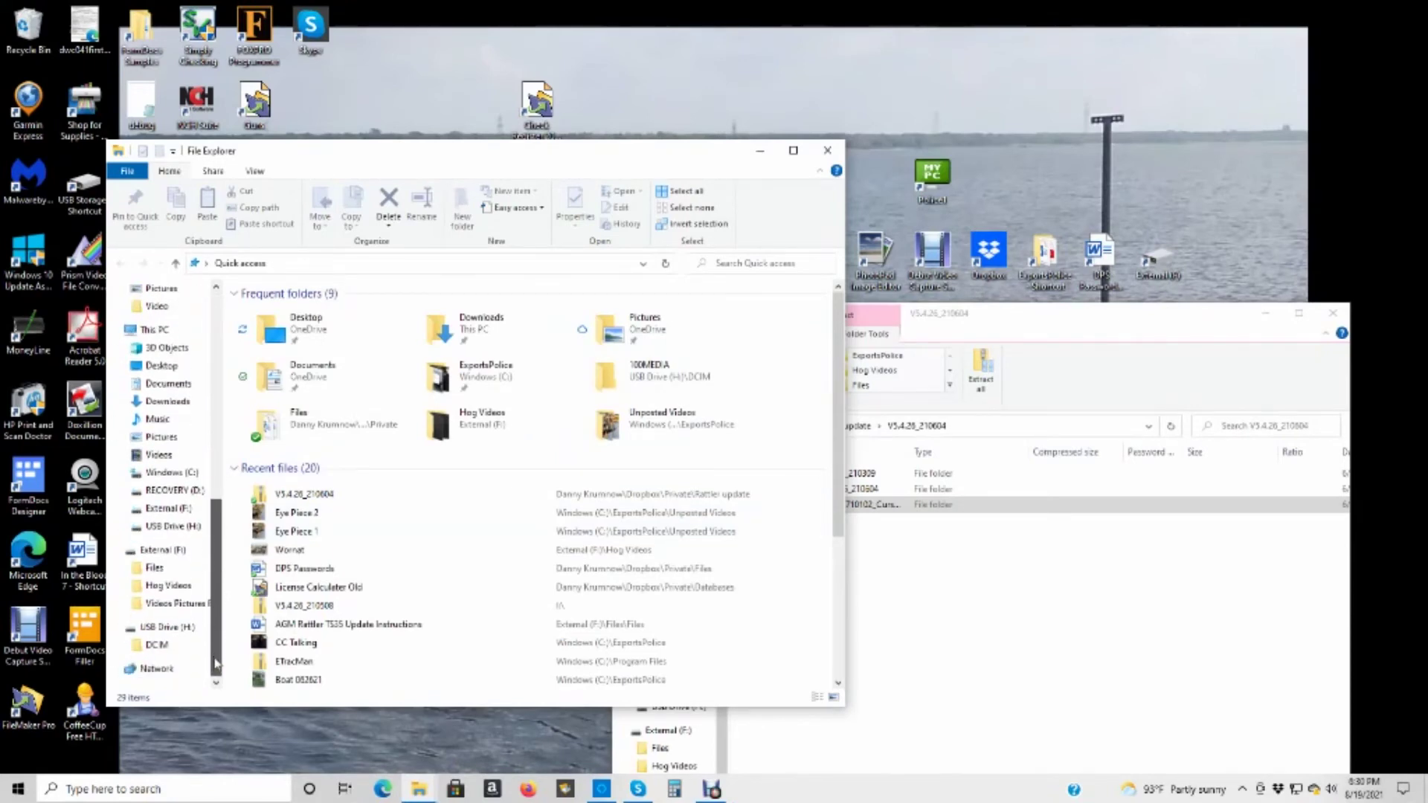
{"action": "left_click", "coordinate": [182, 530]}
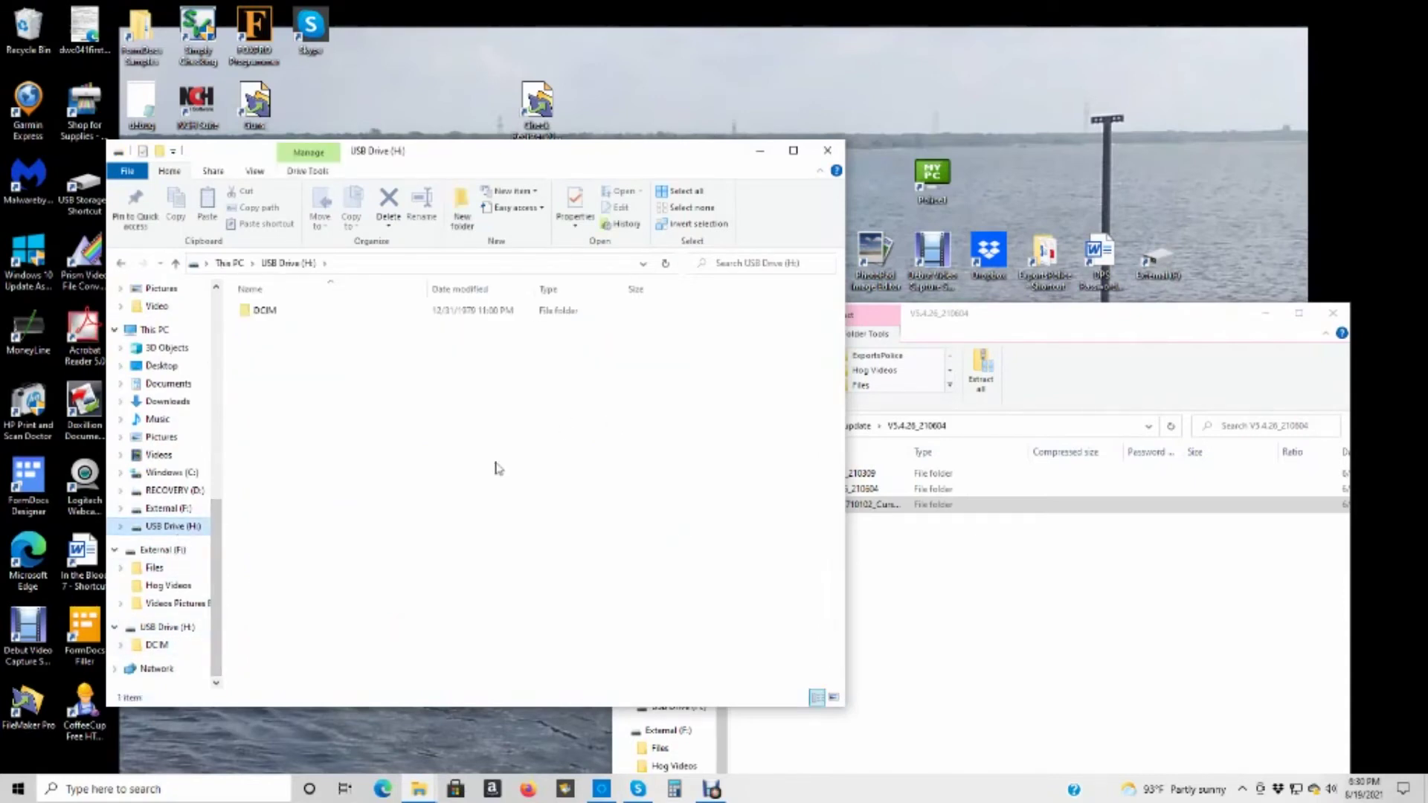
In the firmware window, open Reticle firmware, then back out to Dropbox Private
{"action": "left_click", "coordinate": [1063, 599]}
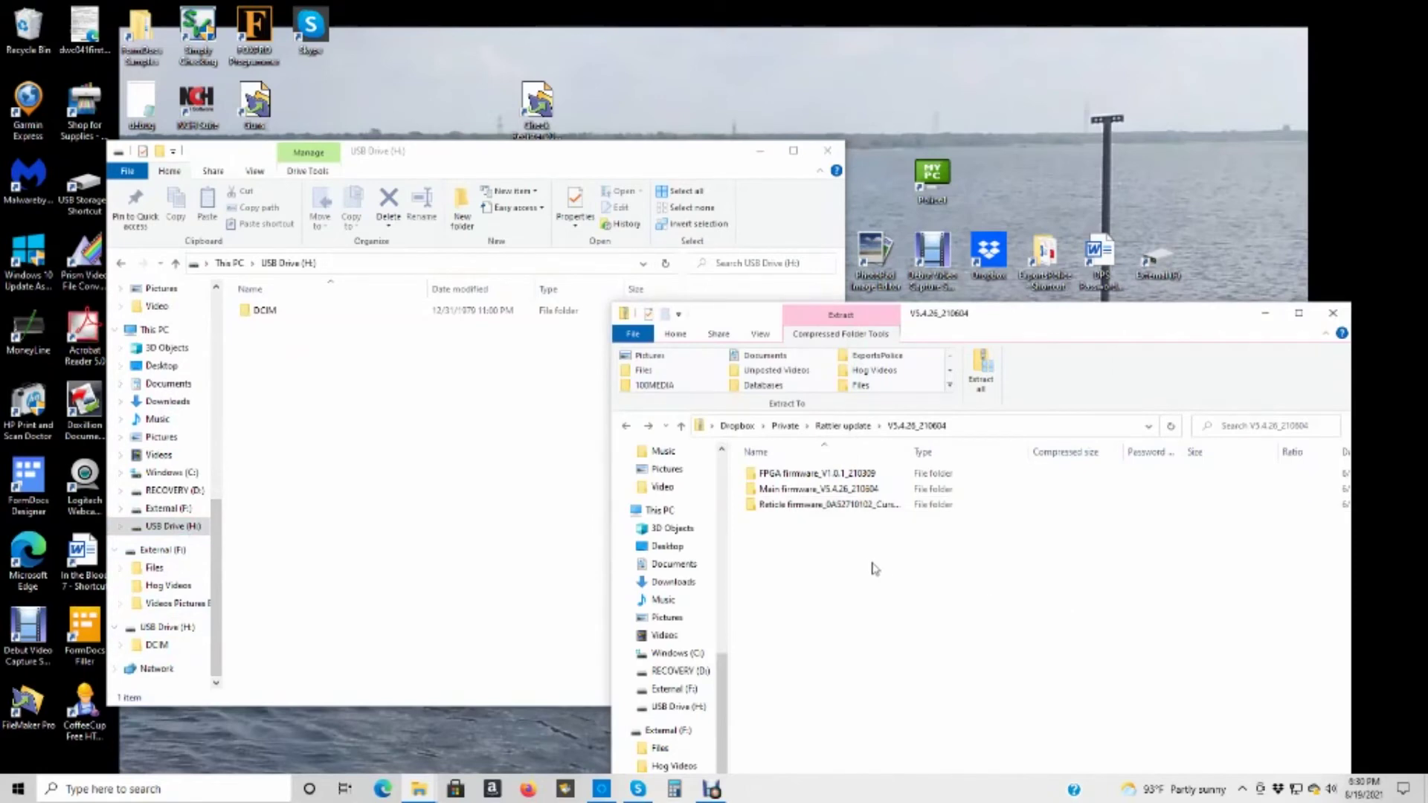
{"action": "left_click", "coordinate": [835, 505]}
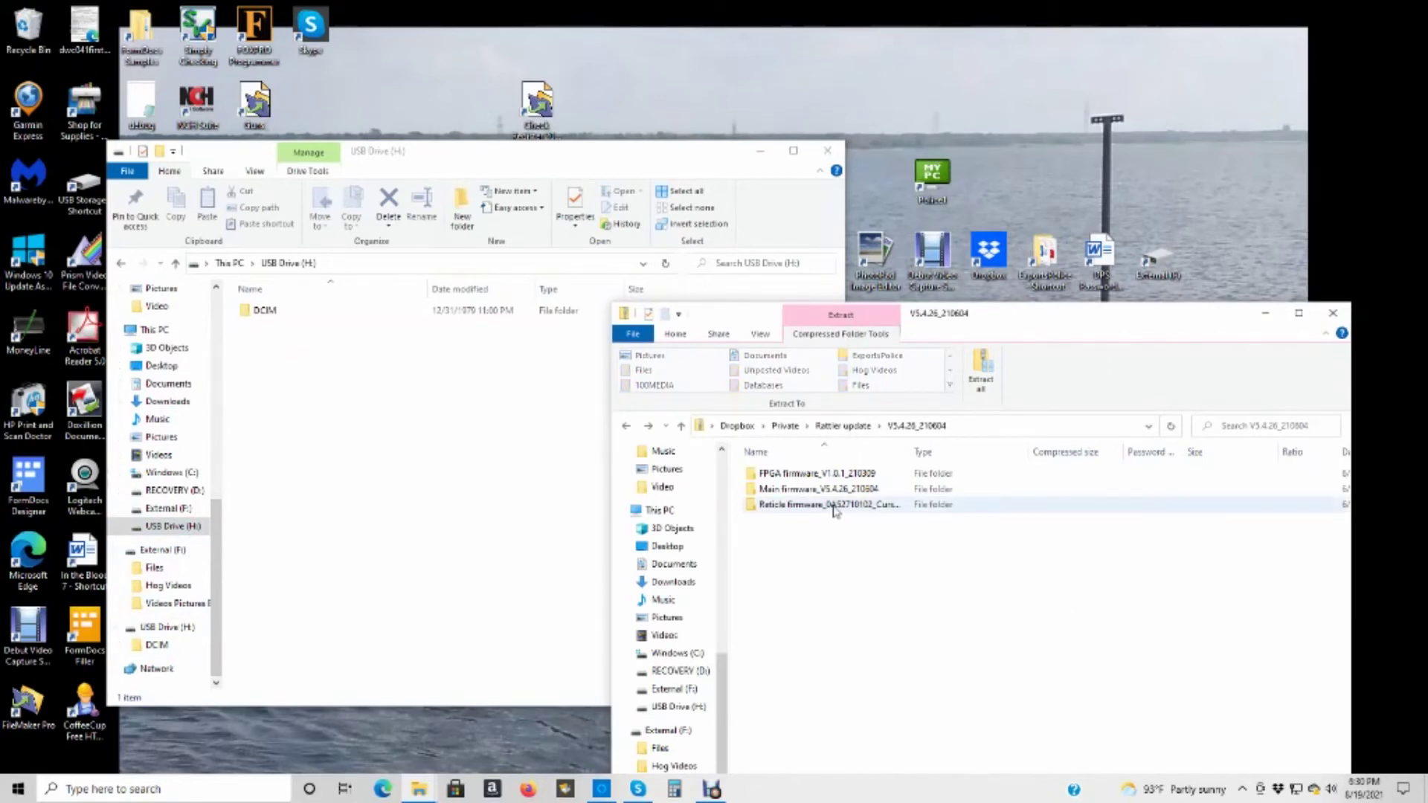
{"action": "double_click", "coordinate": [835, 506]}
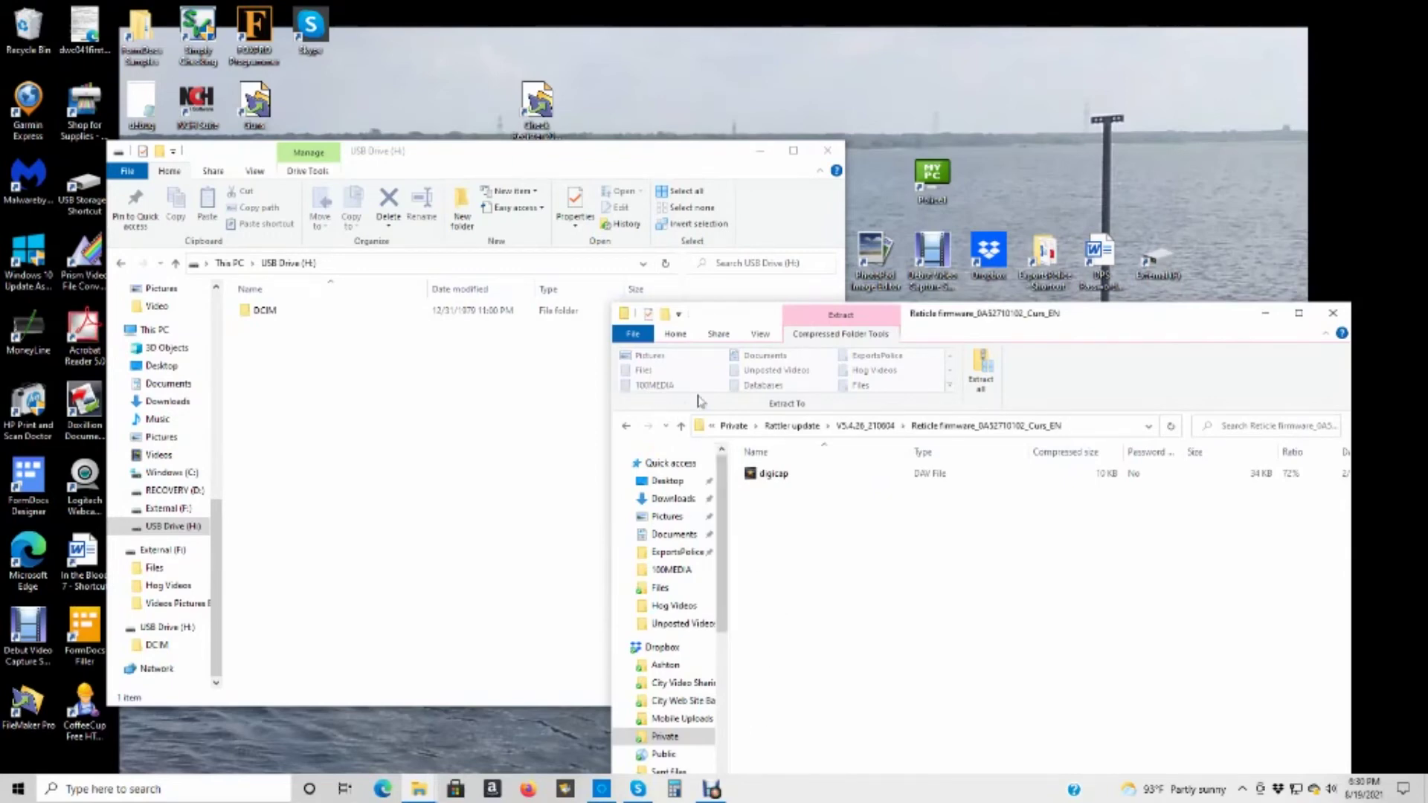
{"action": "left_click", "coordinate": [627, 428]}
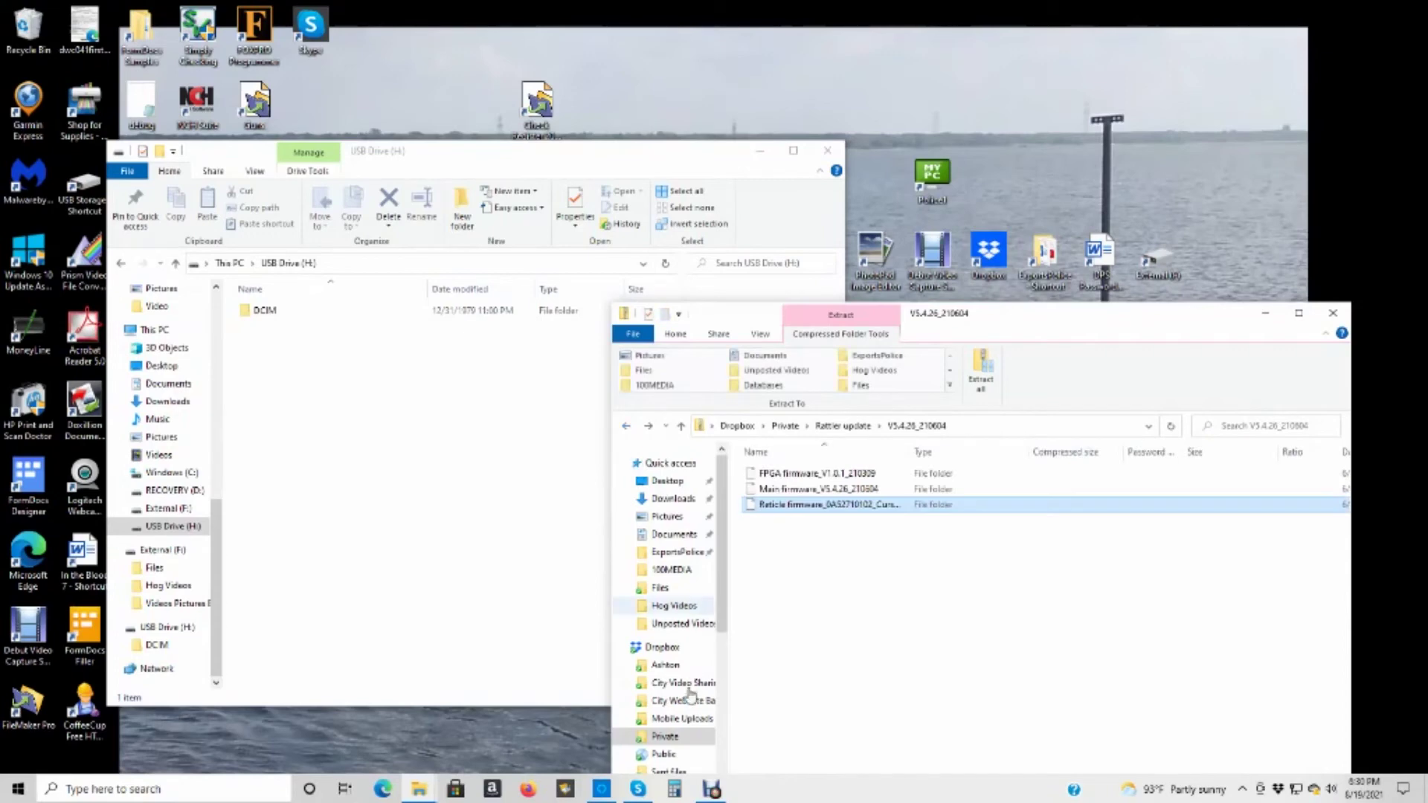
{"action": "left_click", "coordinate": [668, 737]}
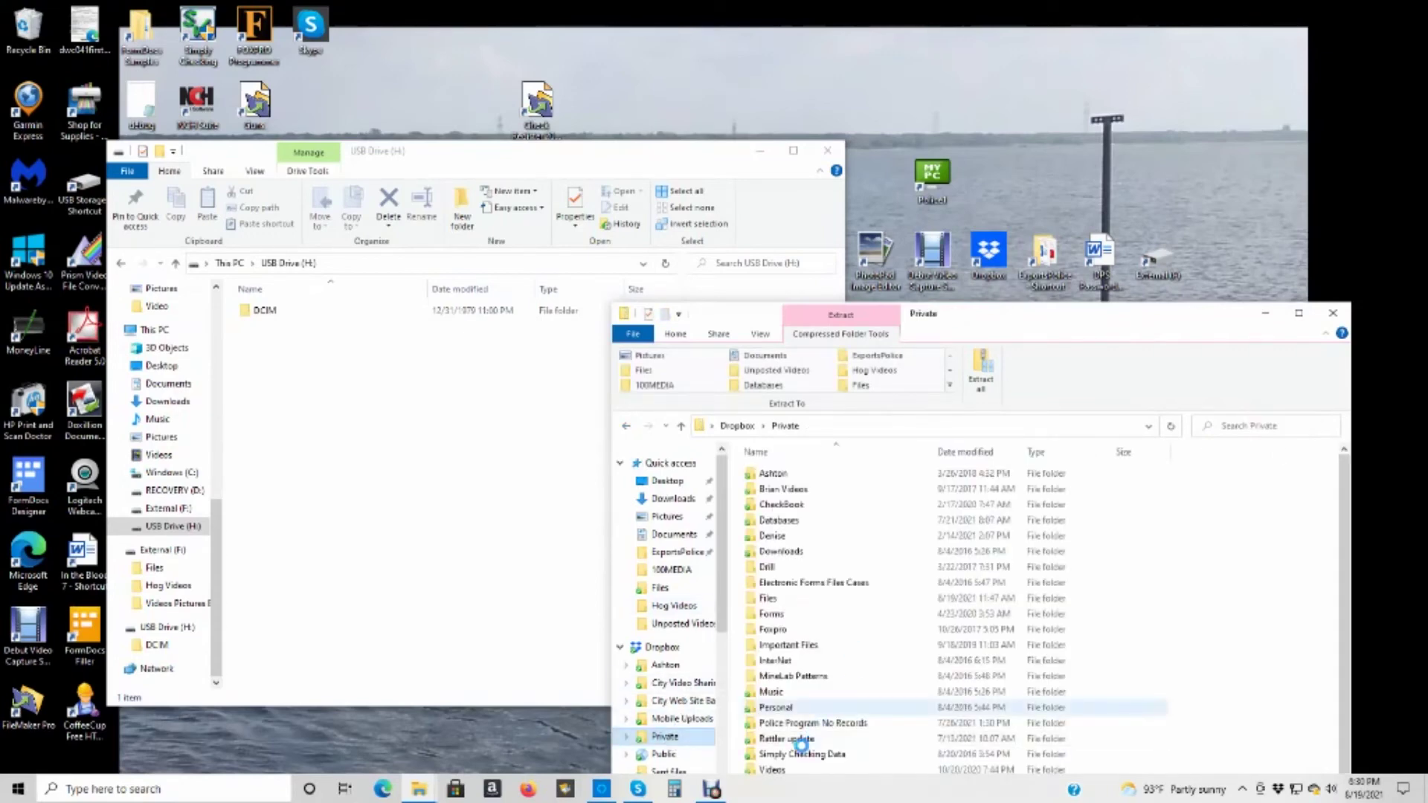
Open the firmware zip inside Dropbox Private's Rattler update folder
{"action": "left_click", "coordinate": [808, 741]}
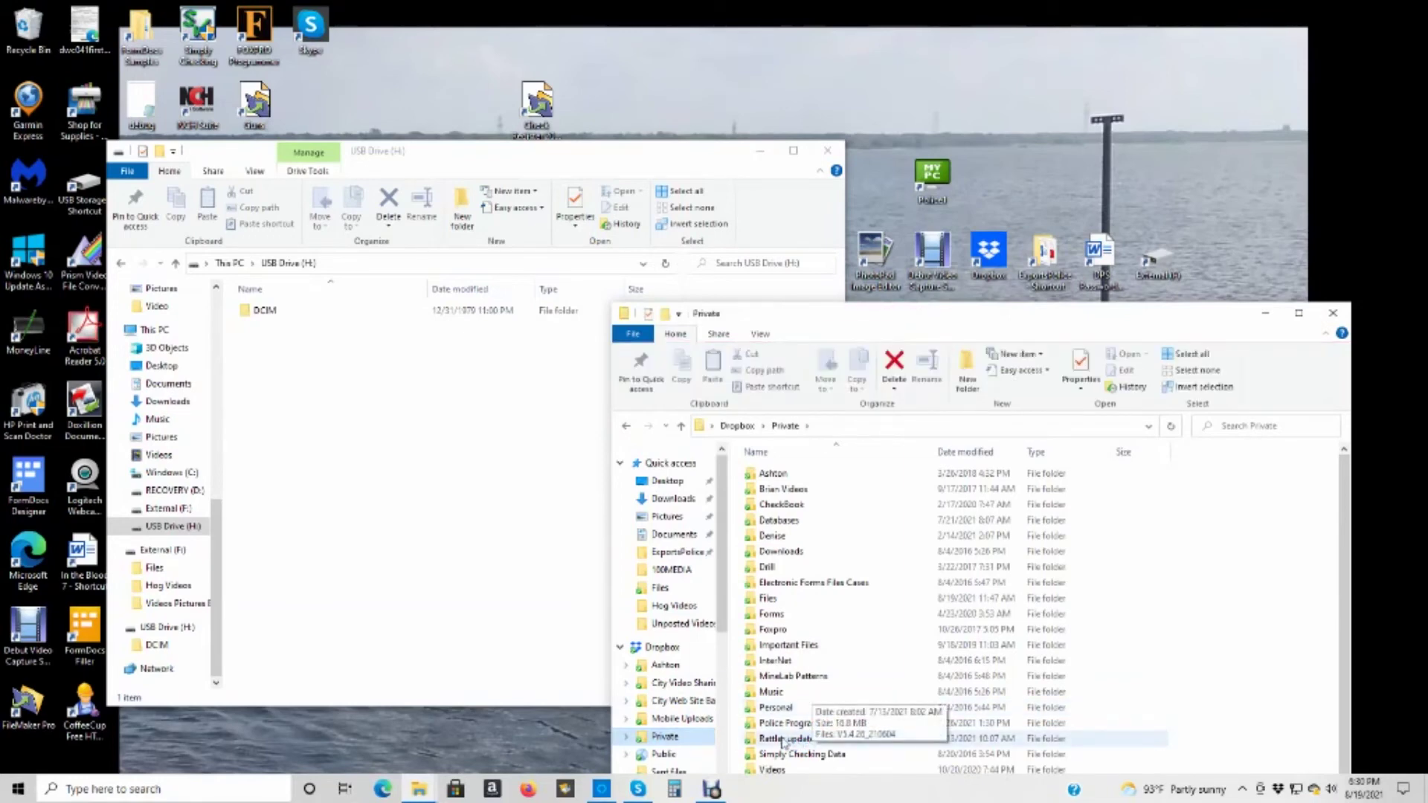
{"action": "left_click", "coordinate": [783, 742]}
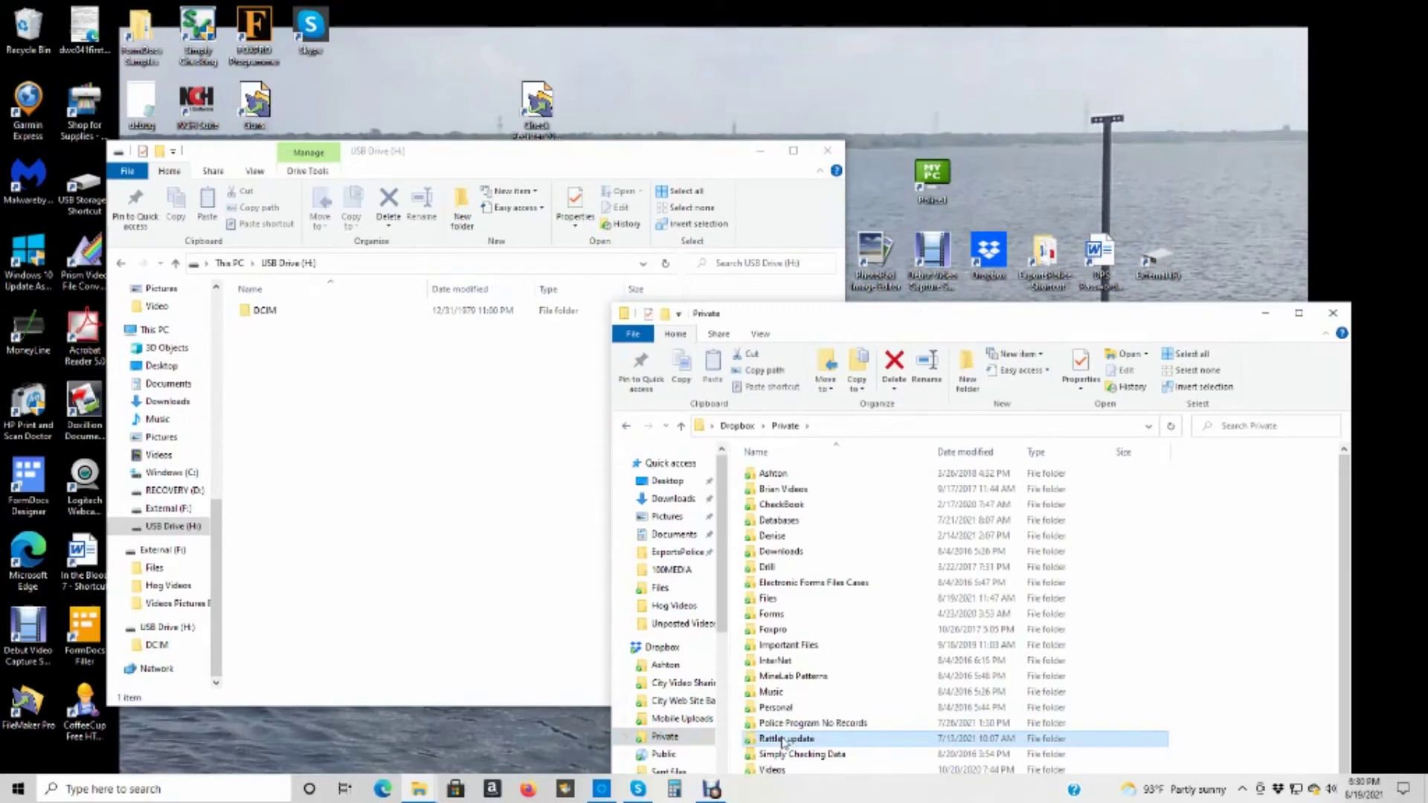
{"action": "double_click", "coordinate": [783, 742]}
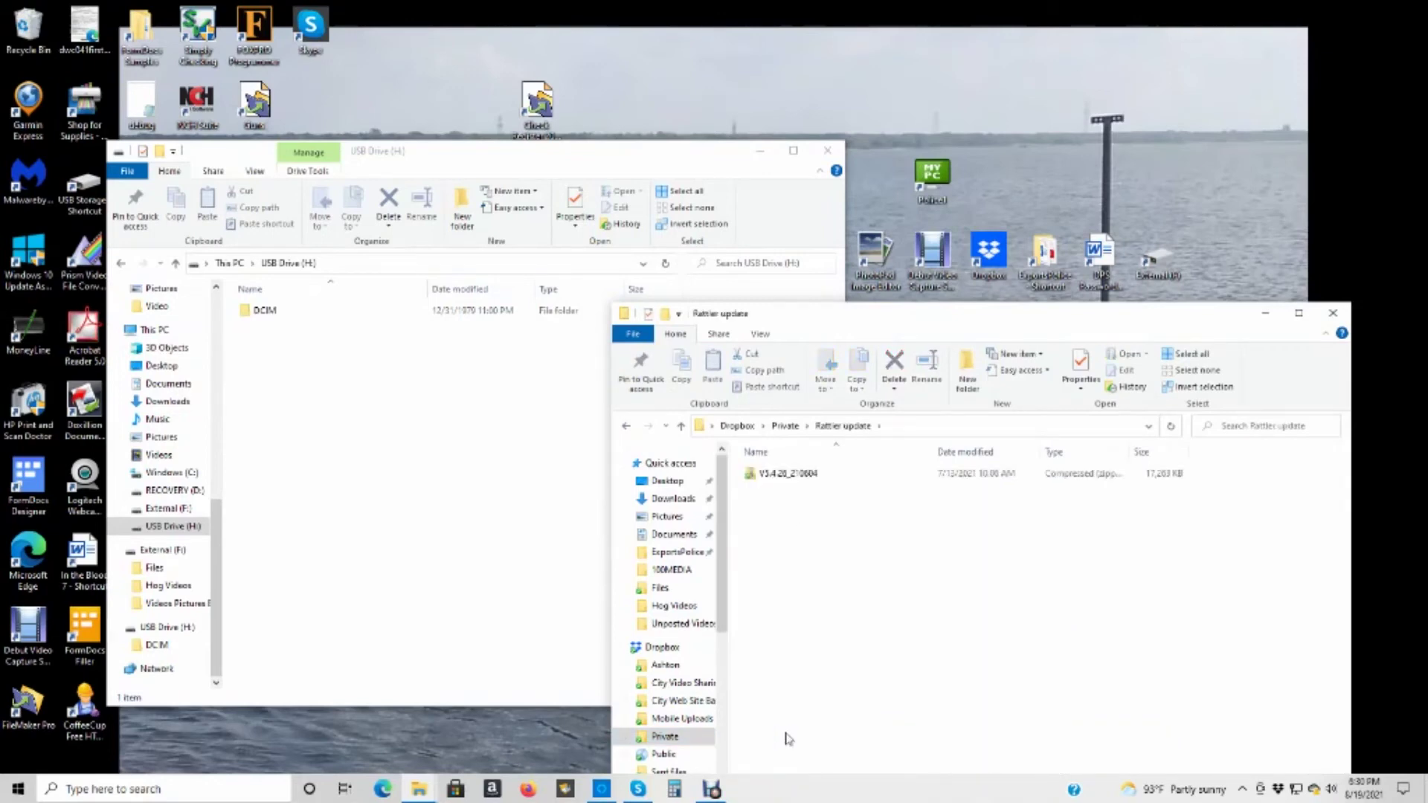
{"action": "left_click", "coordinate": [808, 477]}
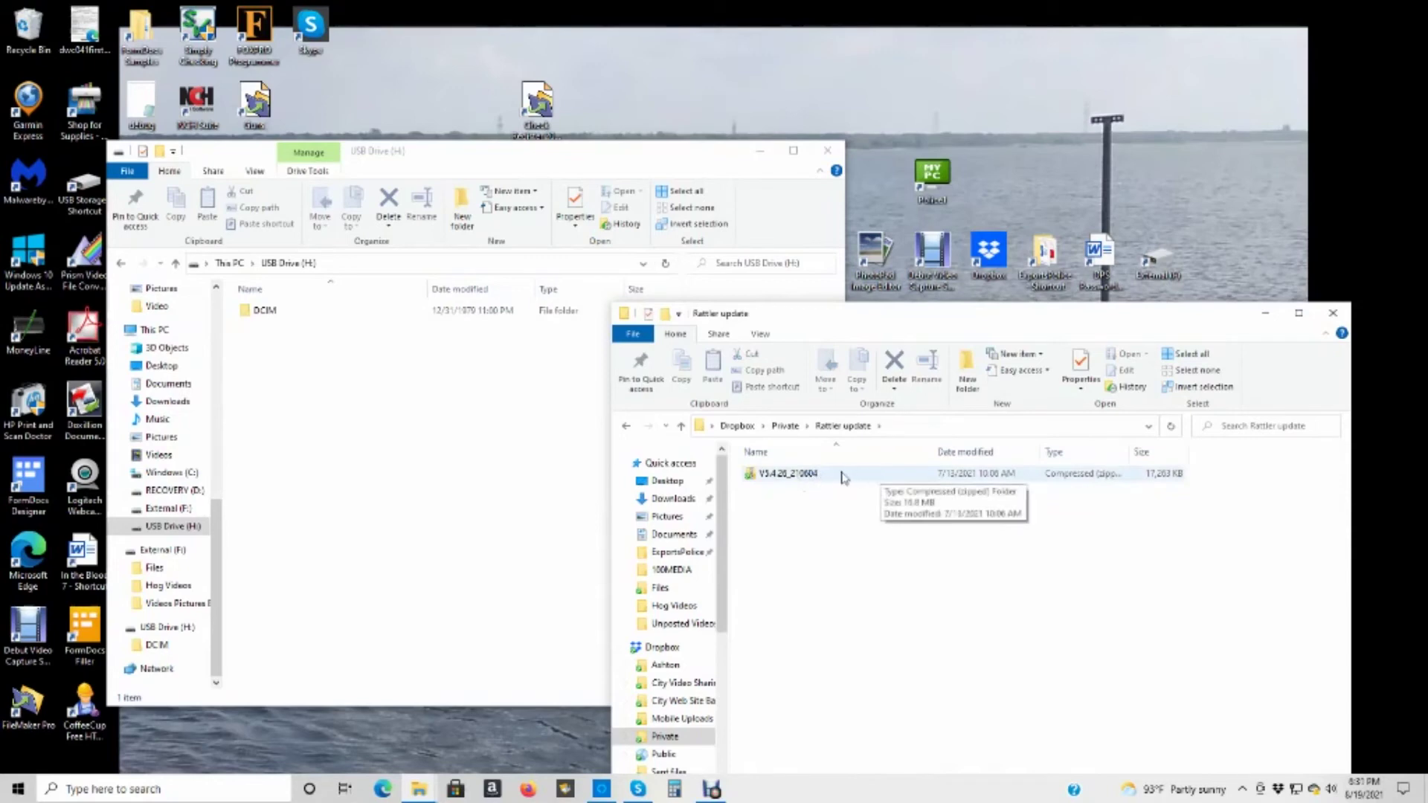
{"action": "left_click", "coordinate": [844, 477]}
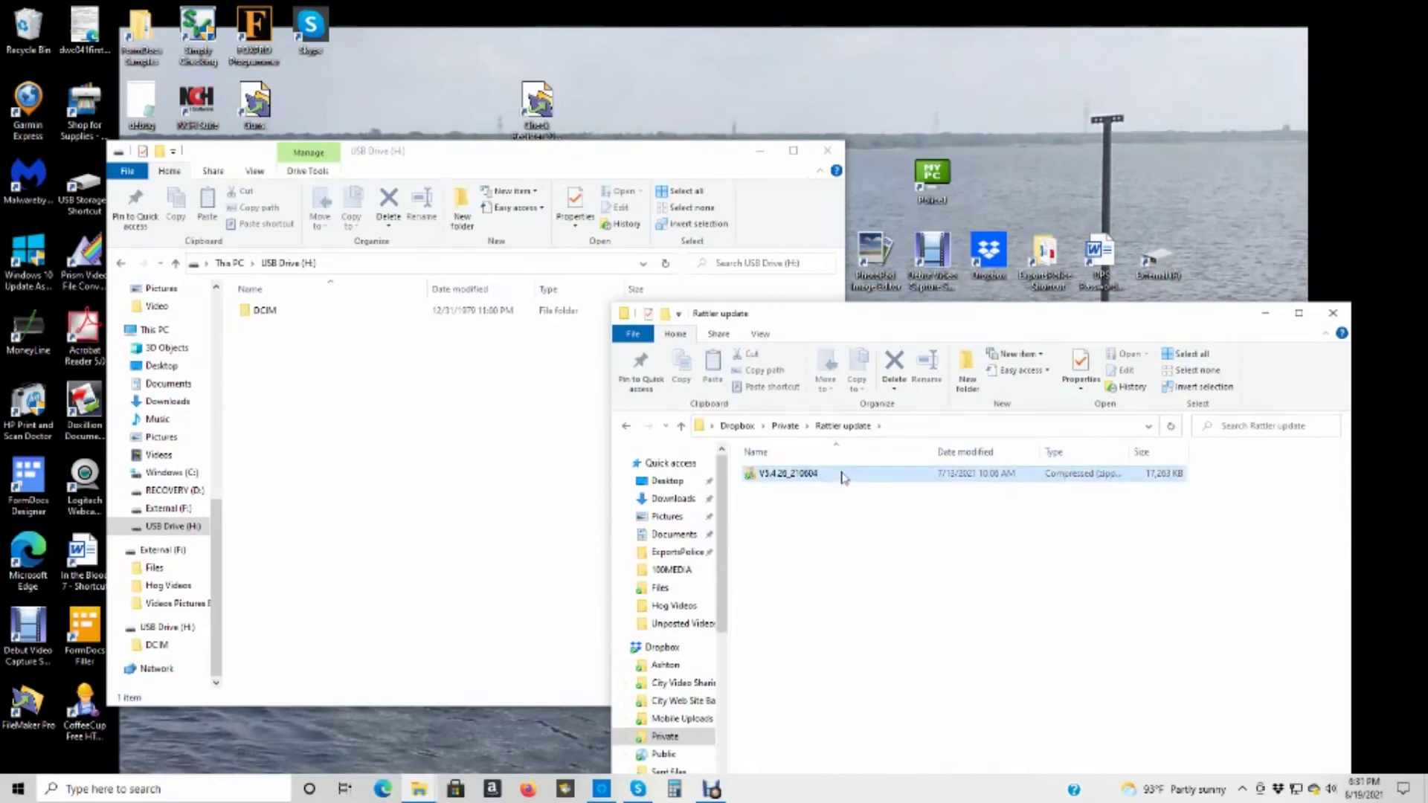
{"action": "double_click", "coordinate": [843, 477]}
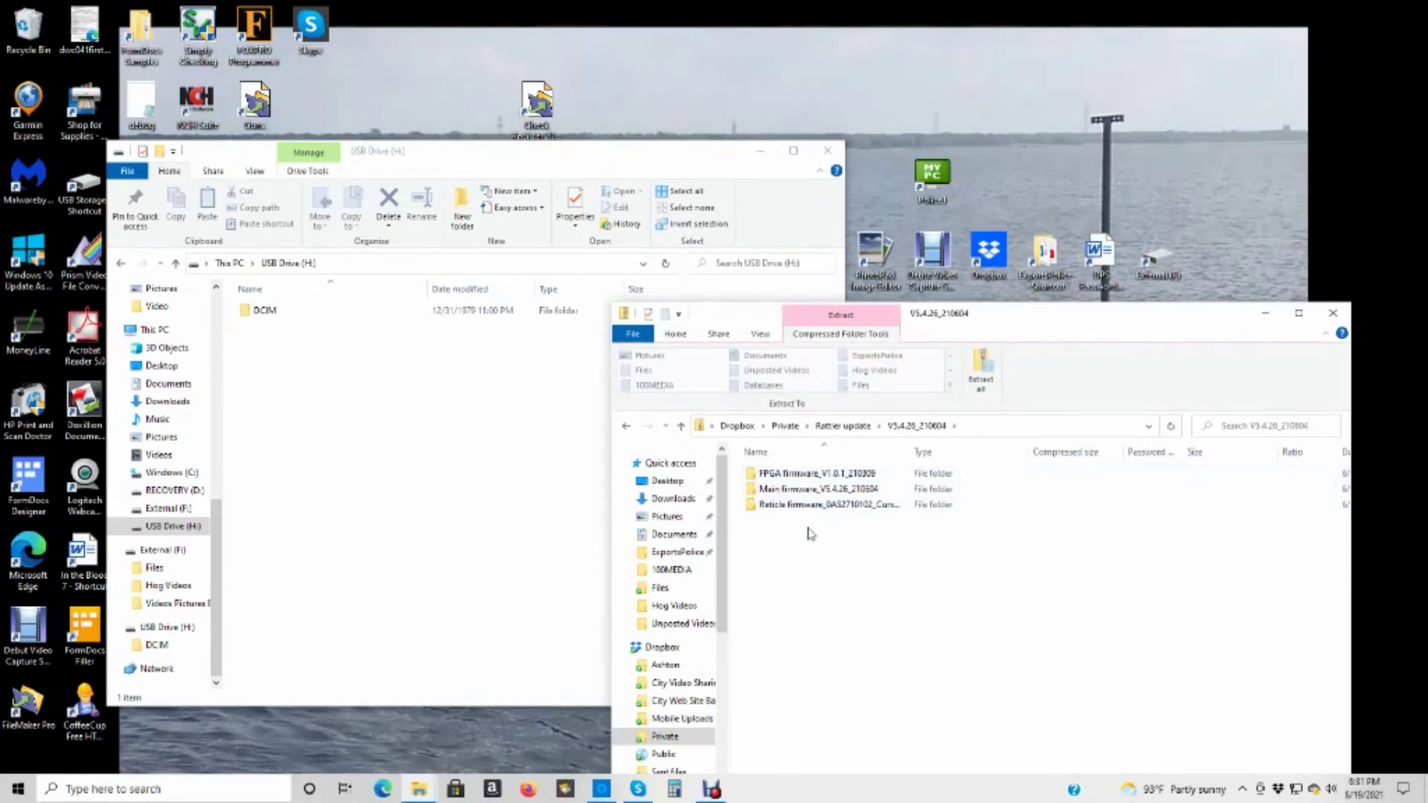
View the FPGA firmware folder's DAV file, then close the zip window
{"action": "left_click", "coordinate": [807, 476]}
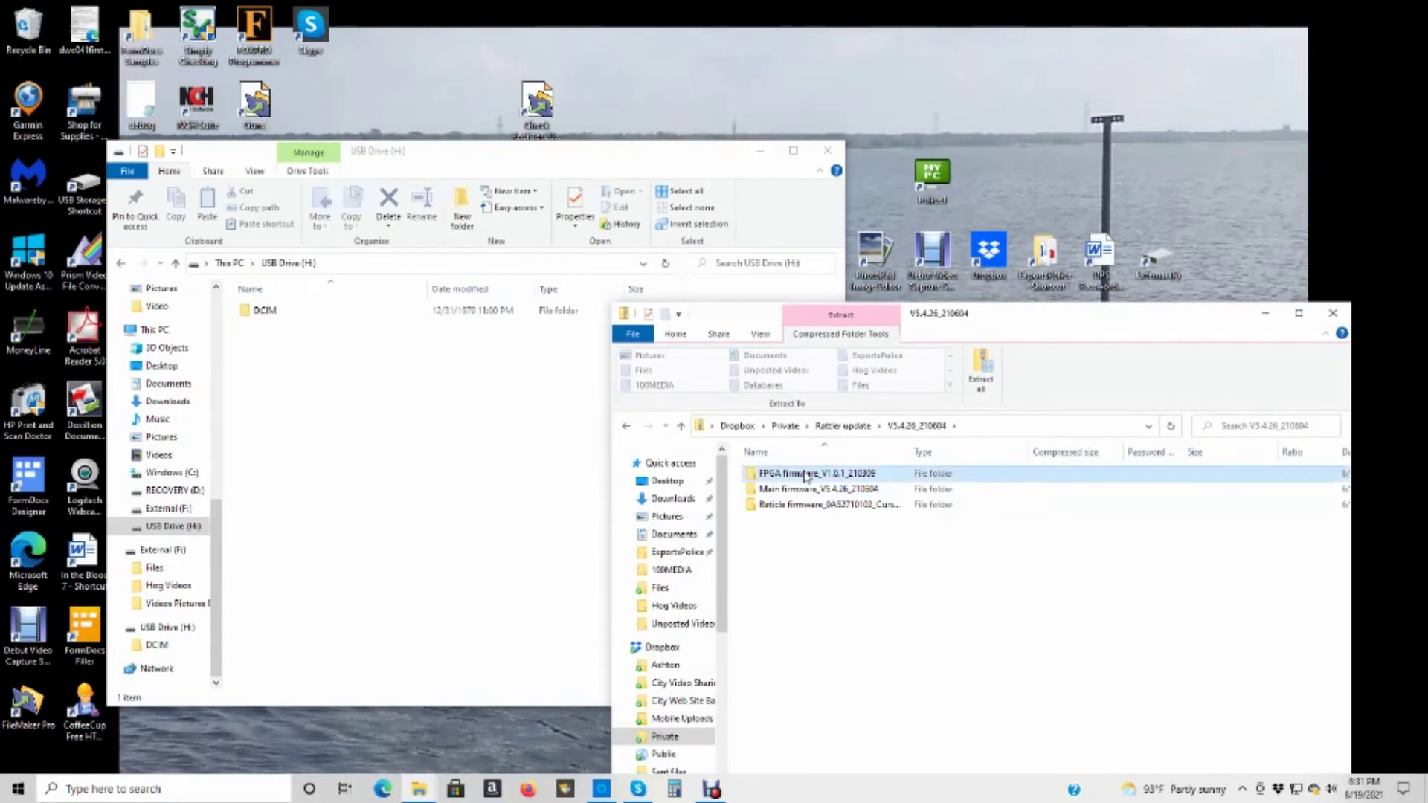
{"action": "double_click", "coordinate": [807, 475]}
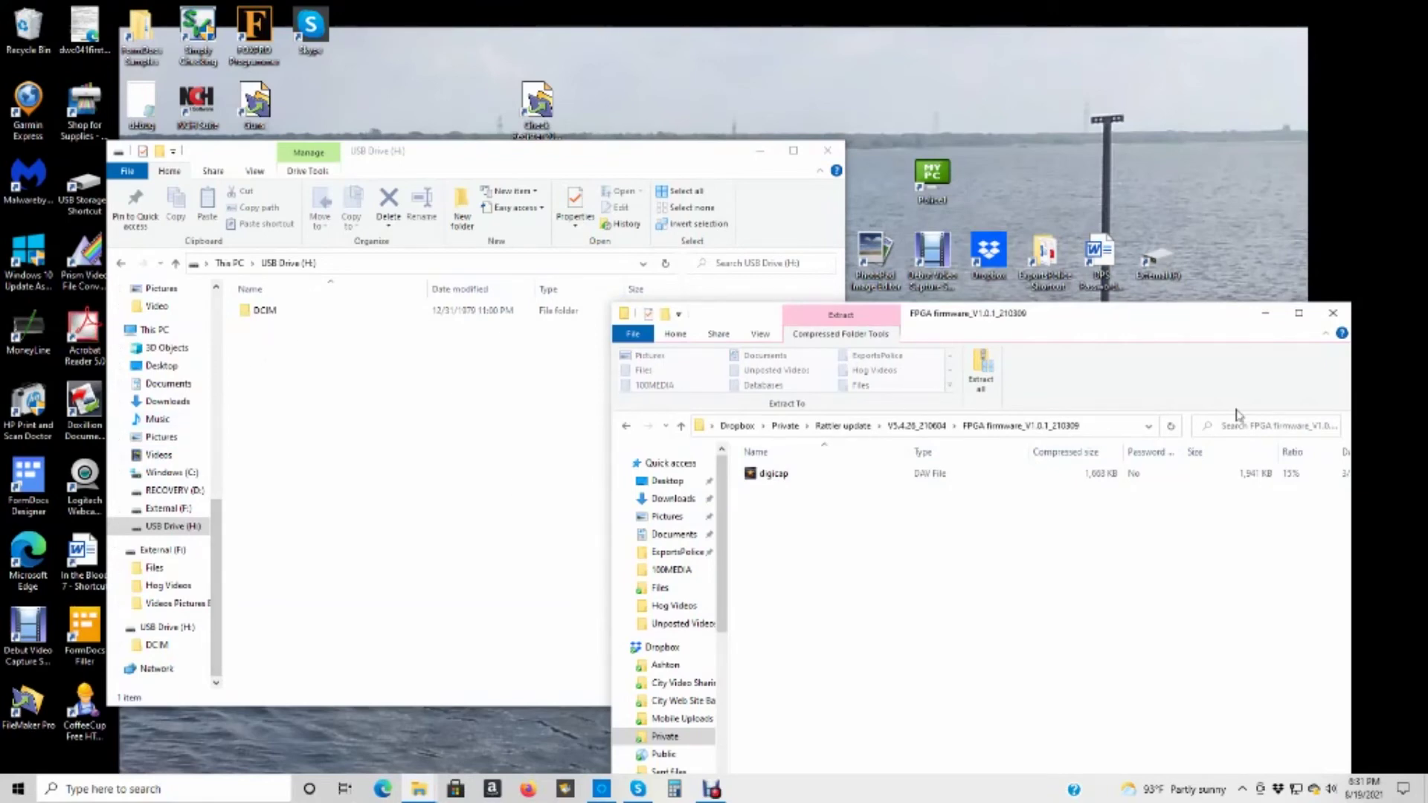
{"action": "left_click", "coordinate": [1330, 318]}
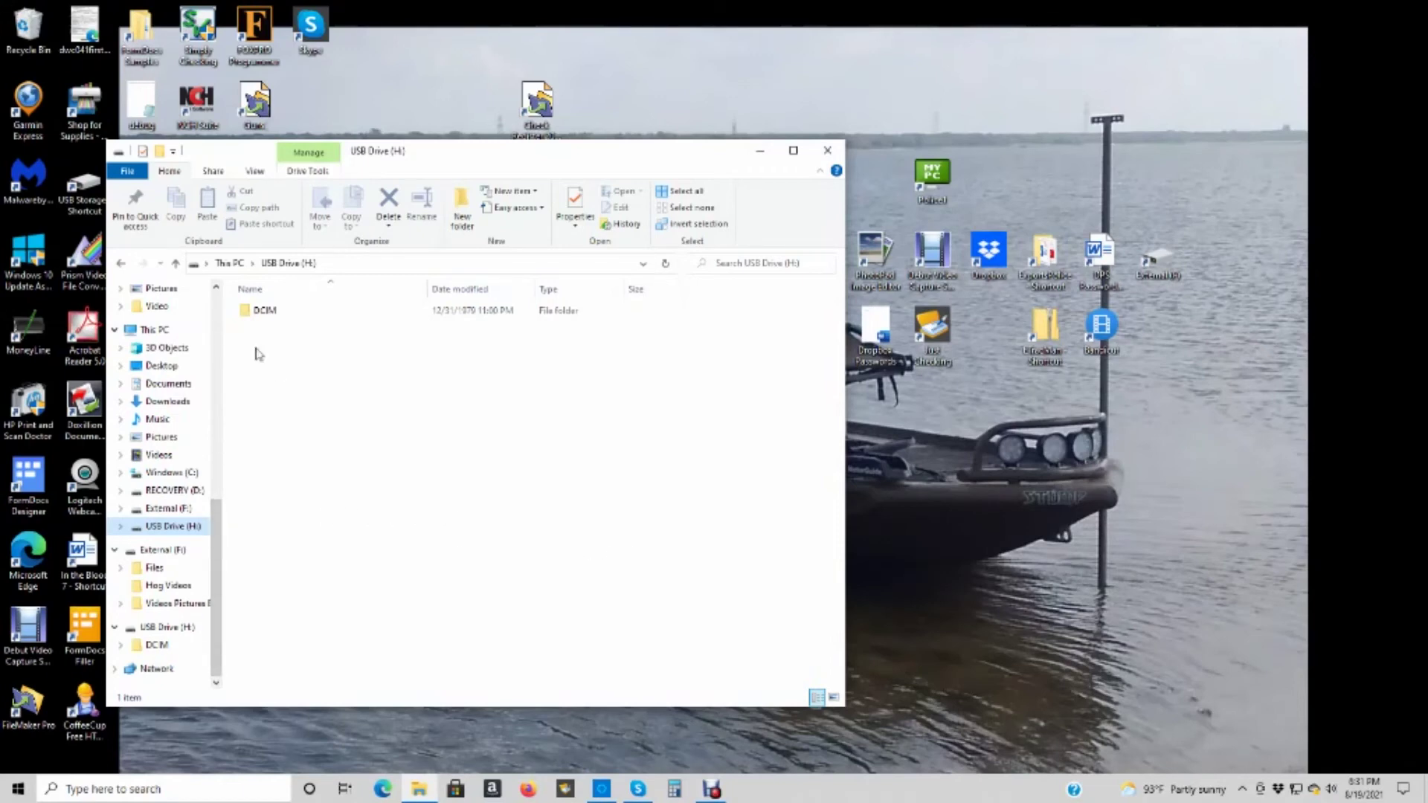
Open DCIM > 100EZVIZ on USB Drive (H:) to list its four files
{"action": "double_click", "coordinate": [264, 311]}
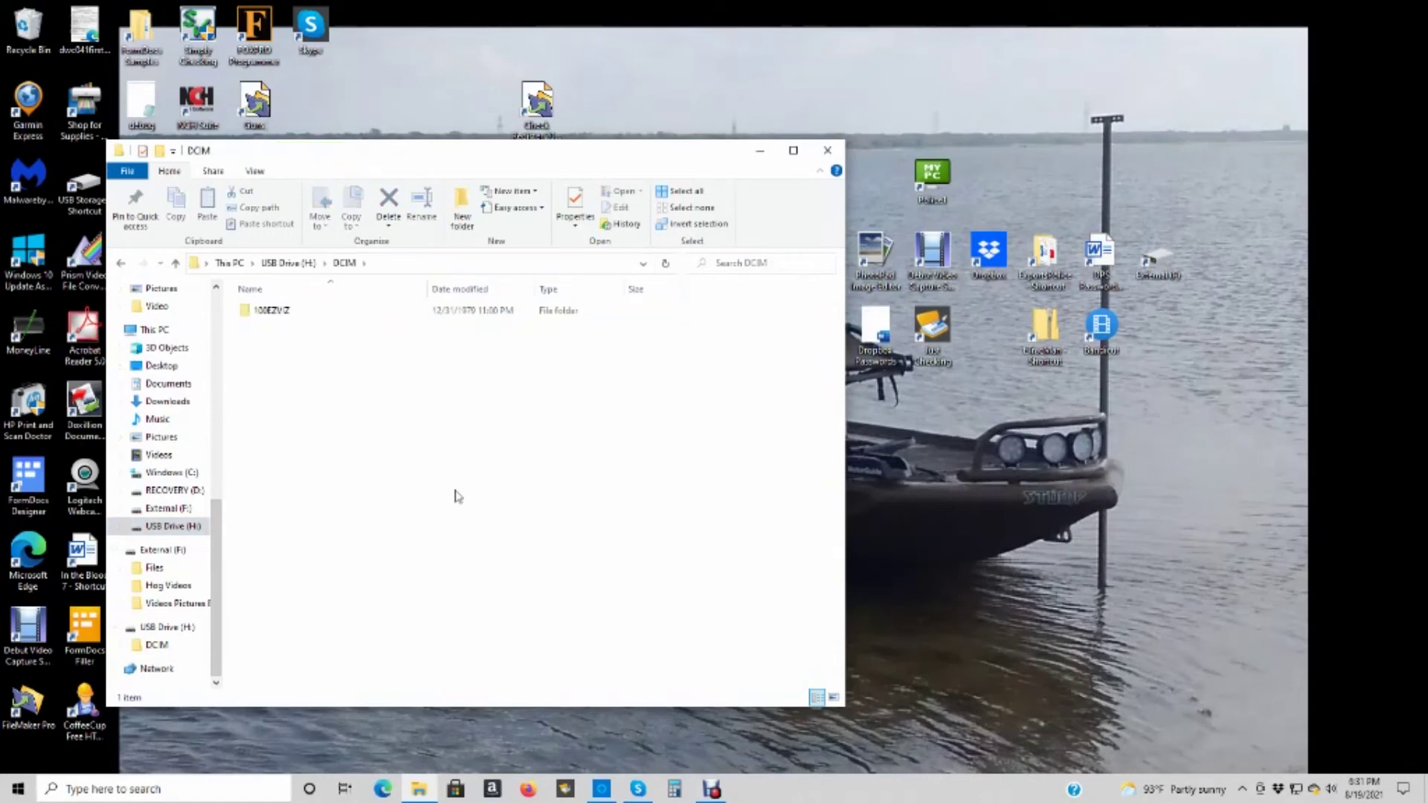
{"action": "double_click", "coordinate": [275, 312]}
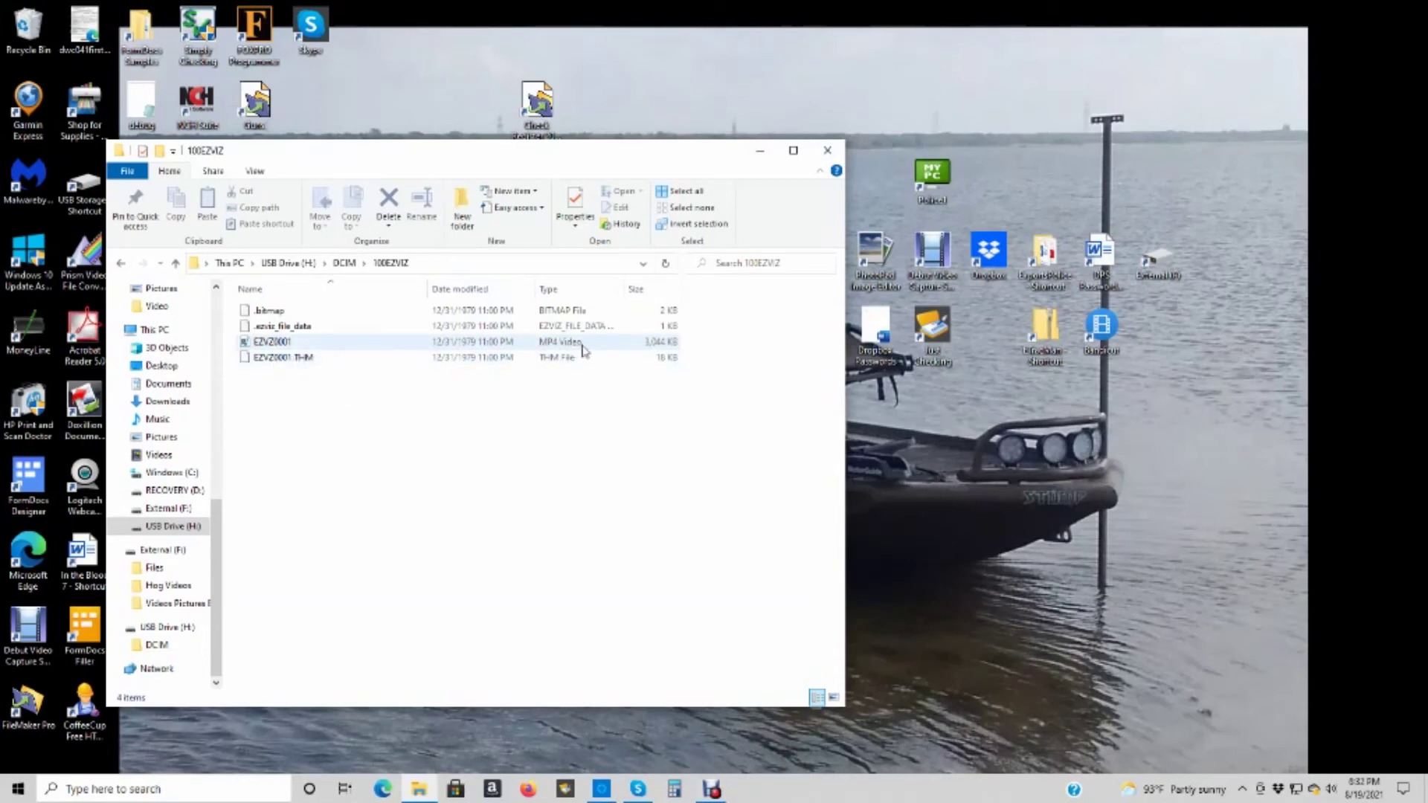
Copy EZVZ0001 into C: > ExportsPolice > Unposted Videos and play the pasted clip
{"action": "left_click", "coordinate": [289, 343]}
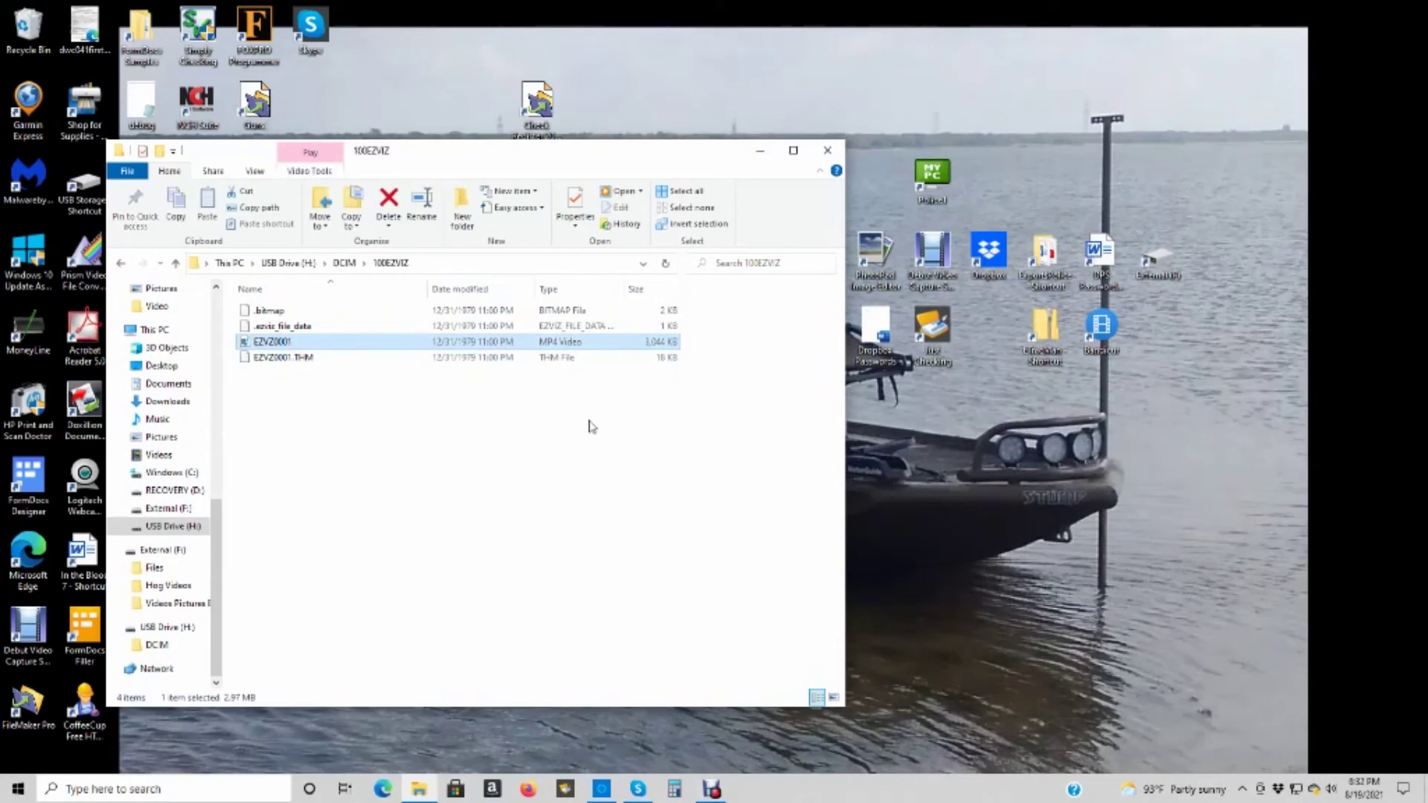
{"action": "key", "text": "ctrl+c"}
{"action": "left_click", "coordinate": [167, 474]}
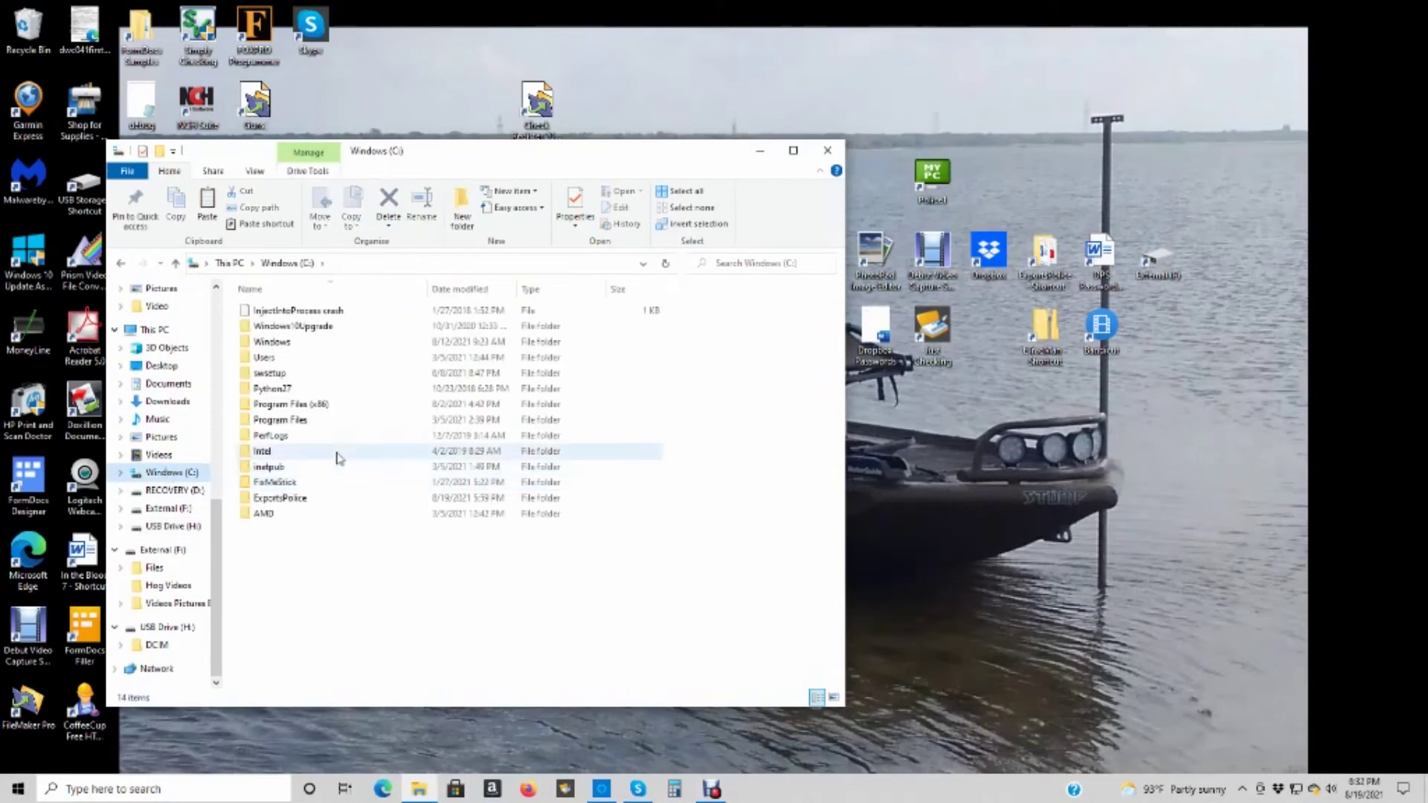
{"action": "double_click", "coordinate": [290, 498]}
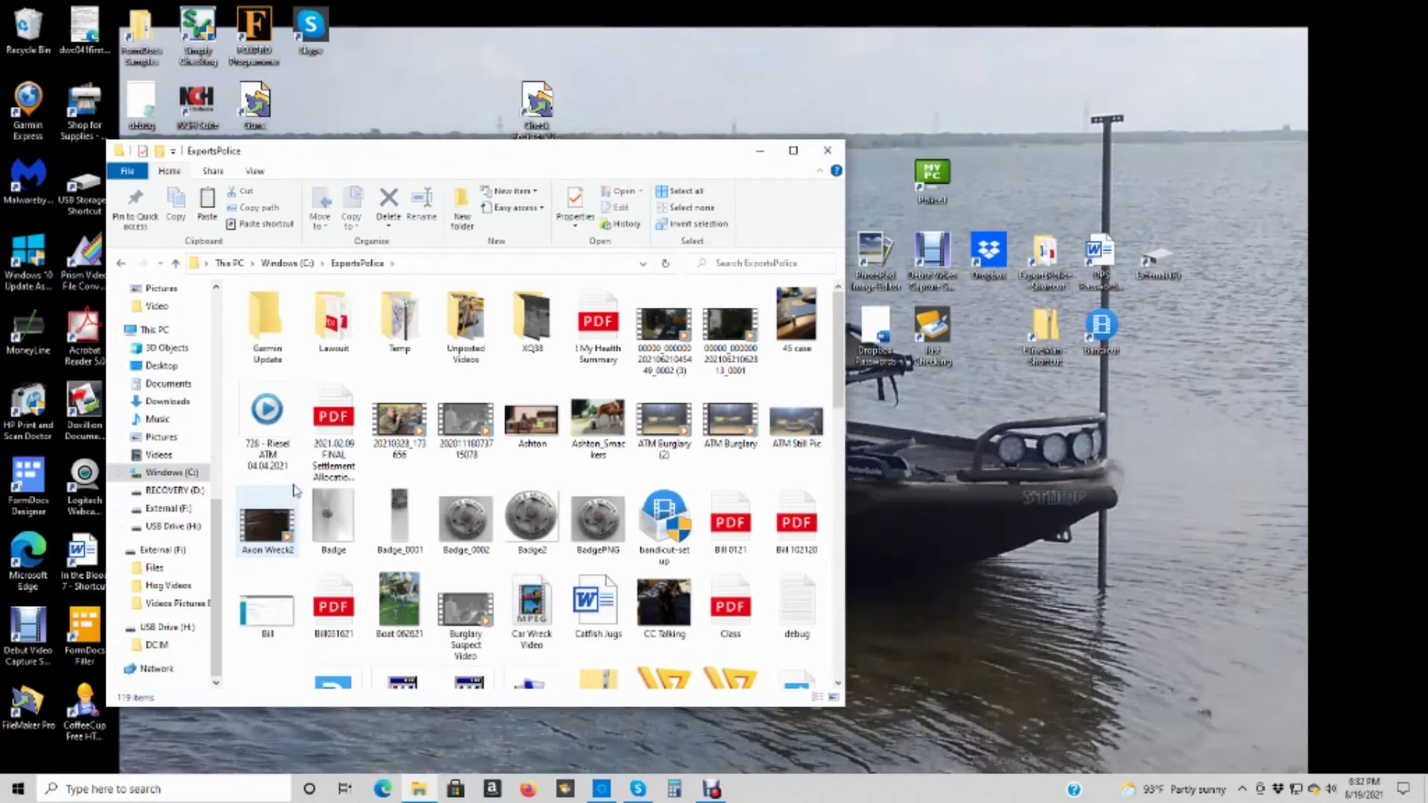
{"action": "double_click", "coordinate": [481, 349]}
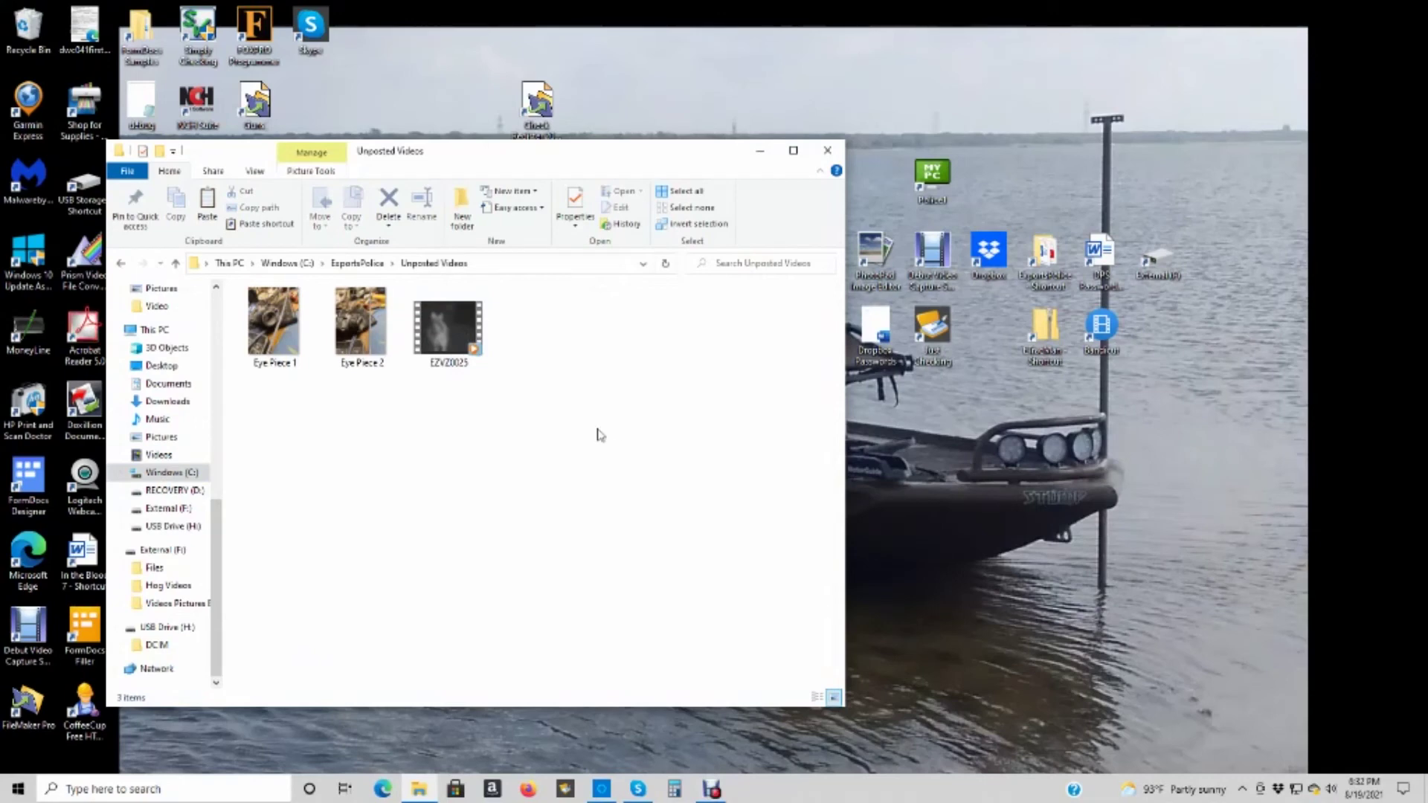
{"action": "key", "text": "ctrl+v"}
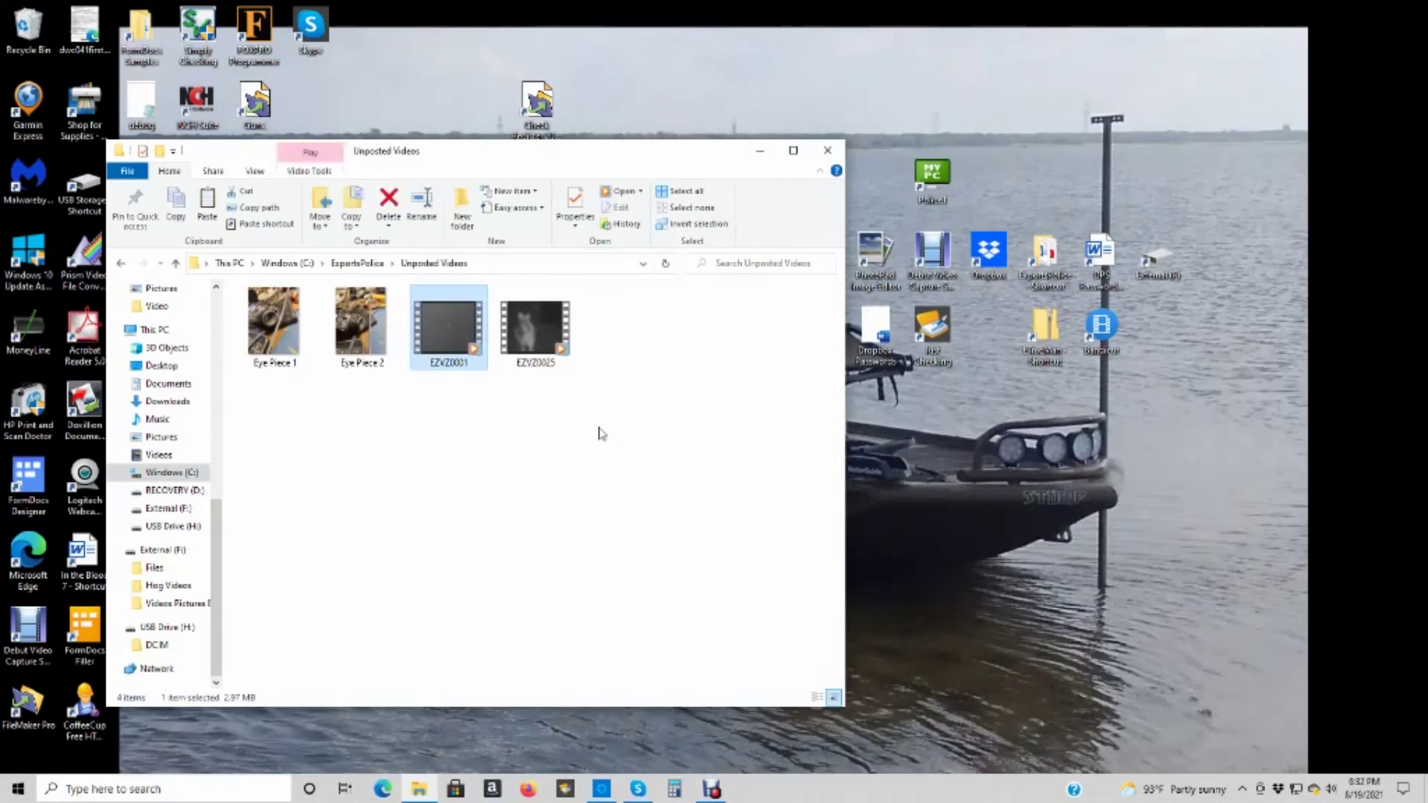
{"action": "double_click", "coordinate": [446, 342]}
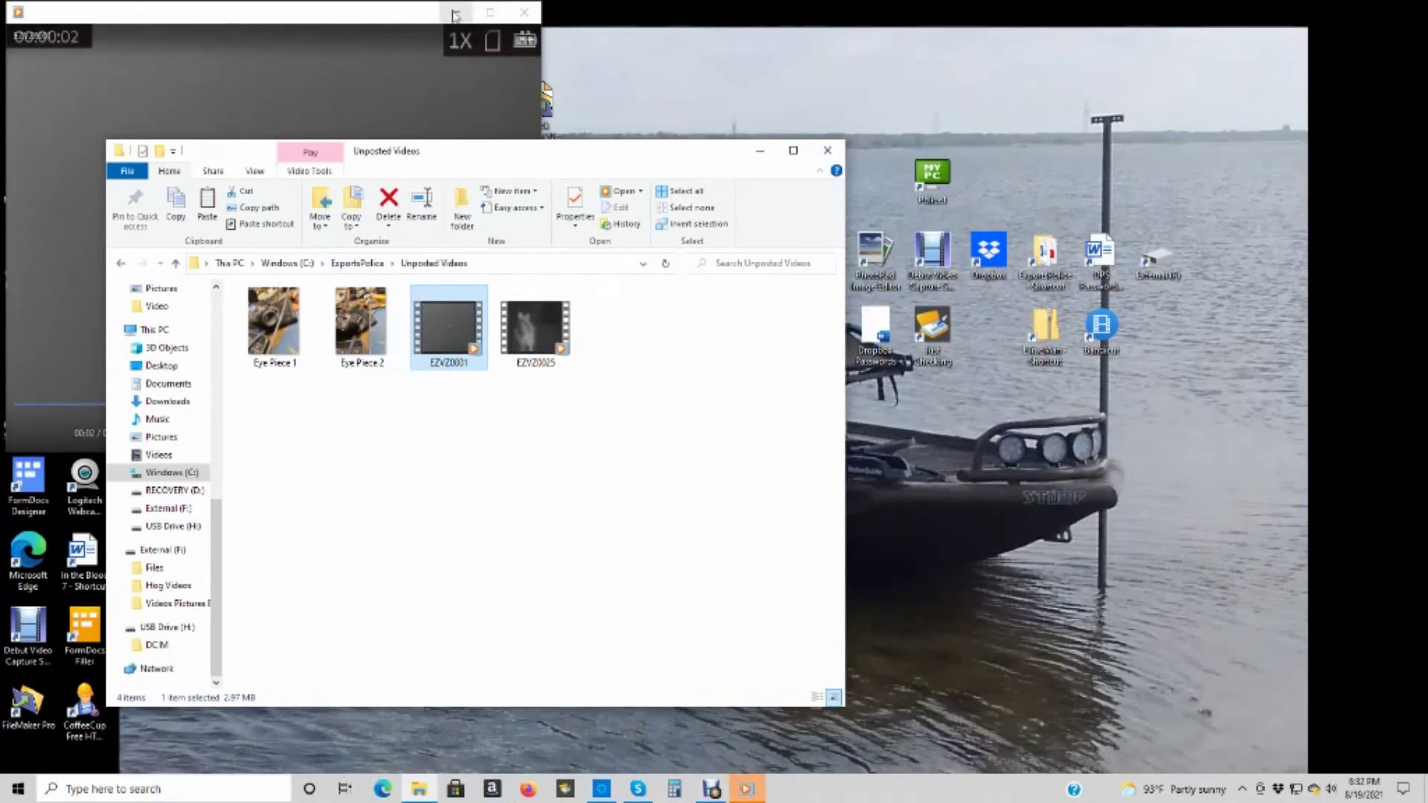
{"action": "left_click", "coordinate": [376, 56]}
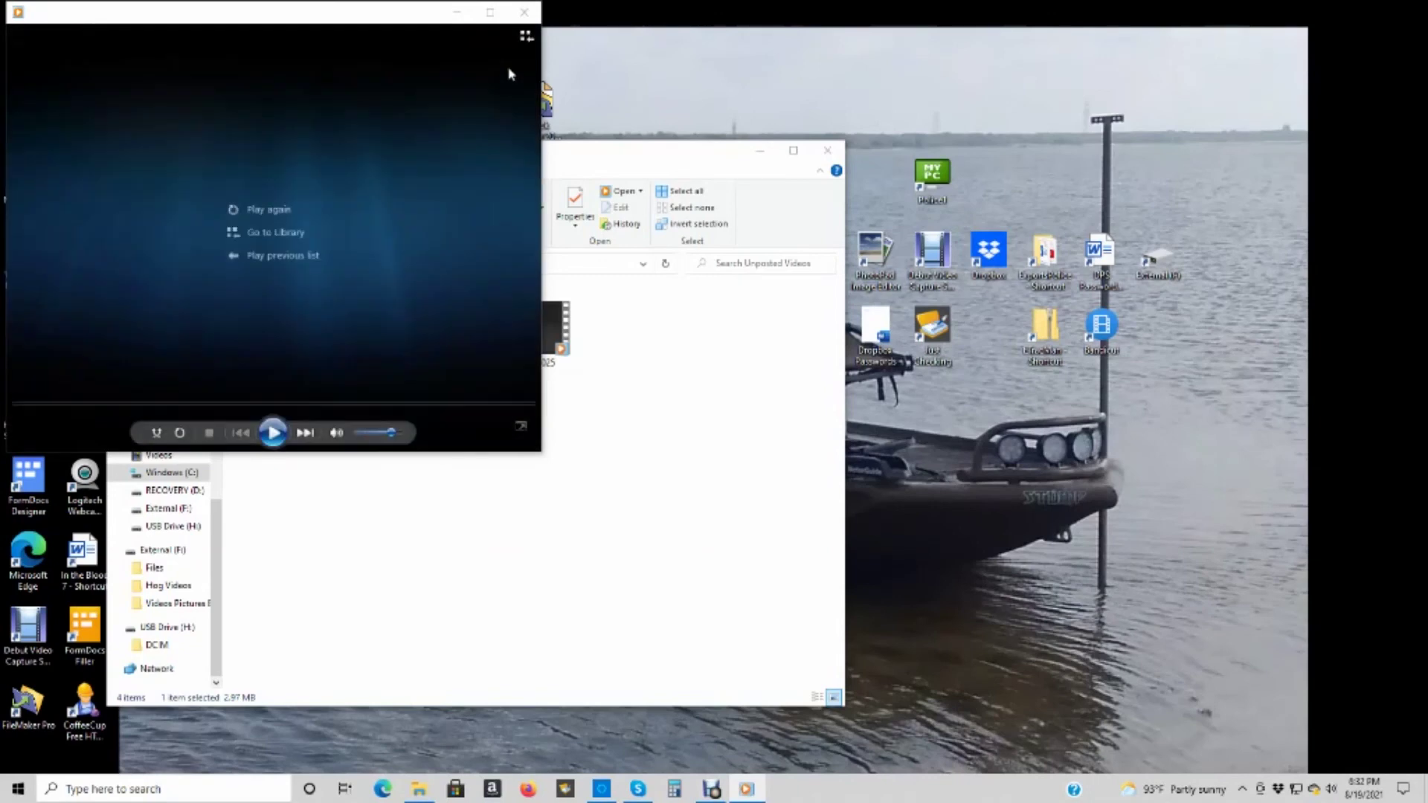
{"action": "left_click", "coordinate": [524, 12]}
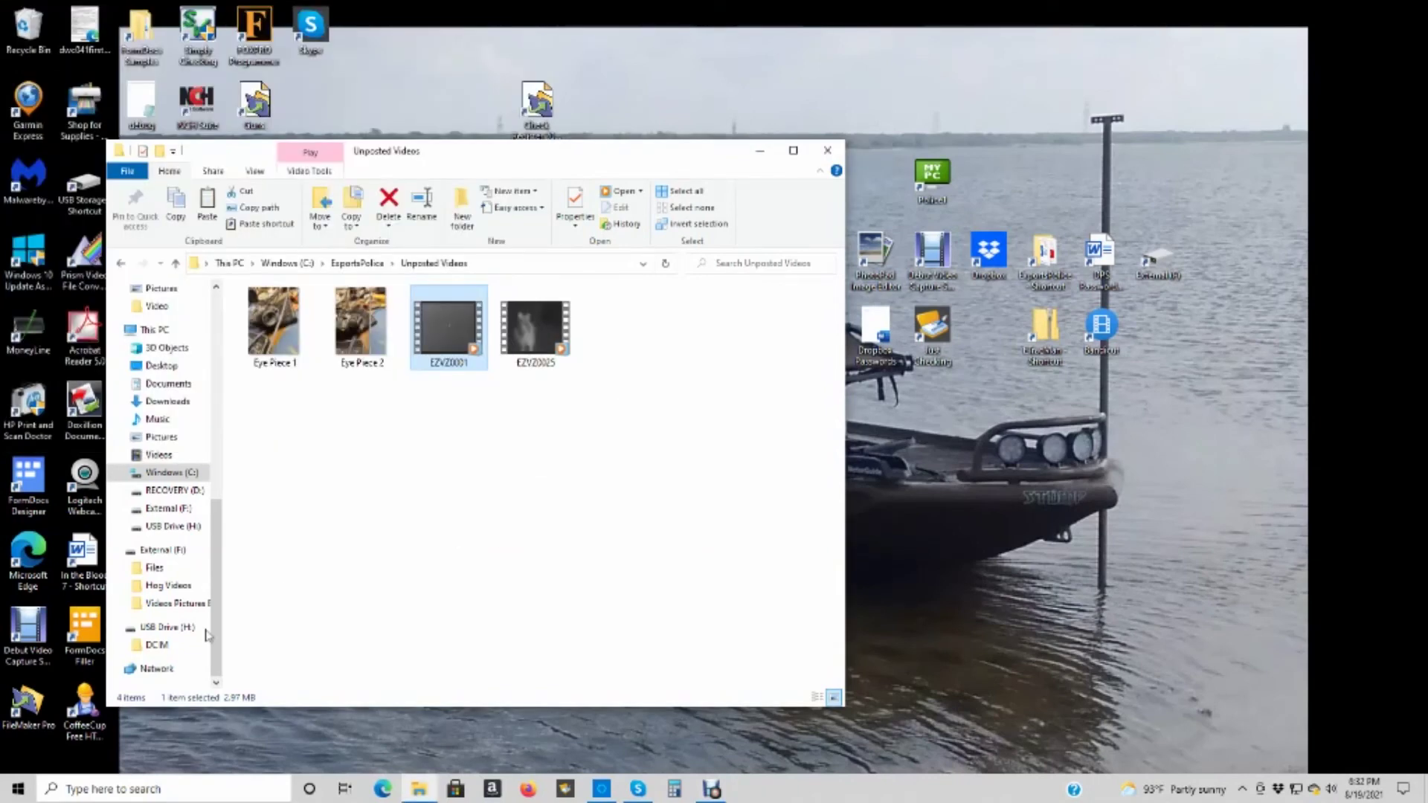
{"action": "left_click", "coordinate": [183, 530]}
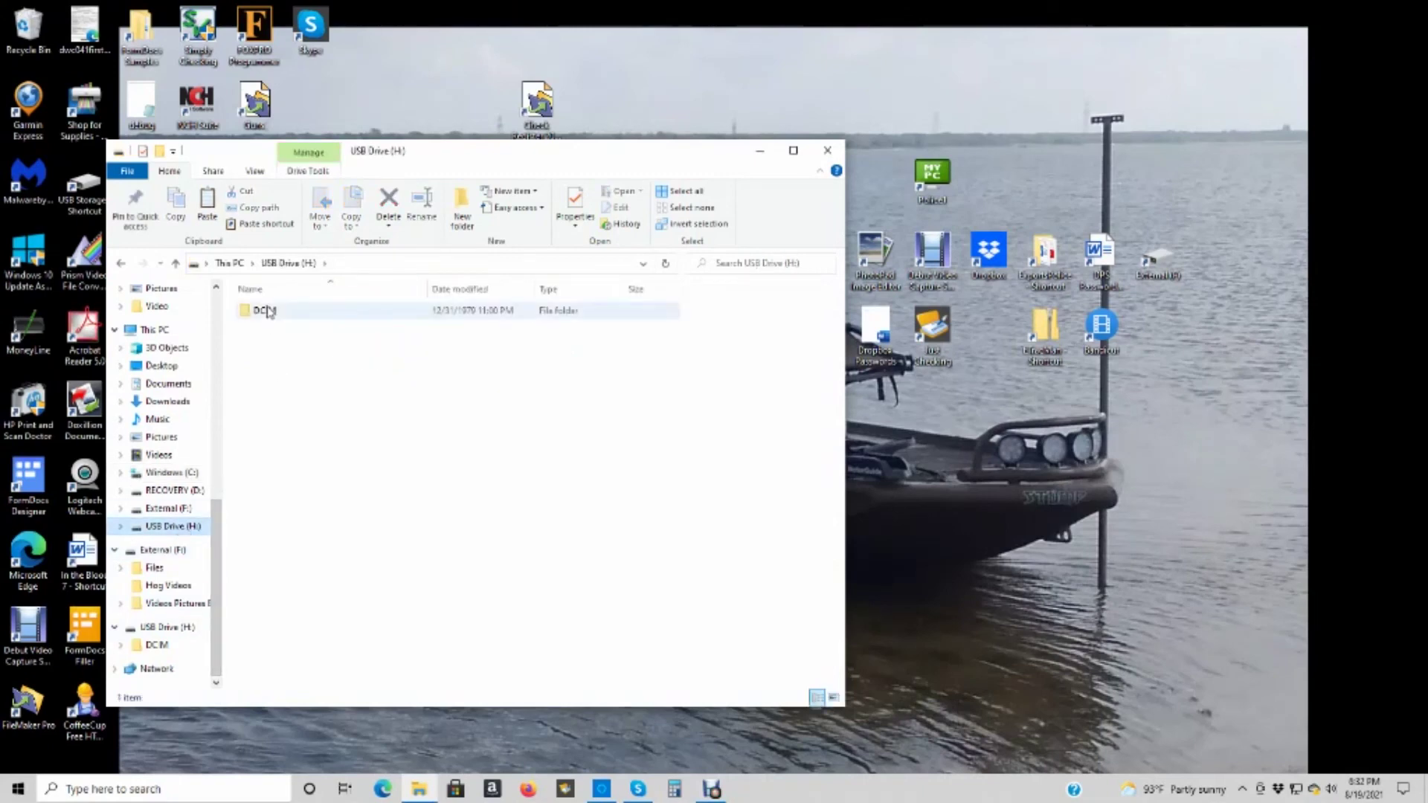
Permanently delete all four files, .bitmap through the last, from H: > DCIM > 100EZVIZ
{"action": "double_click", "coordinate": [267, 311]}
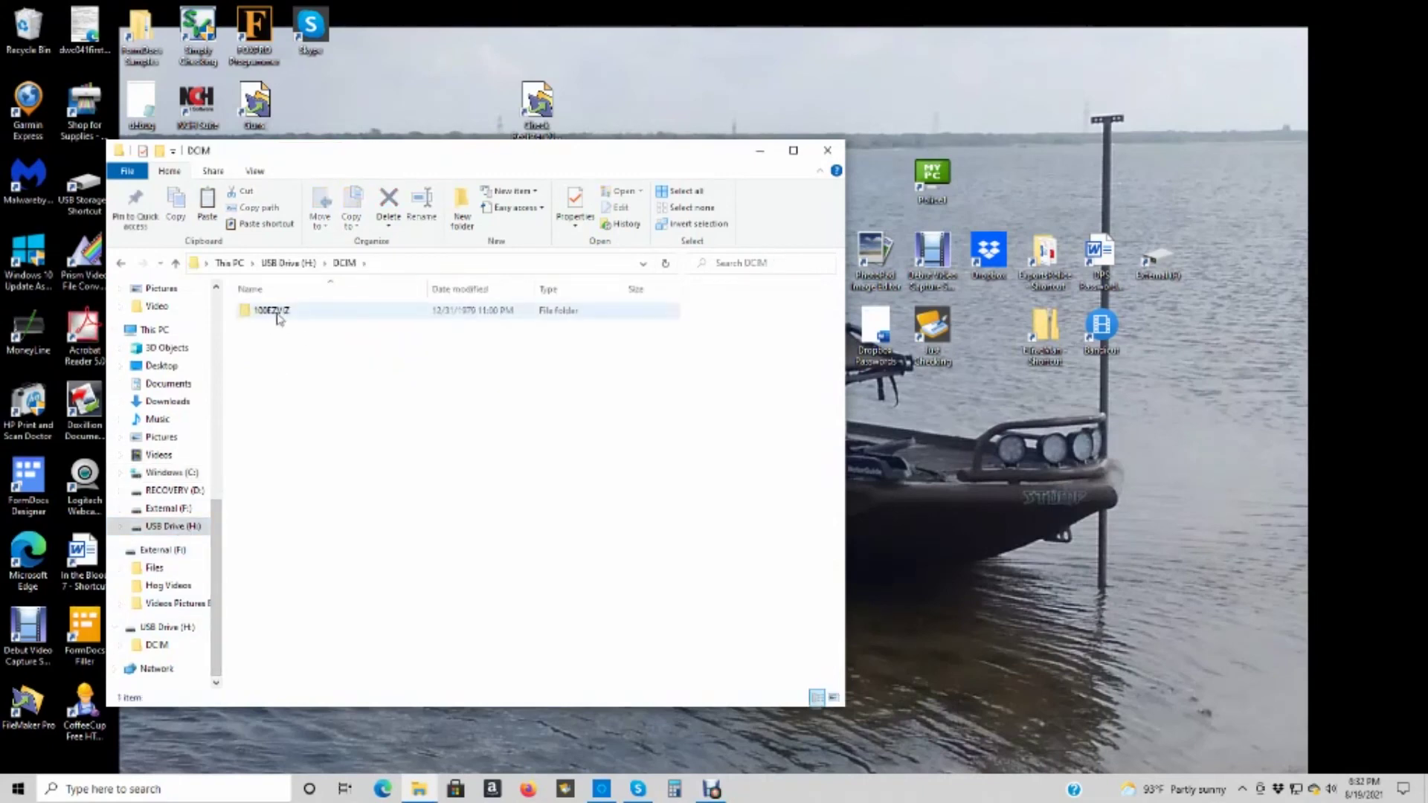
{"action": "double_click", "coordinate": [279, 313]}
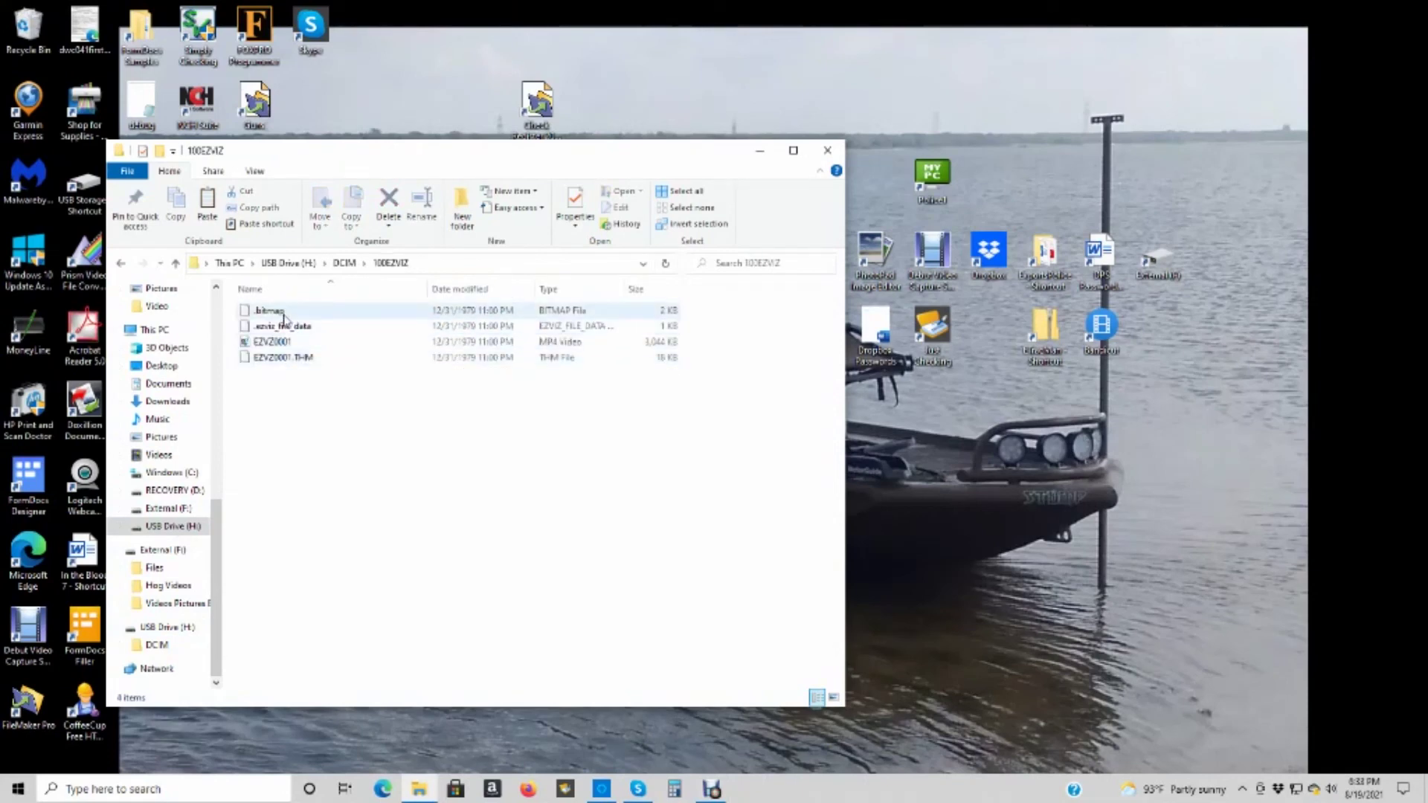
{"action": "left_click", "coordinate": [283, 314]}
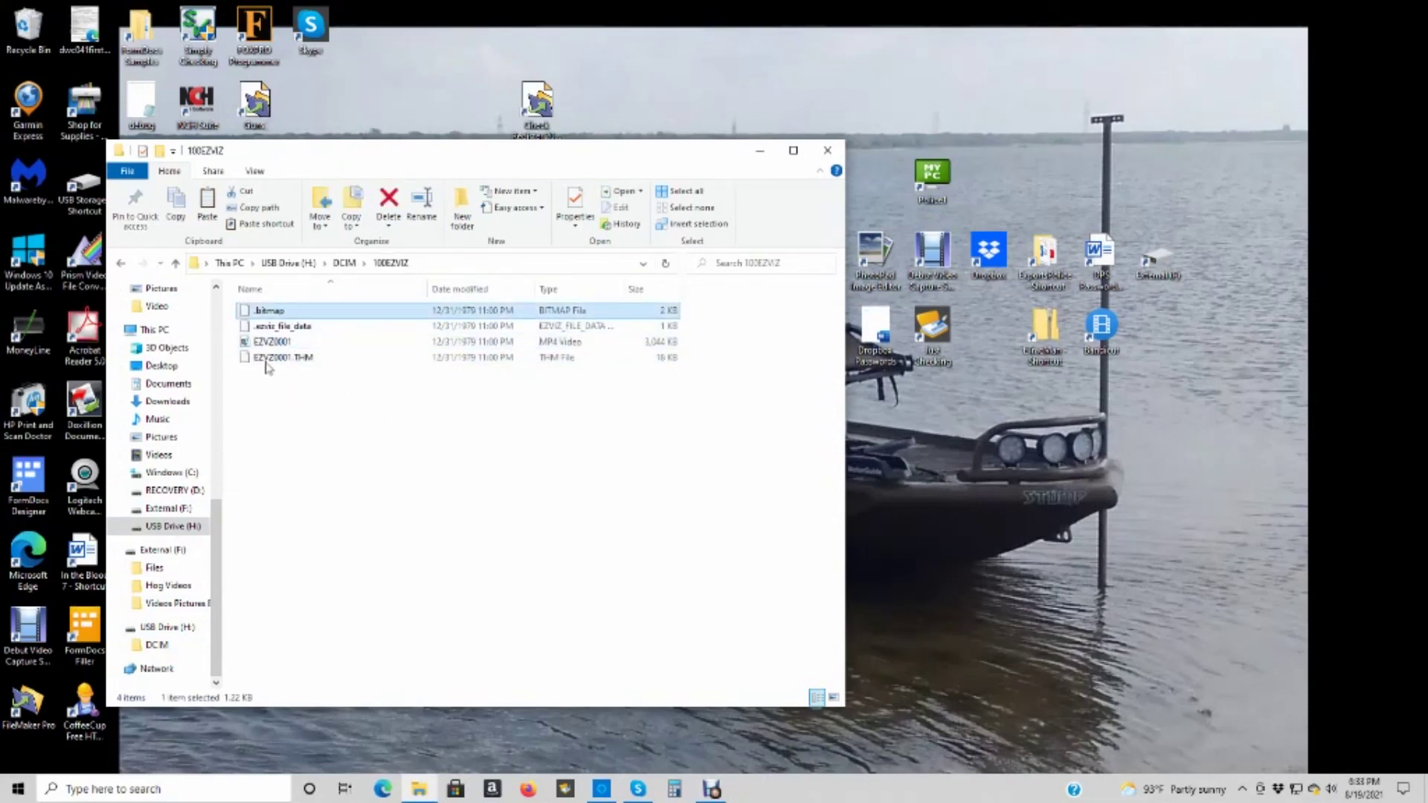
{"action": "left_click", "coordinate": [302, 358], "text": "shift"}
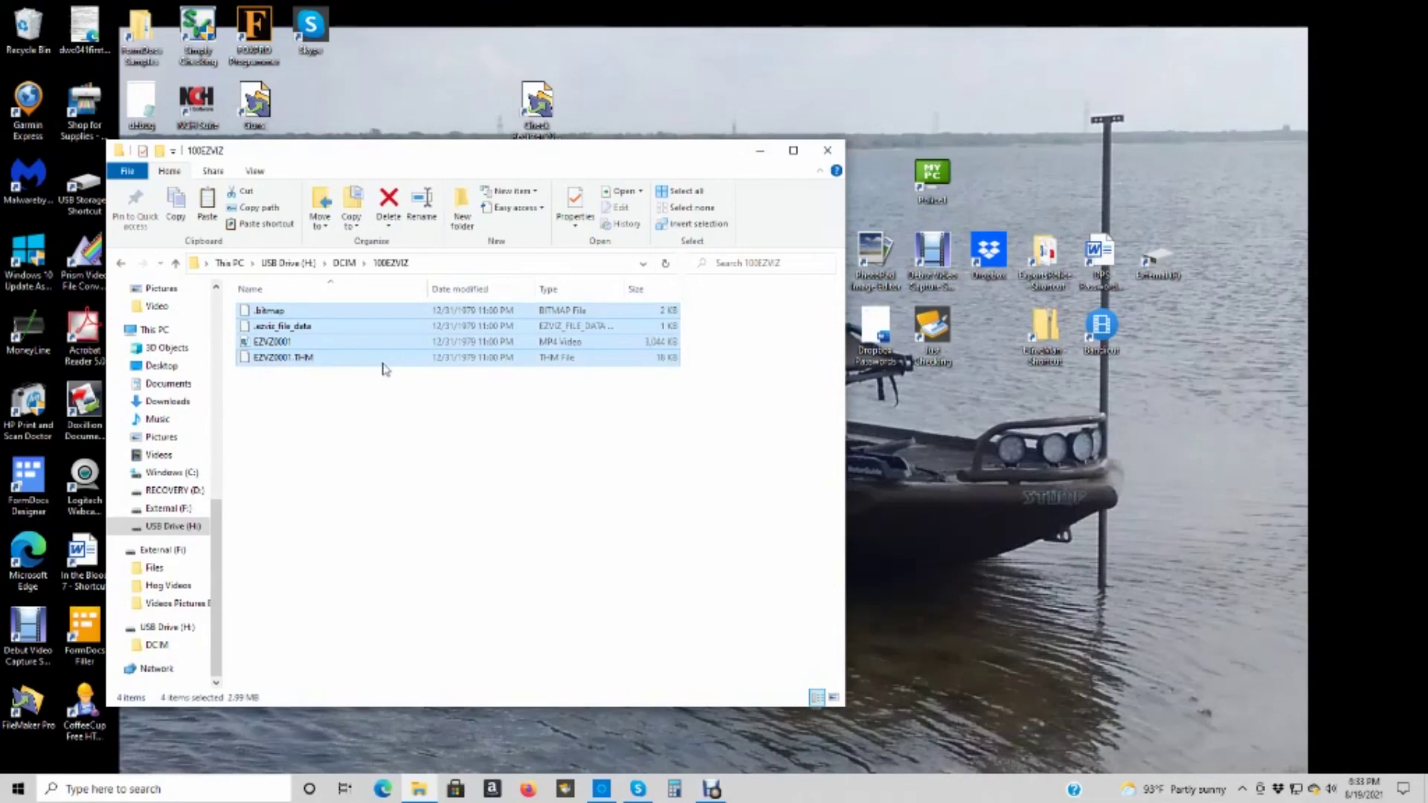
{"action": "key", "text": "shift+Delete"}
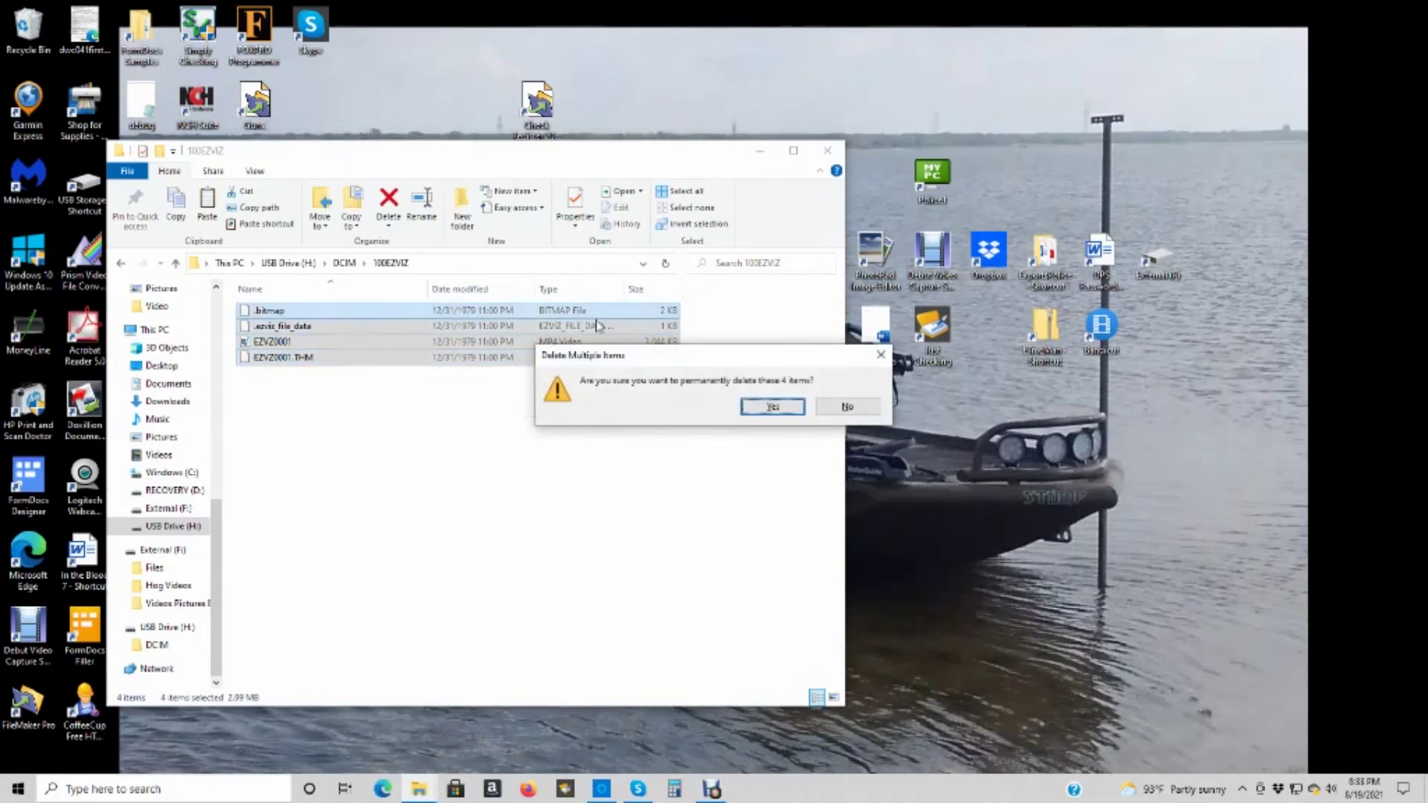
{"action": "left_click", "coordinate": [768, 408]}
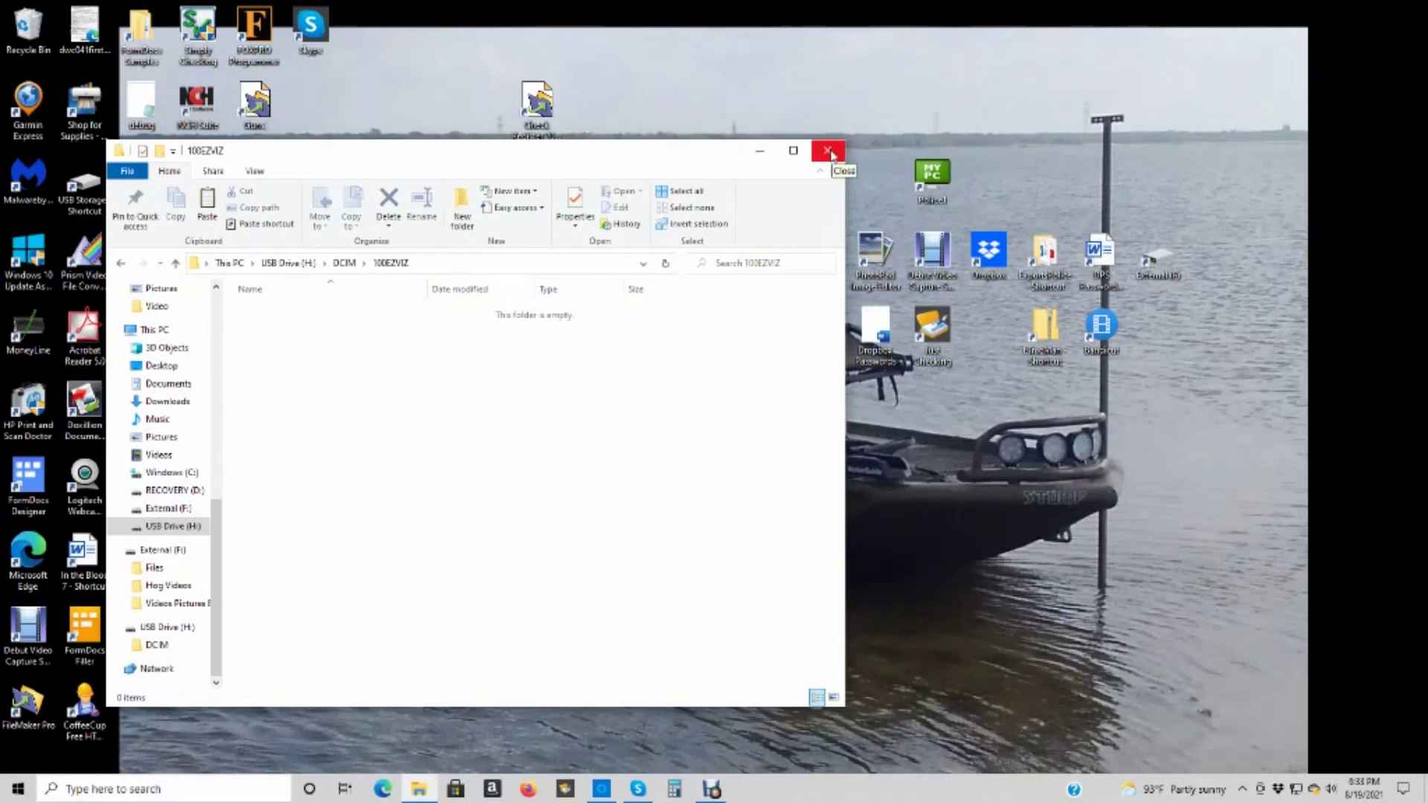
Close the File Explorer window showing the emptied 100EZVIZ folder
{"action": "left_click", "coordinate": [829, 153]}
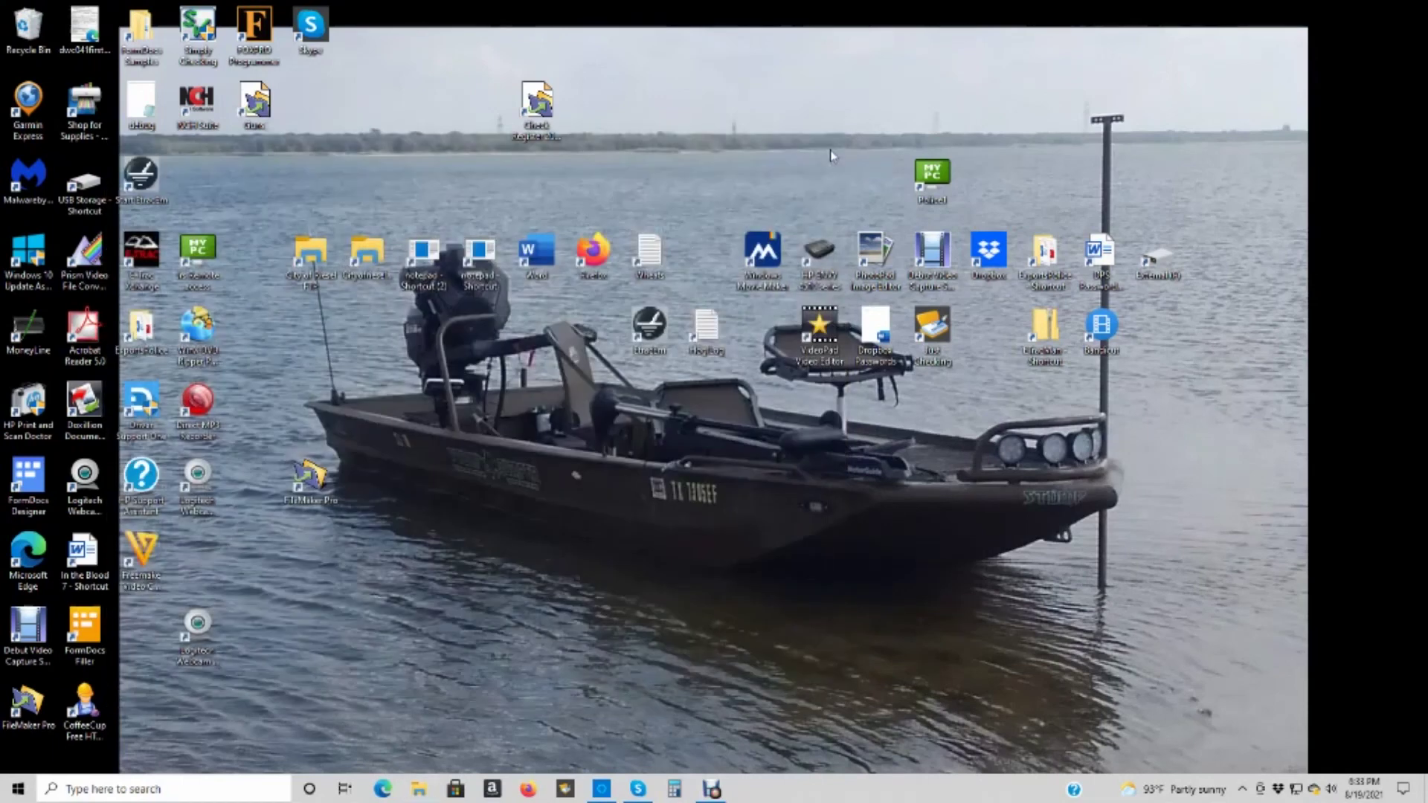